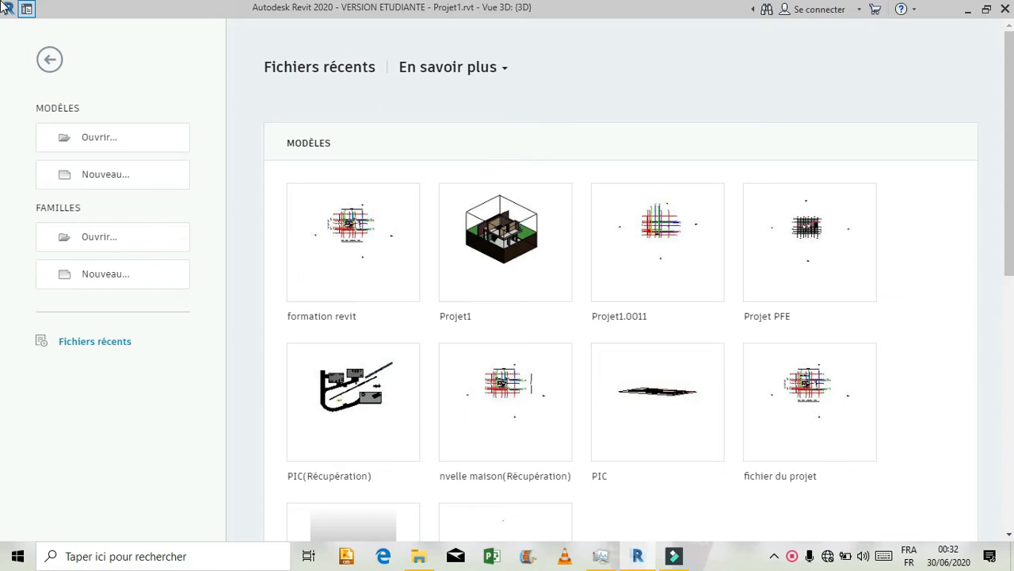
Open the {3D} Copie 1 view and adjust the top of its section box to cut horizontally through the upper-floor walls.
left_click(25, 8)
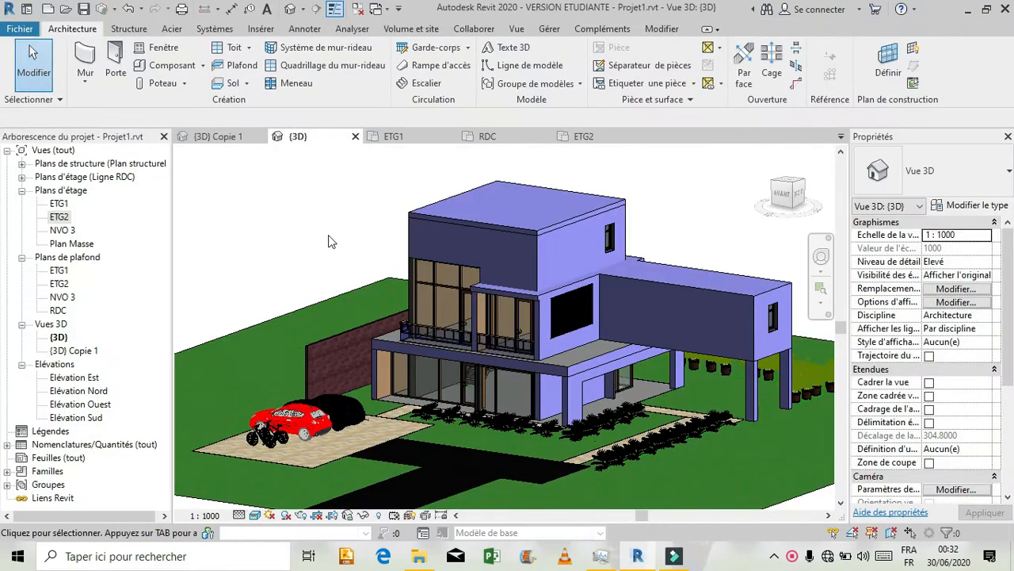
left_click(215, 137)
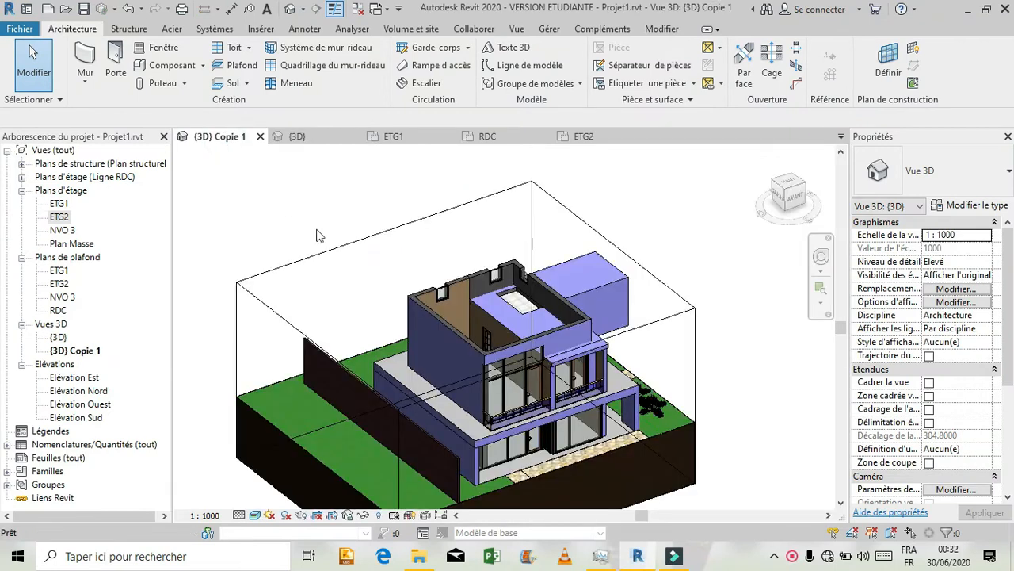
left_click(483, 193)
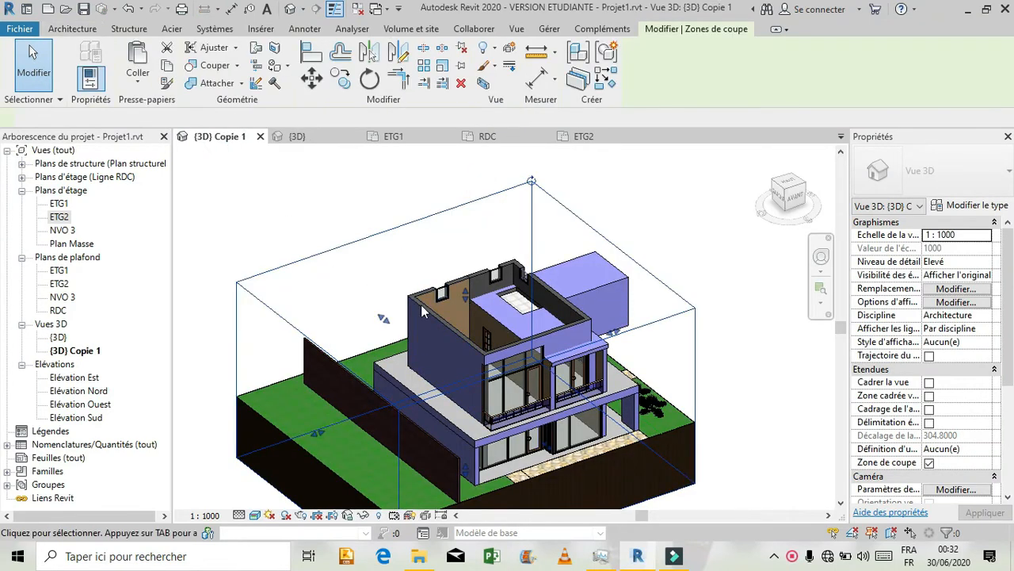
left_click_drag(465, 289, 474, 336)
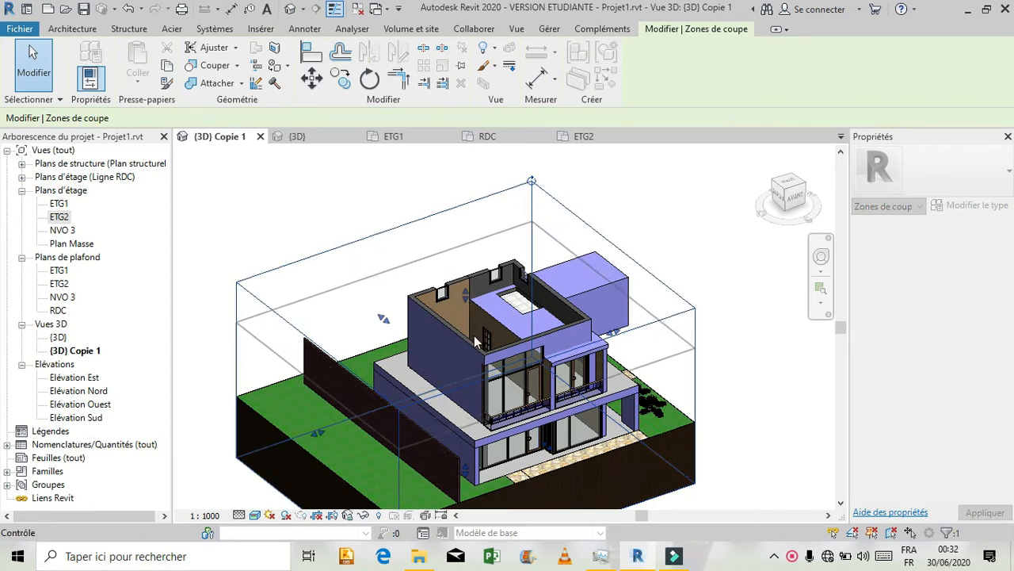
left_click(821, 256)
left_click_drag(694, 316, 563, 316)
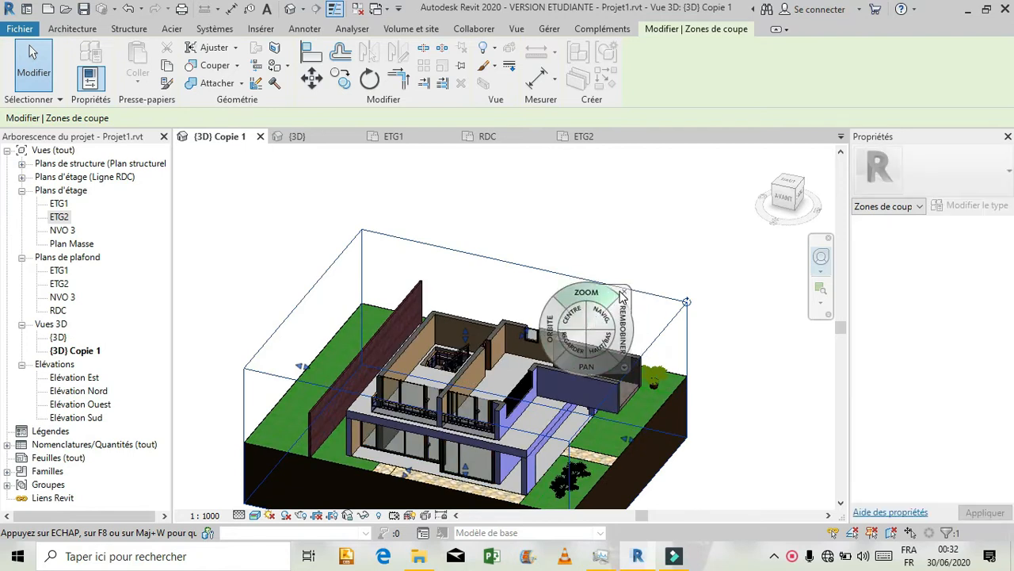
left_click(623, 291)
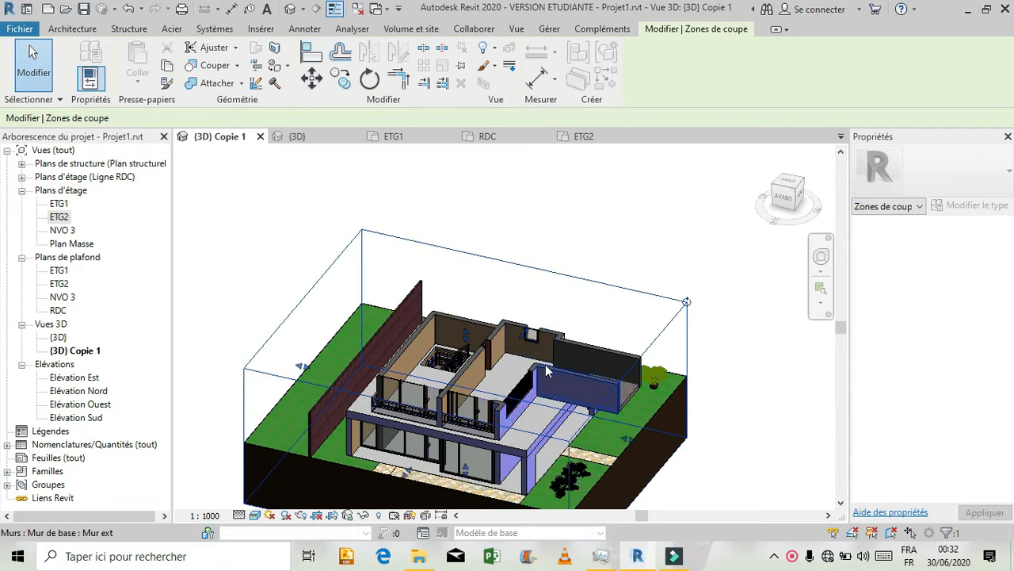
scroll(678, 220, "down", 1)
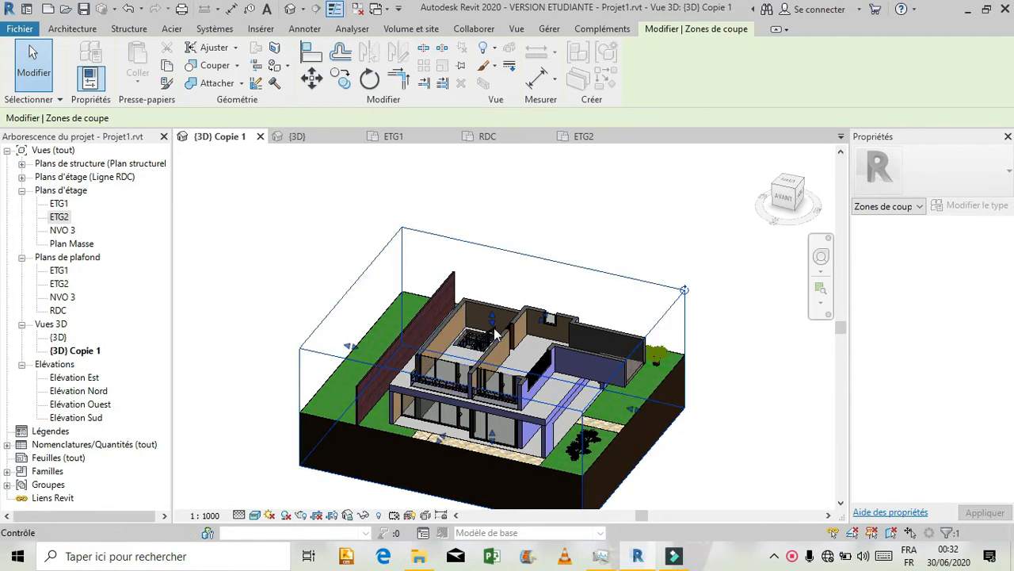
left_click_drag(498, 319, 490, 314)
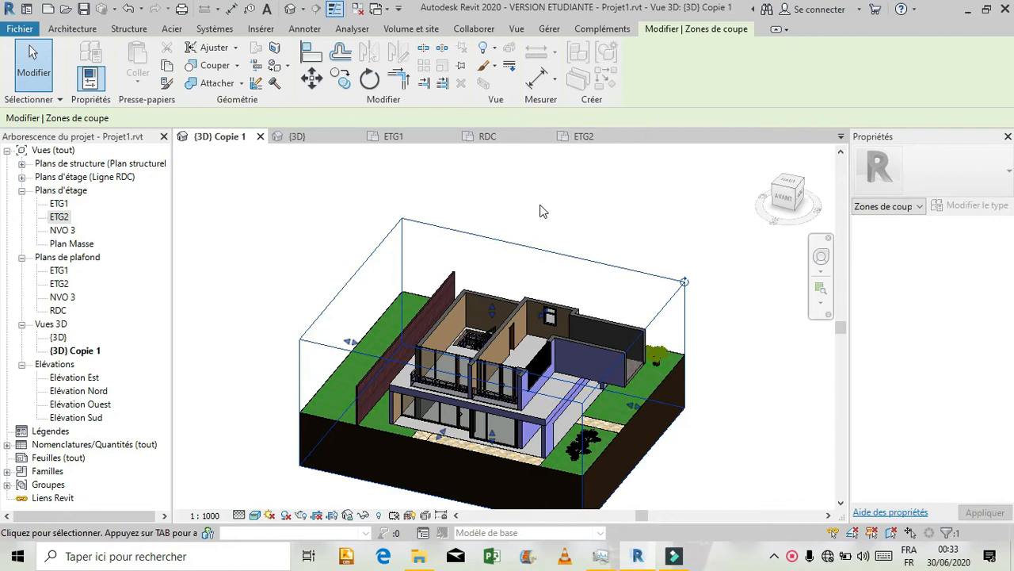
Examine the staircase layout in the ETG2 floor plan of the formation revit project.
left_click(593, 136)
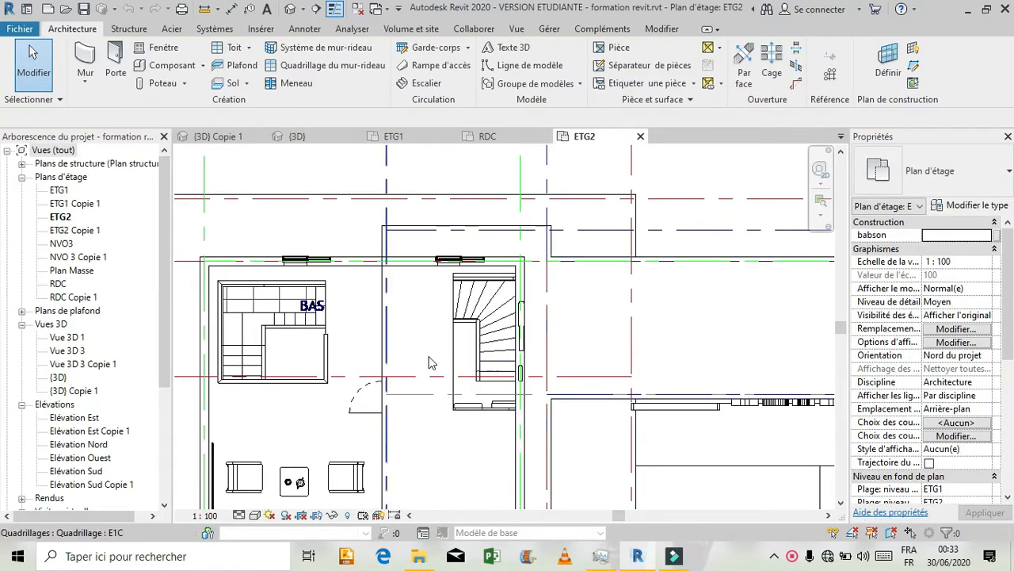
scroll(484, 361, "down", 1)
scroll(483, 360, "down", 2)
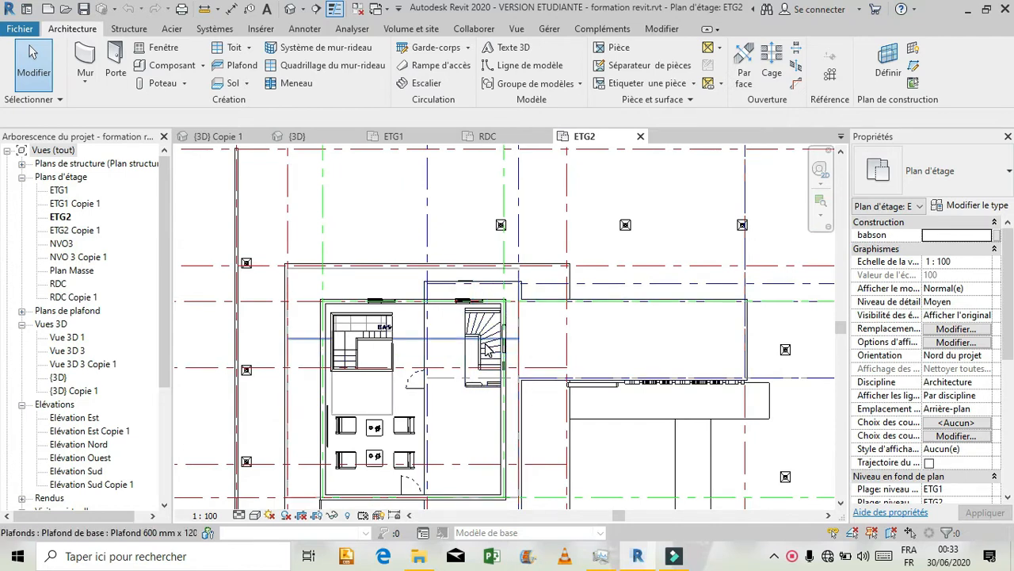
left_click(490, 366)
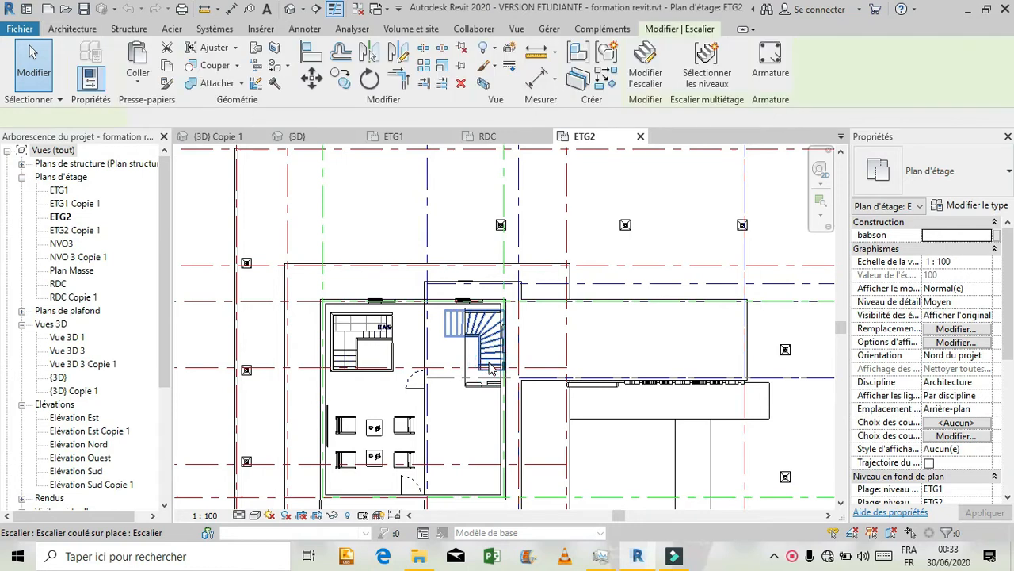
left_click(366, 204)
In {3D} Copie 1, raise the section box's top to cut just through the slab with the rectangular stair opening.
left_click(220, 136)
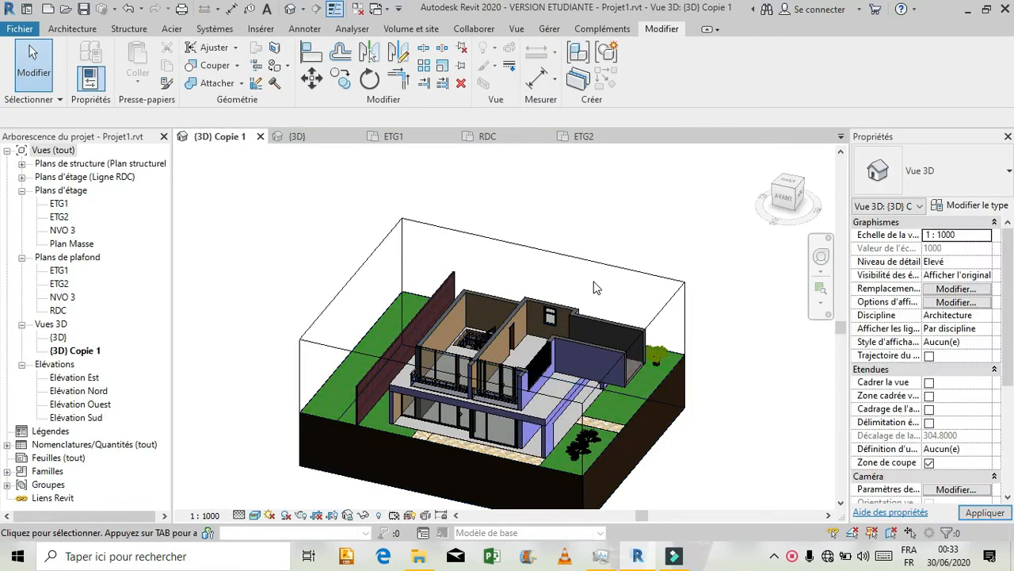
left_click(602, 268)
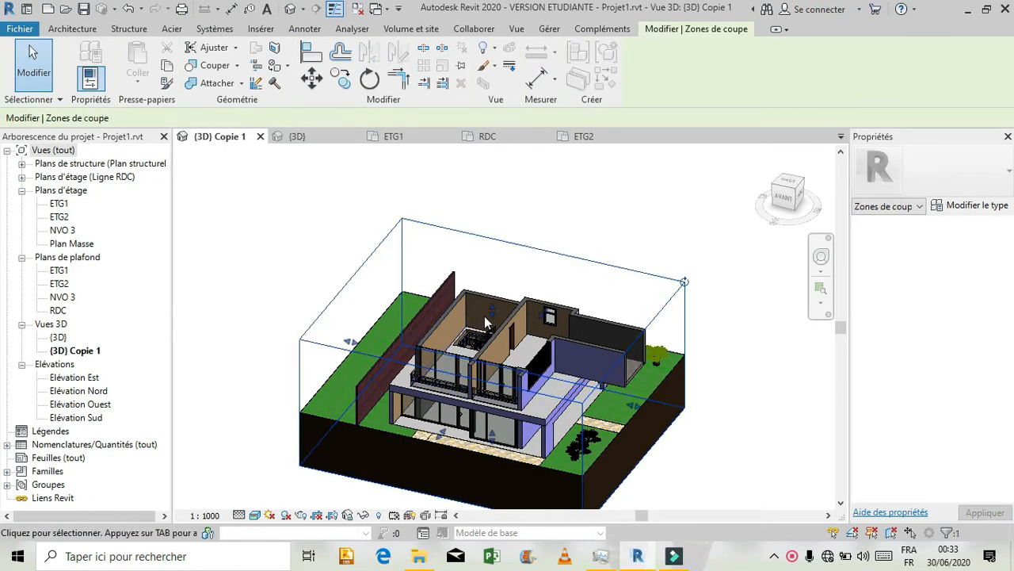
left_click_drag(492, 310, 493, 275)
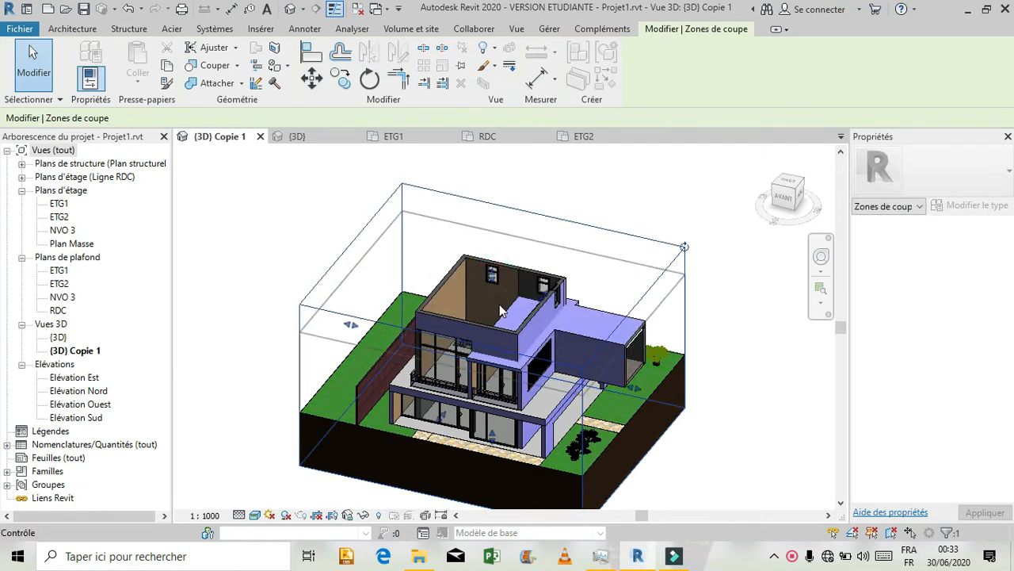
left_click_drag(500, 305, 500, 306)
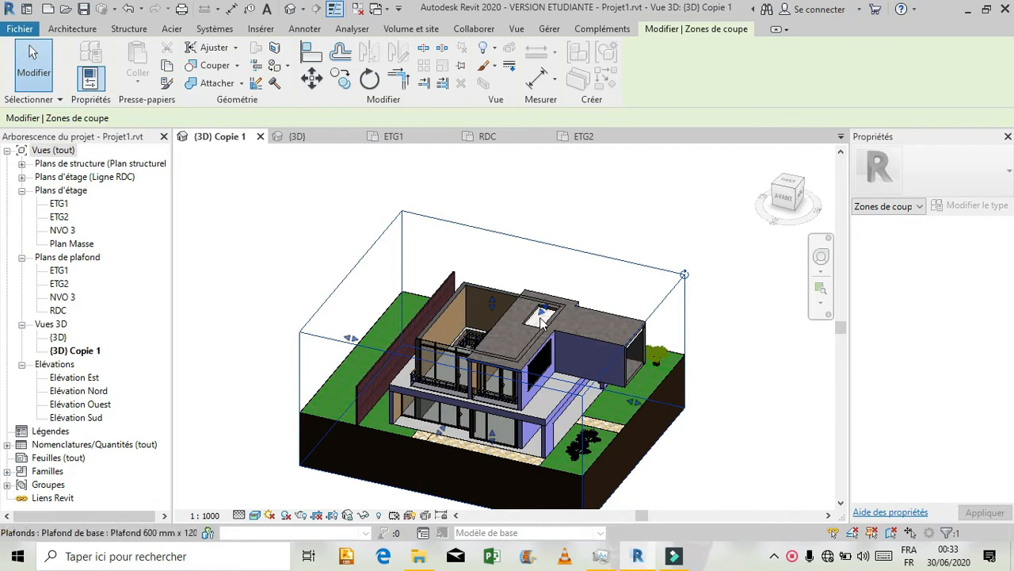
scroll(539, 318, "up", 1)
scroll(539, 324, "up", 6)
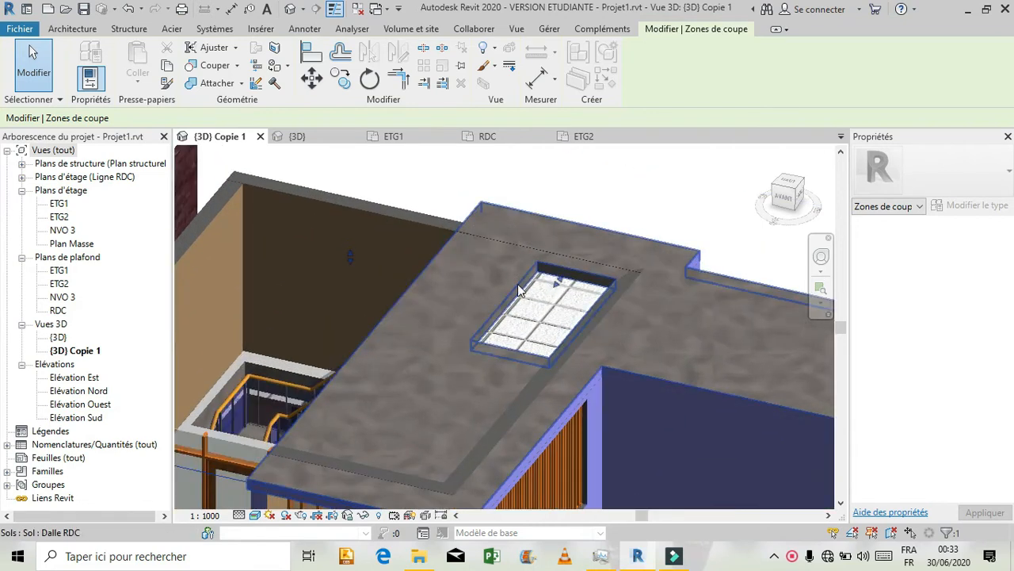
Move the section box's front face inward to cut vertically through the house and expose the ceiling below the slab.
scroll(531, 308, "down", 8)
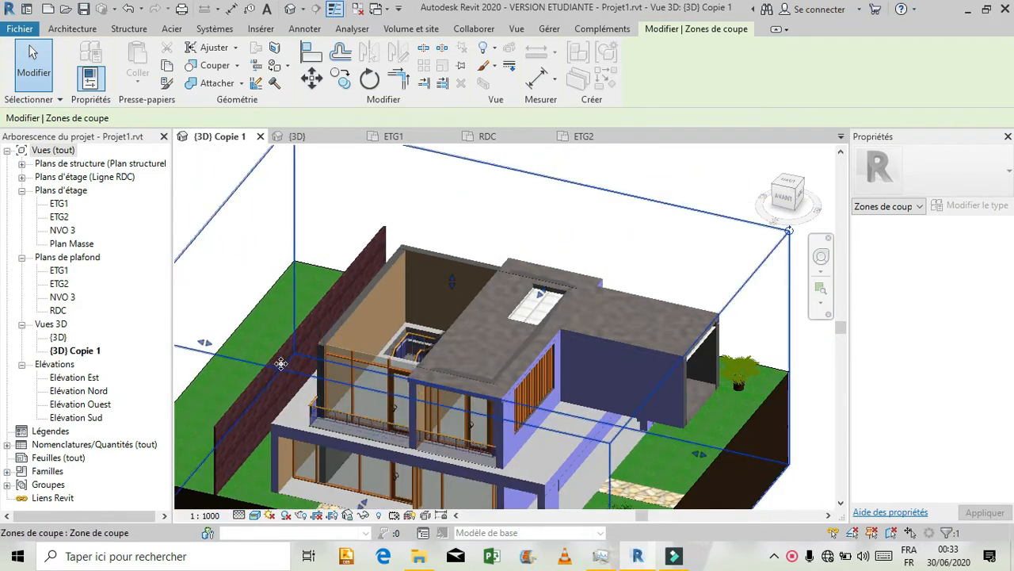
scroll(531, 356, "down", 3)
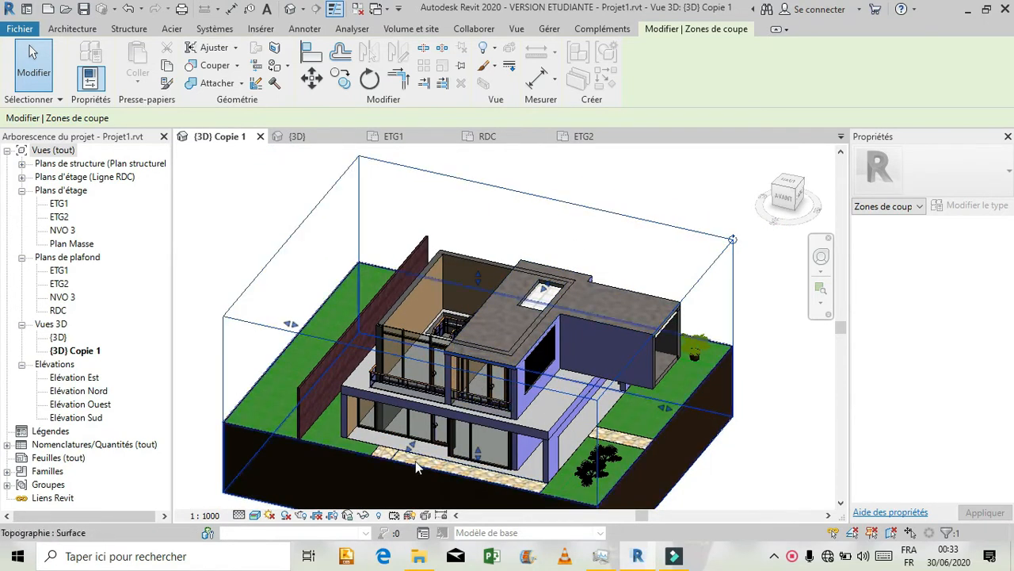
left_click_drag(413, 449, 475, 412)
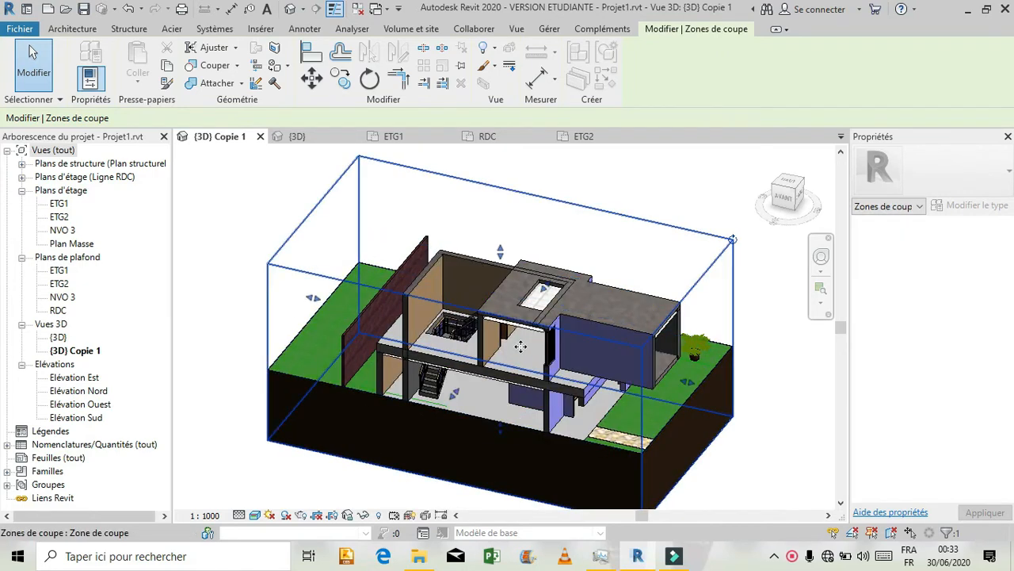
scroll(523, 325, "up", 5)
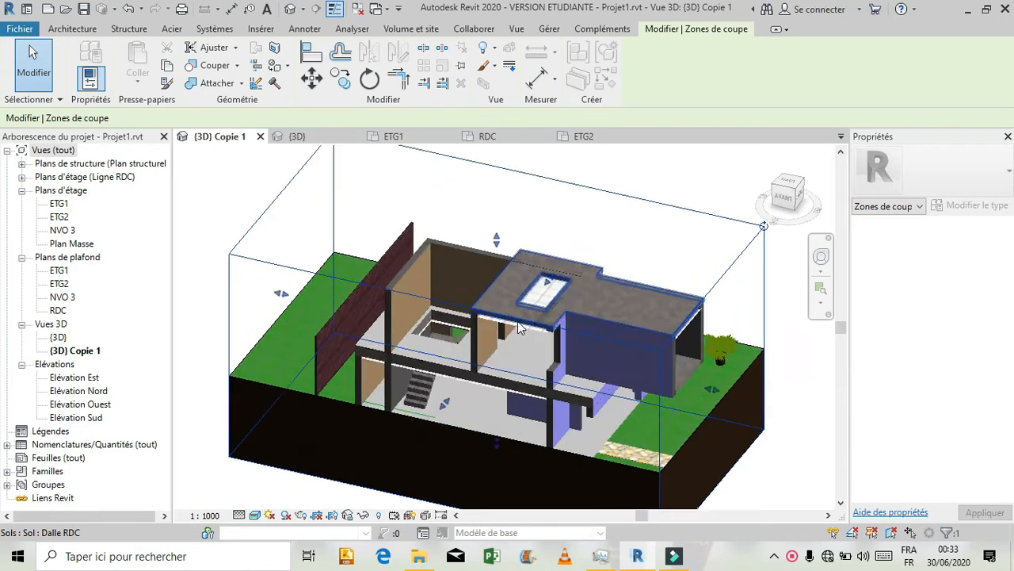
scroll(518, 321, "up", 5)
key("Escape")
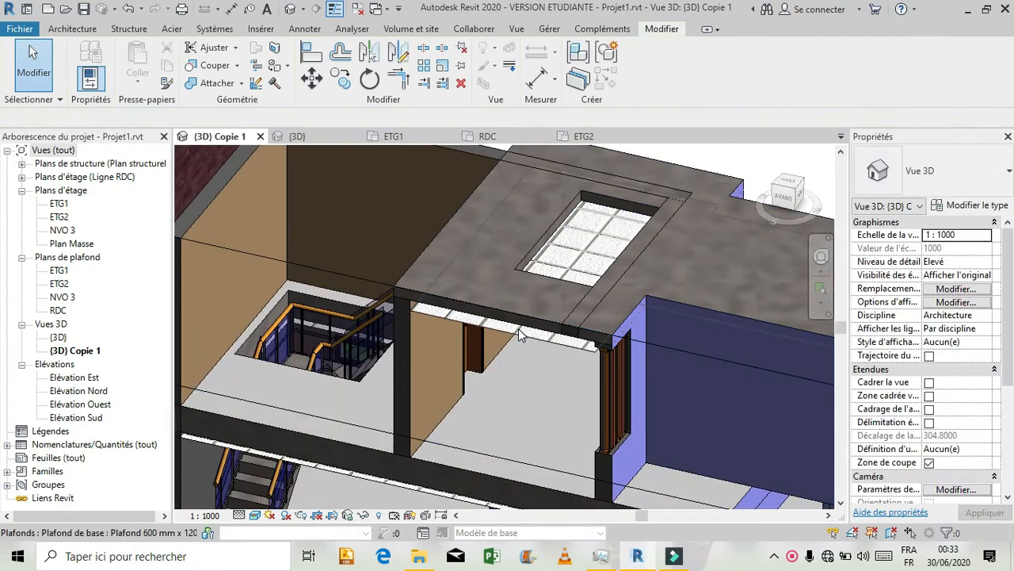
Edit the upper-floor ceiling's boundary from the top view, adding a rectangle that matches the slab's stair opening, and finish the sketch.
left_click(518, 328)
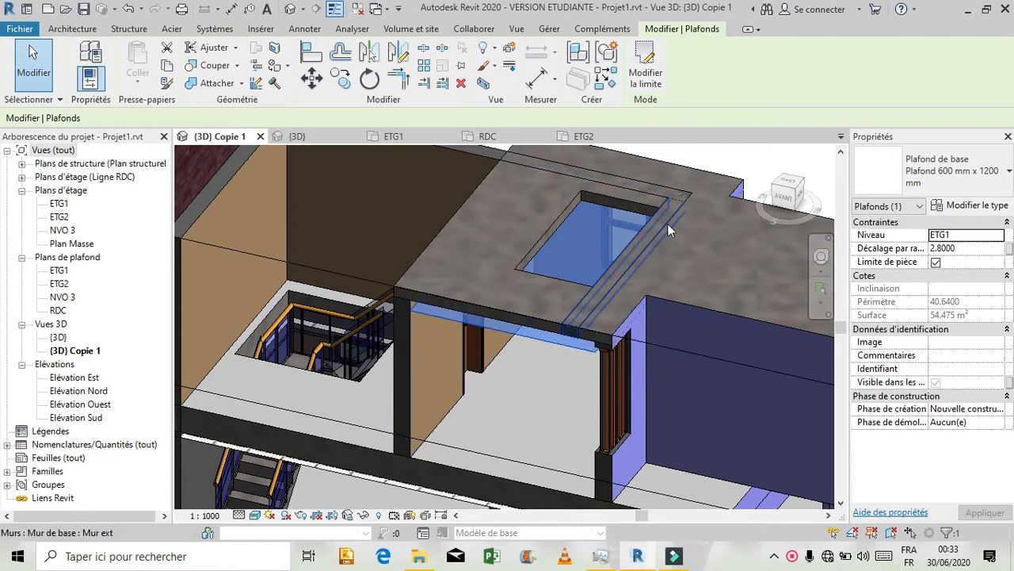
scroll(507, 341, "down", 5)
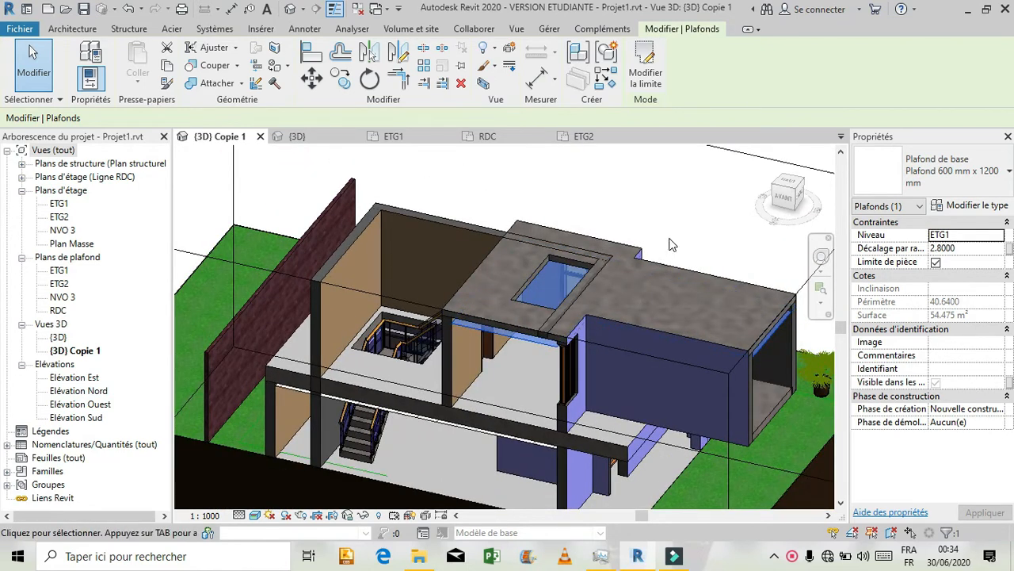
left_click(775, 200)
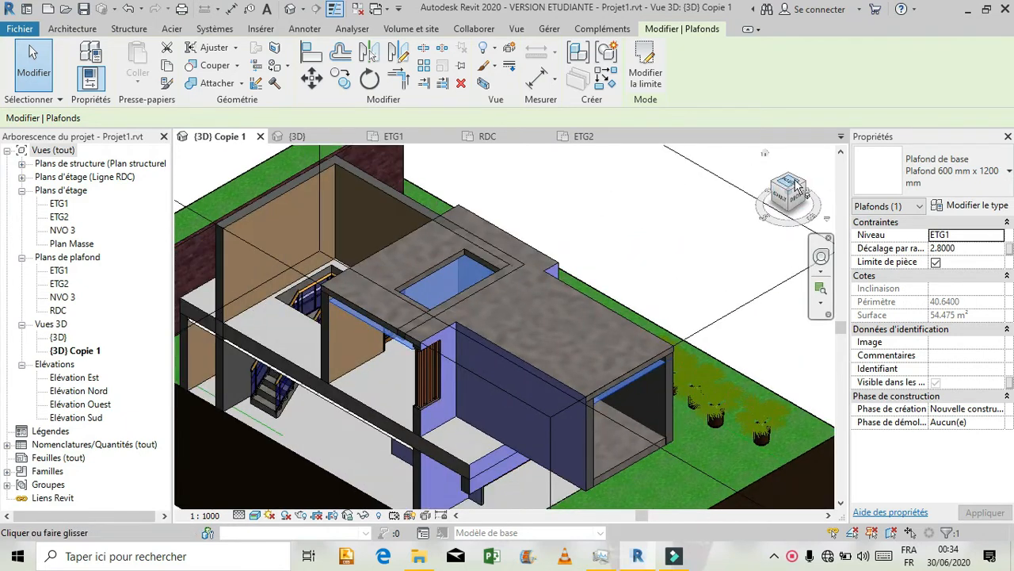
left_click(797, 187)
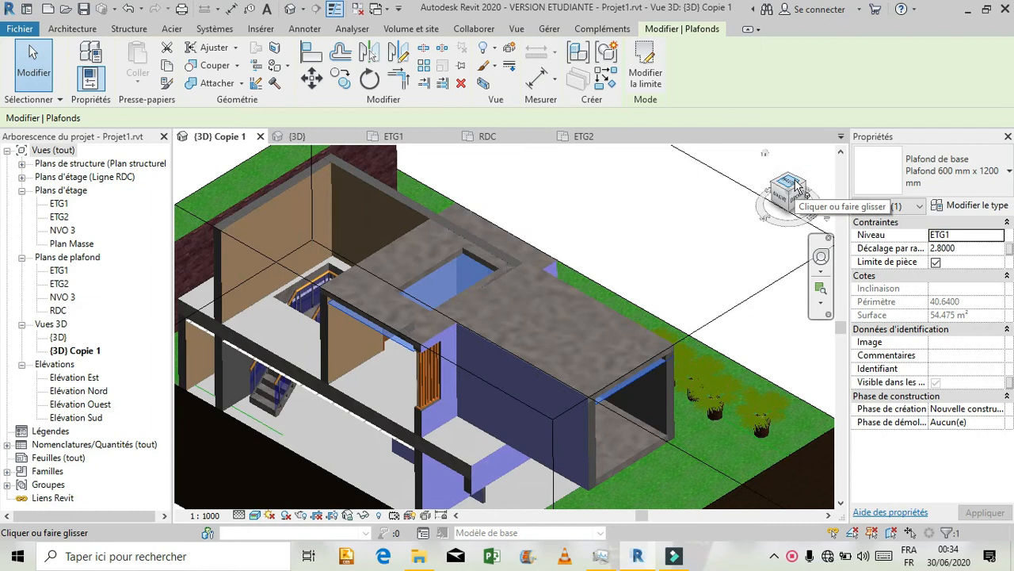
left_click(784, 184)
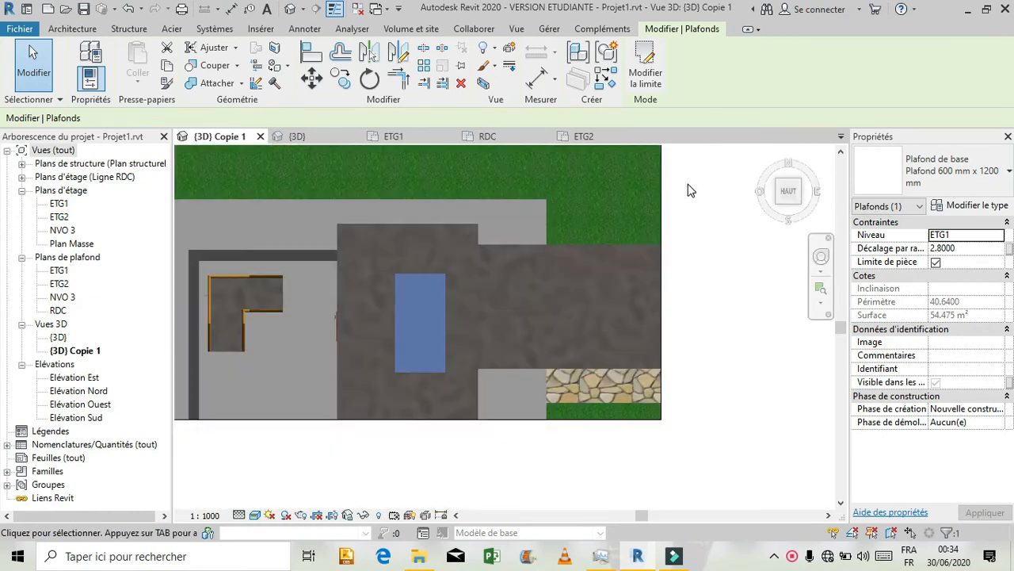
scroll(296, 346, "up", 3)
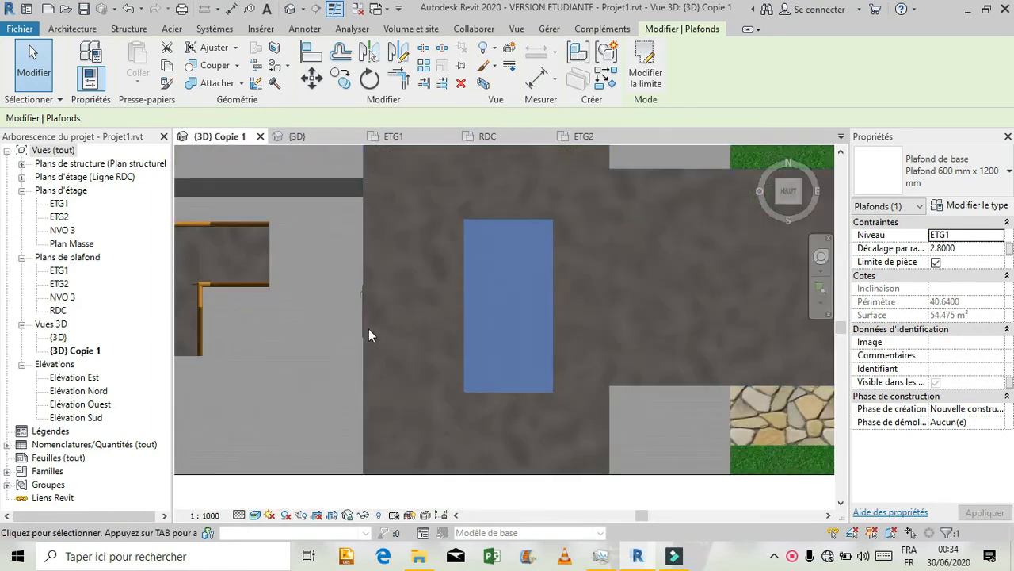
left_click(645, 67)
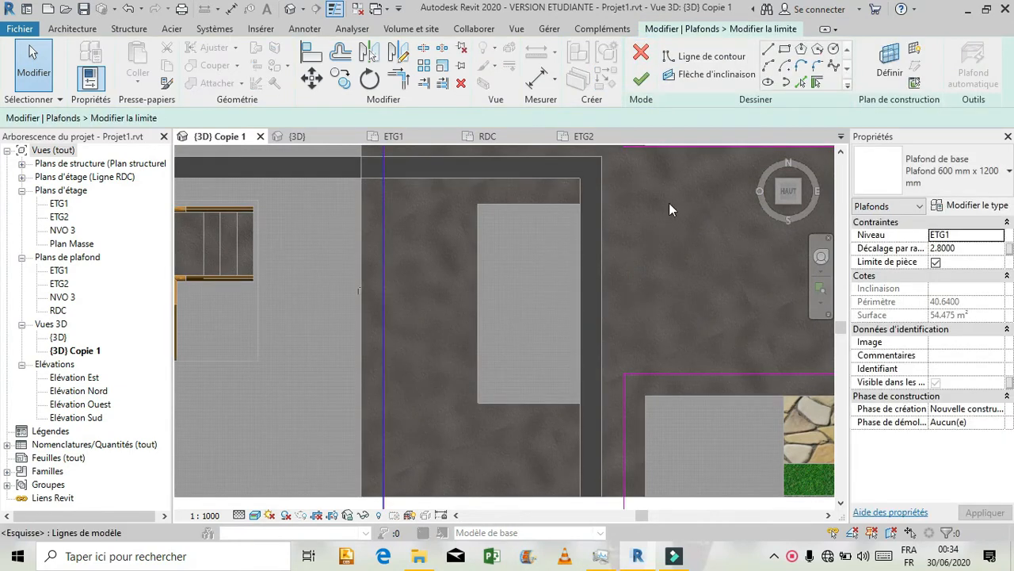
left_click(784, 49)
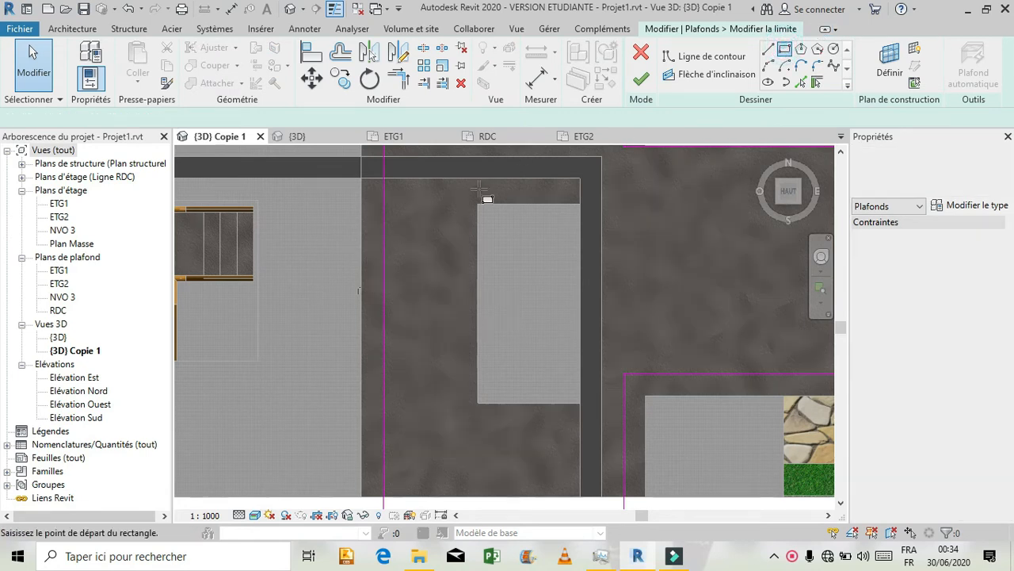
left_click(478, 204)
left_click(580, 403)
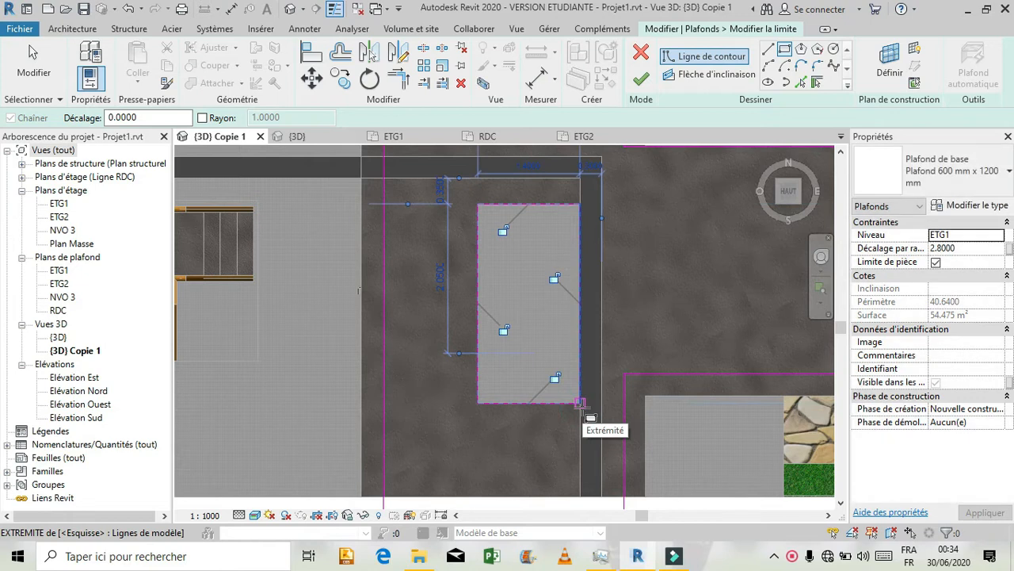
left_click(637, 80)
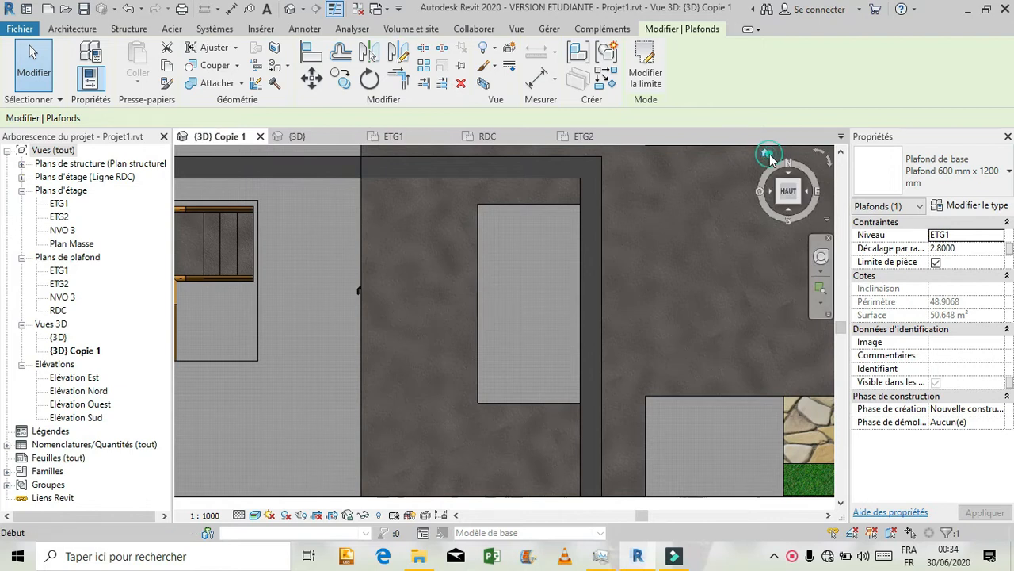
Inspect the ceiling opening from the home 3D orientation and return to the ETG2 plan of formation revit.
left_click(767, 164)
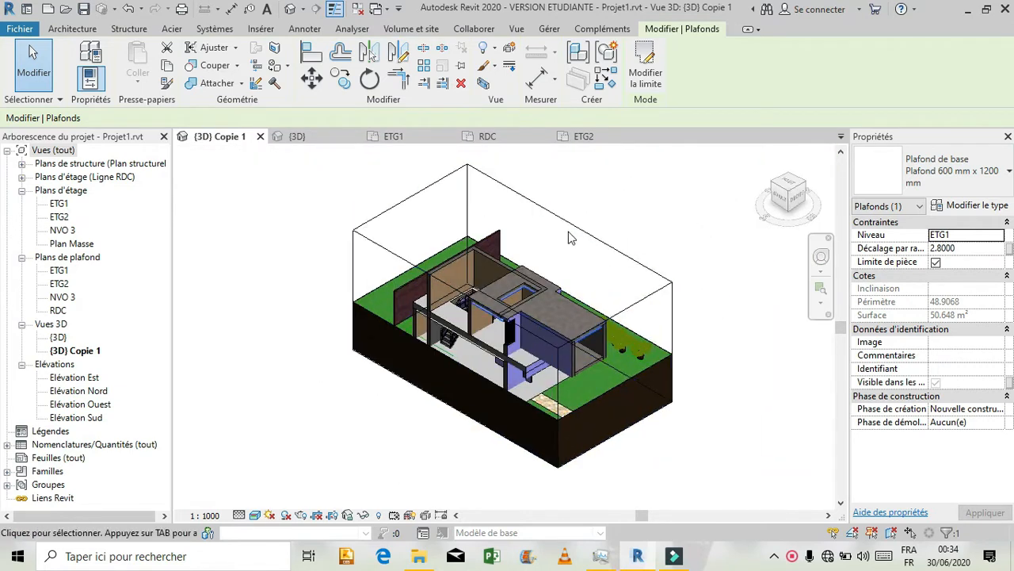
scroll(485, 335, "up", 2)
scroll(483, 339, "up", 5)
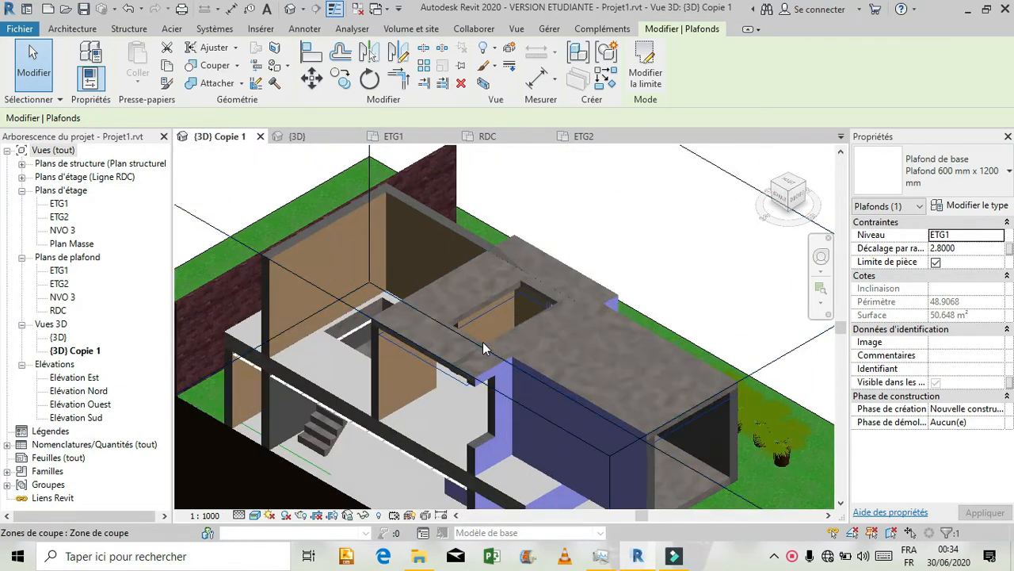
middle_click_drag(668, 275, 596, 335, "shift")
scroll(597, 334, "down", 2)
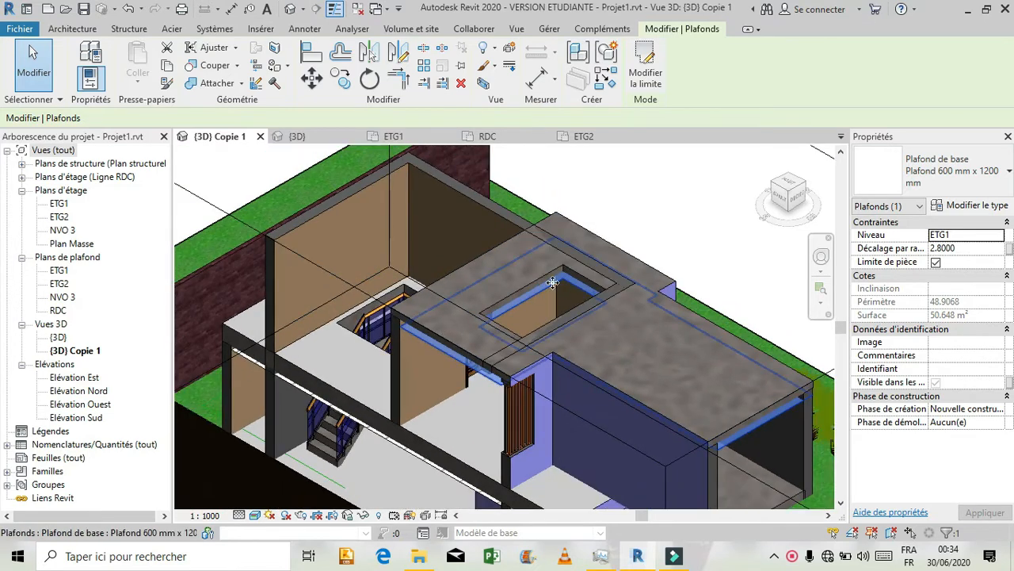
scroll(559, 296, "down", 3)
left_click(583, 136)
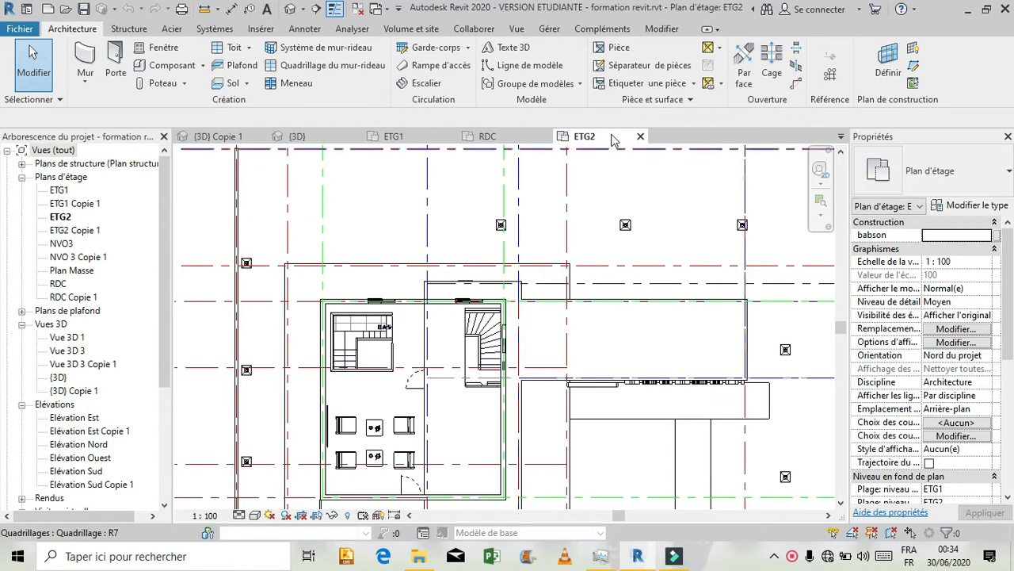
Open the ETG1 floor plan of formation revit and start editing the L-shaped staircase in salle 2.
double_click(60, 192)
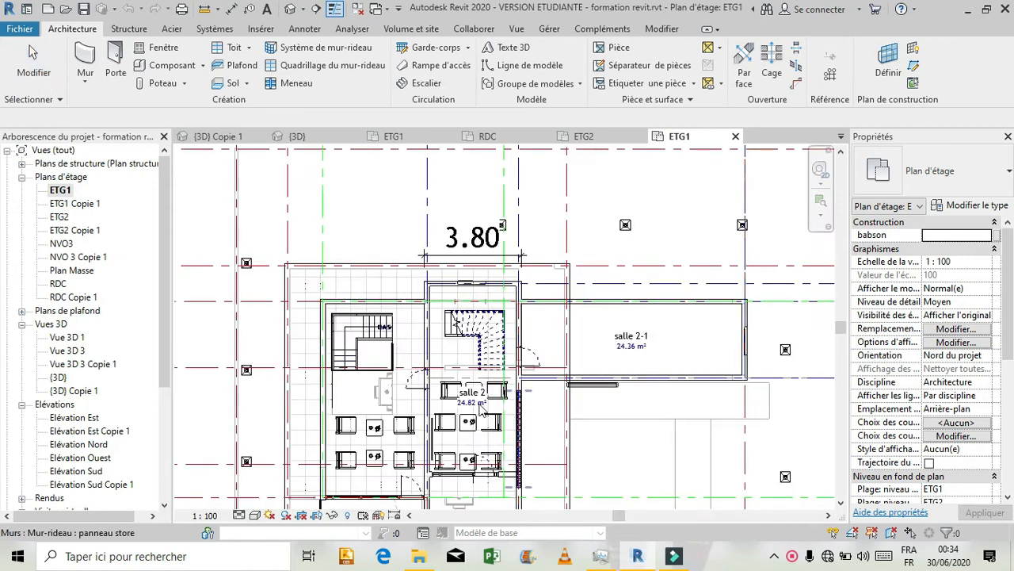
scroll(495, 339, "up", 2)
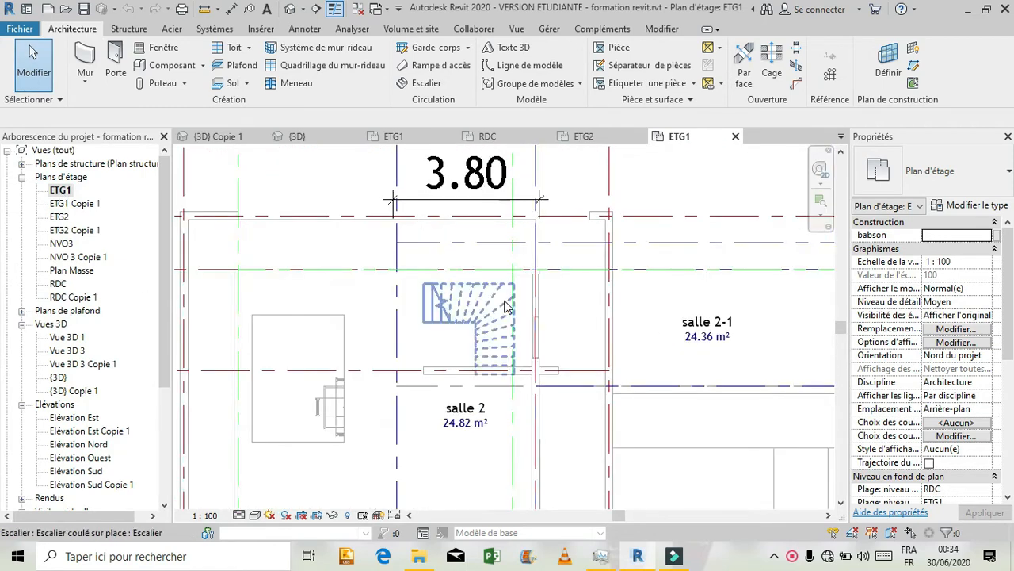
left_click(491, 309)
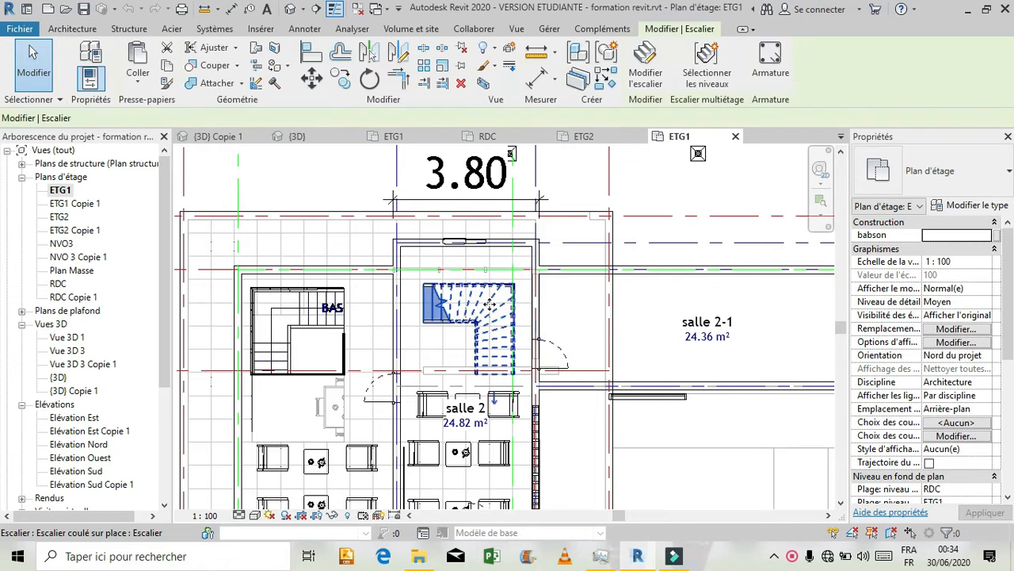
left_click(646, 79)
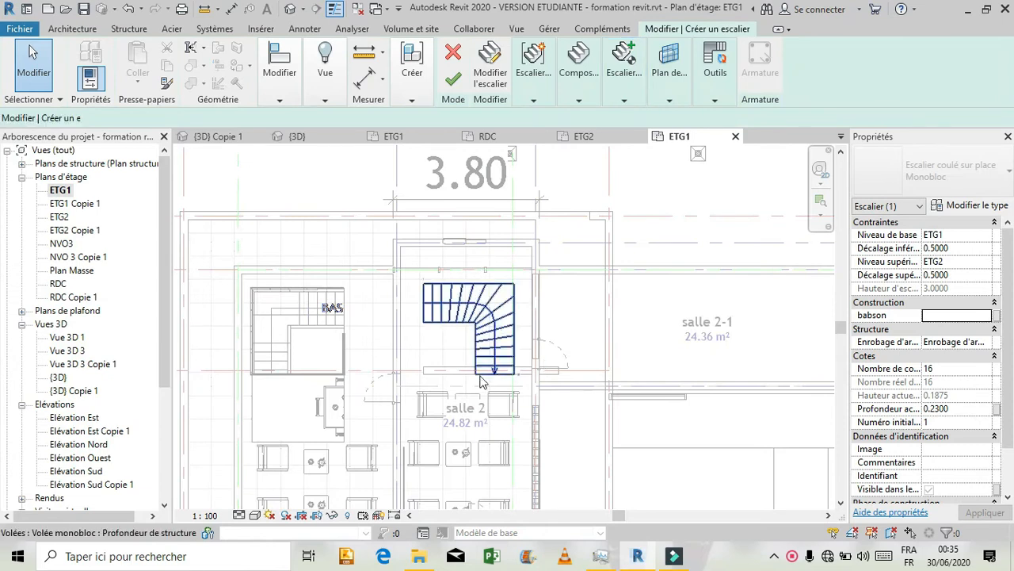
scroll(479, 382, "up", 3)
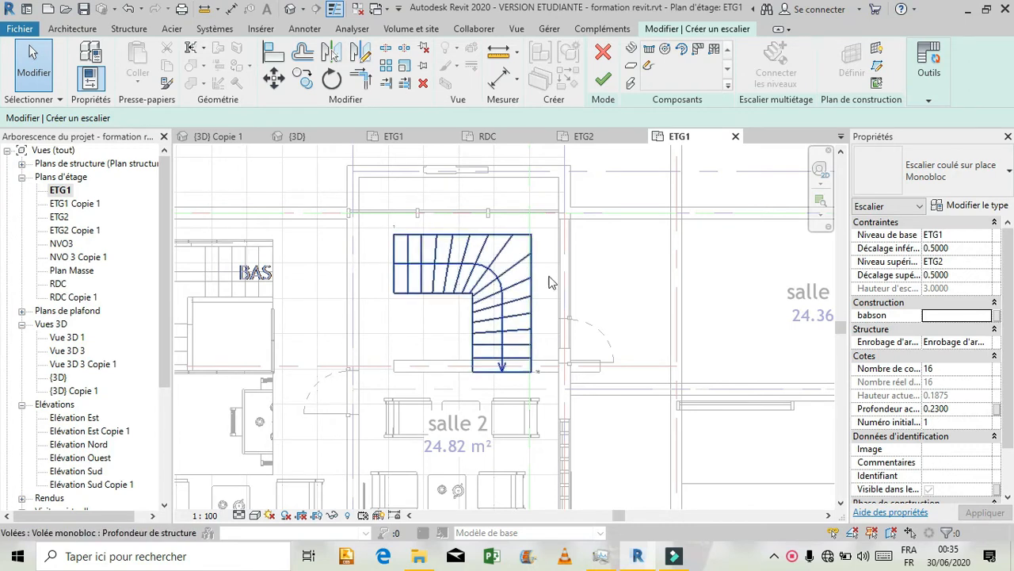
Examine the reference flight's width and its distances from the surrounding walls, and leave the stair edit without changes.
left_click(435, 285)
left_click(434, 282)
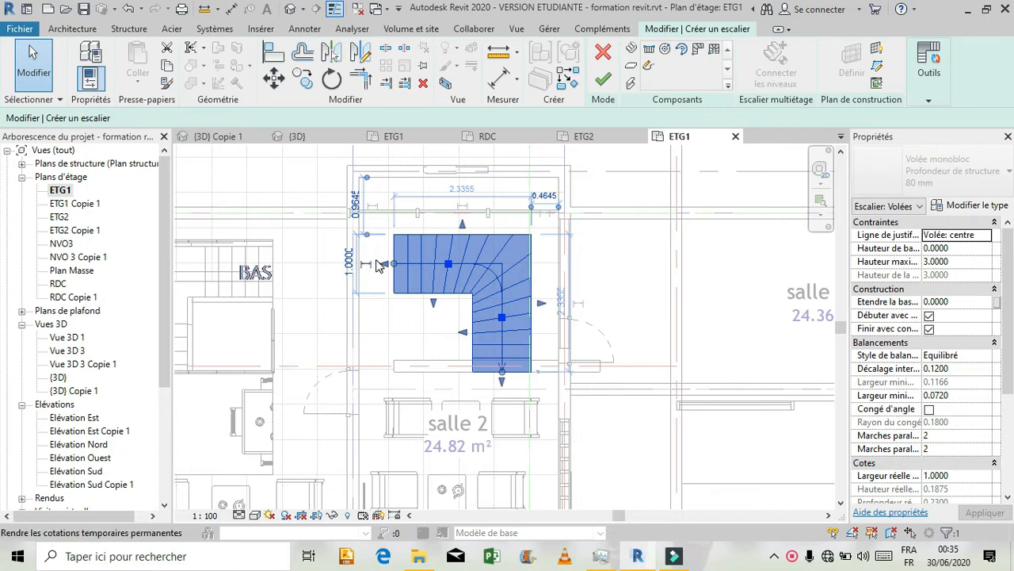
left_click(356, 208)
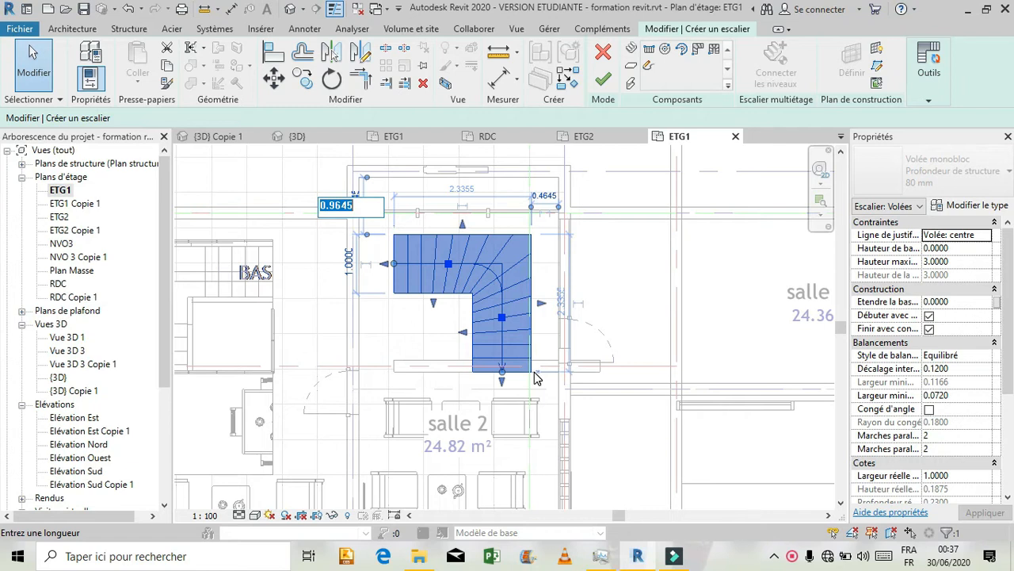
left_click(605, 57)
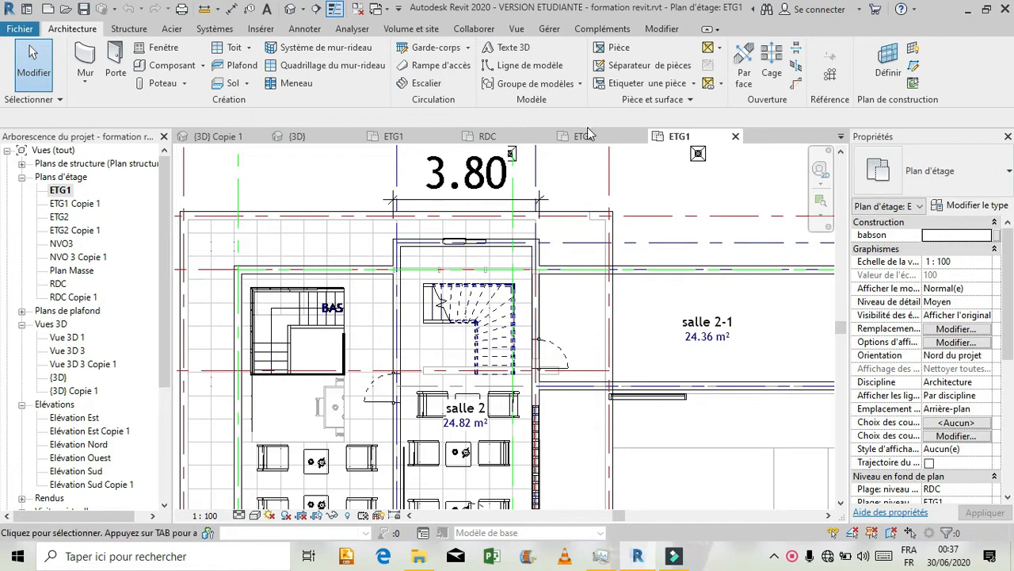
In Projet1's ETG1 plan, hide the window category around the room that takes the staircase.
left_click(393, 136)
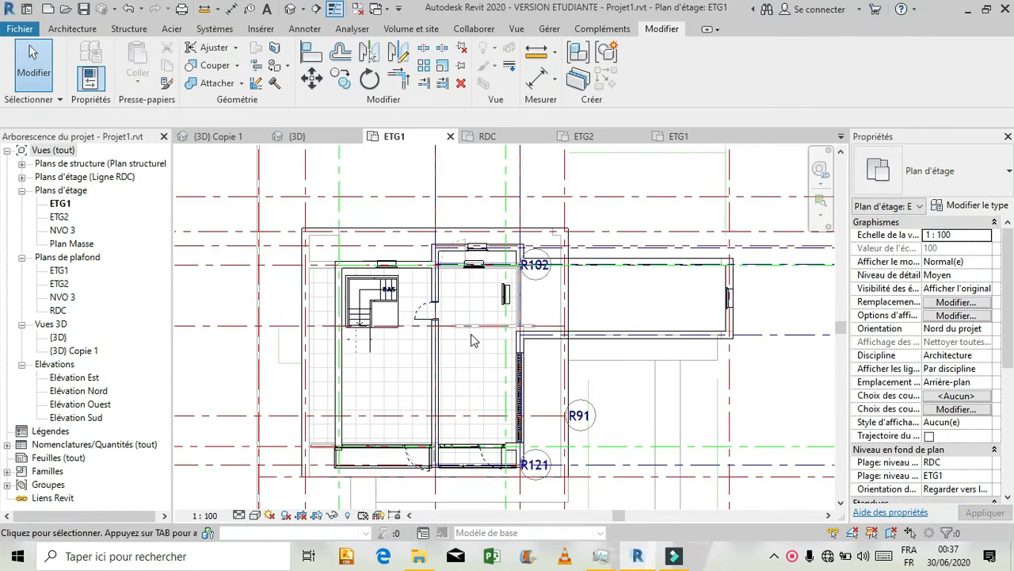
scroll(503, 326, "up", 2)
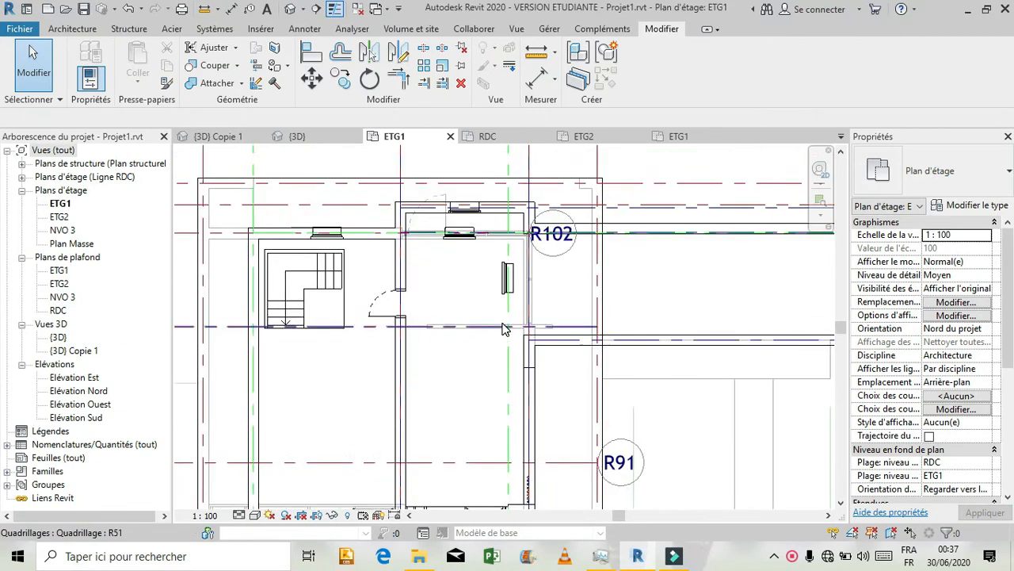
scroll(503, 327, "up", 1)
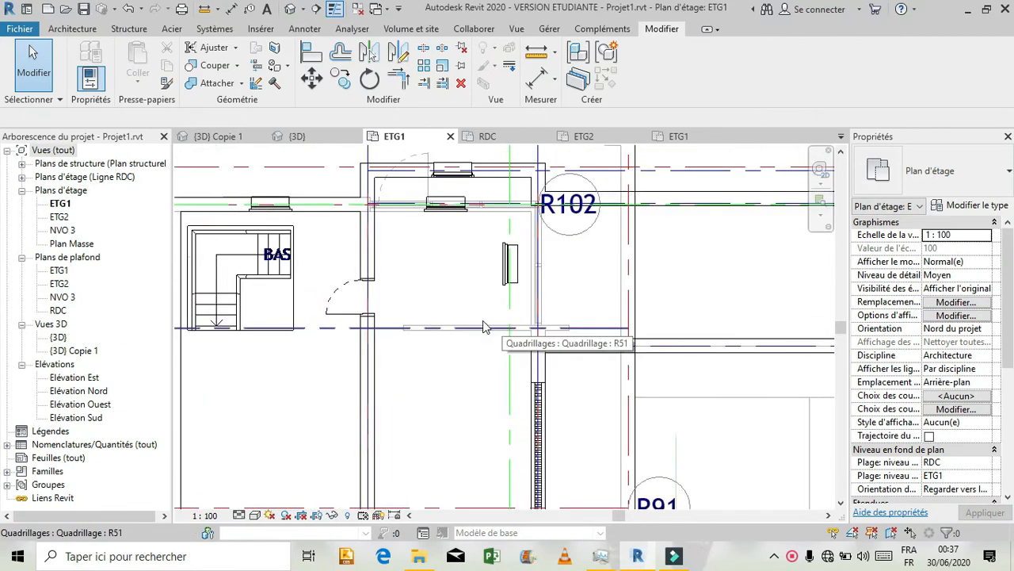
left_click(453, 206)
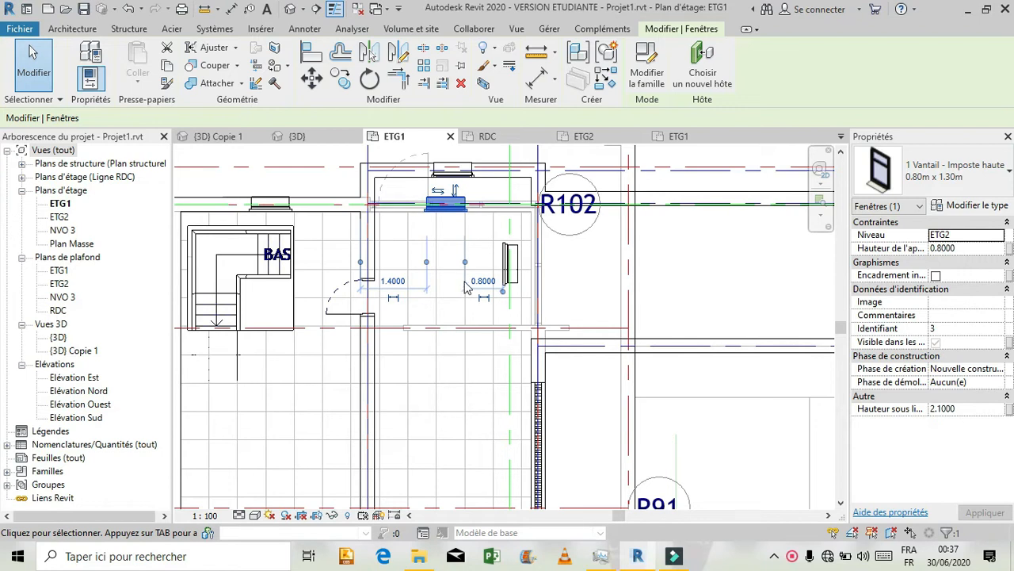
right_click(440, 238)
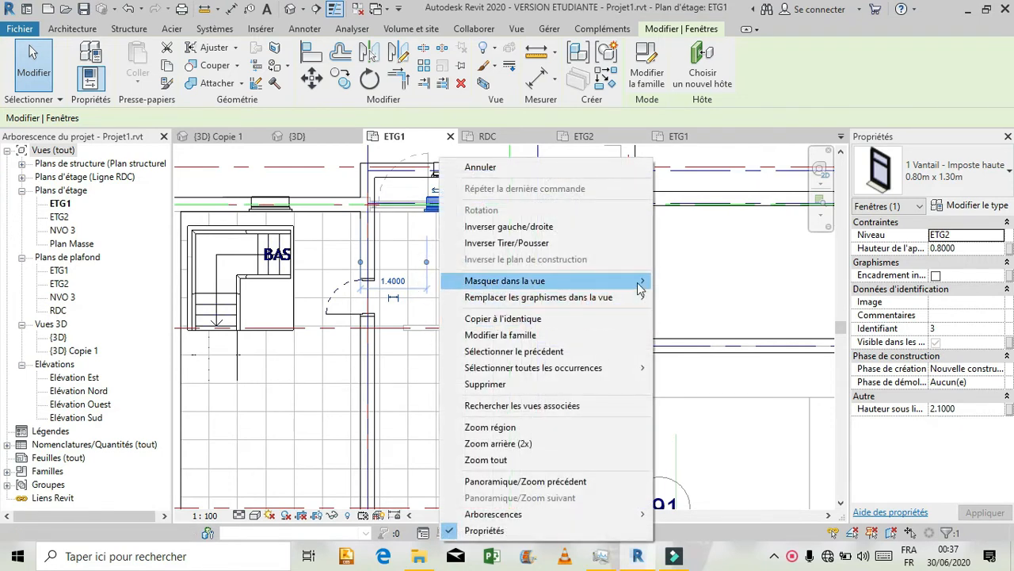
mouse_move(641, 287)
left_click(696, 300)
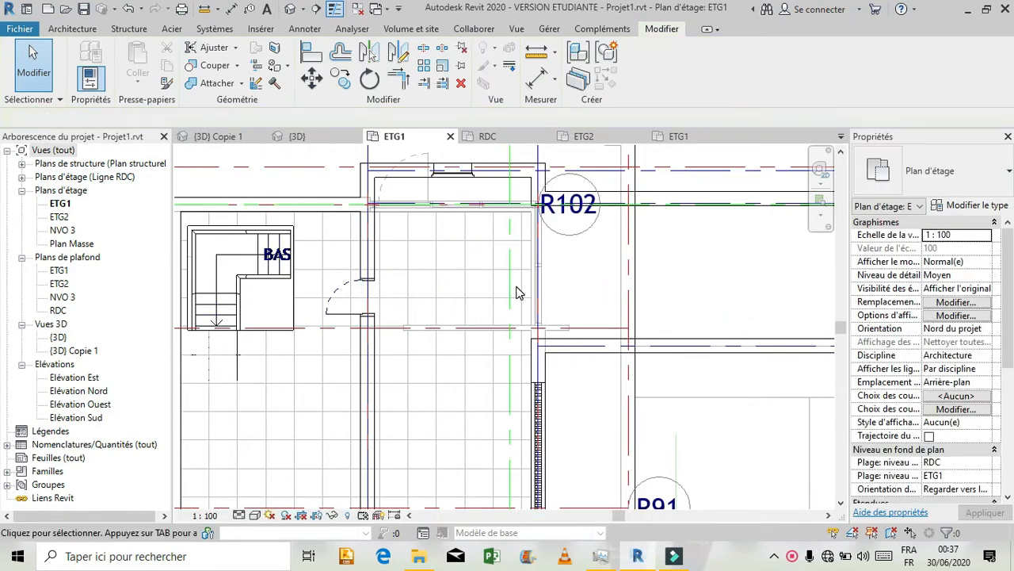
scroll(516, 292, "up", 1)
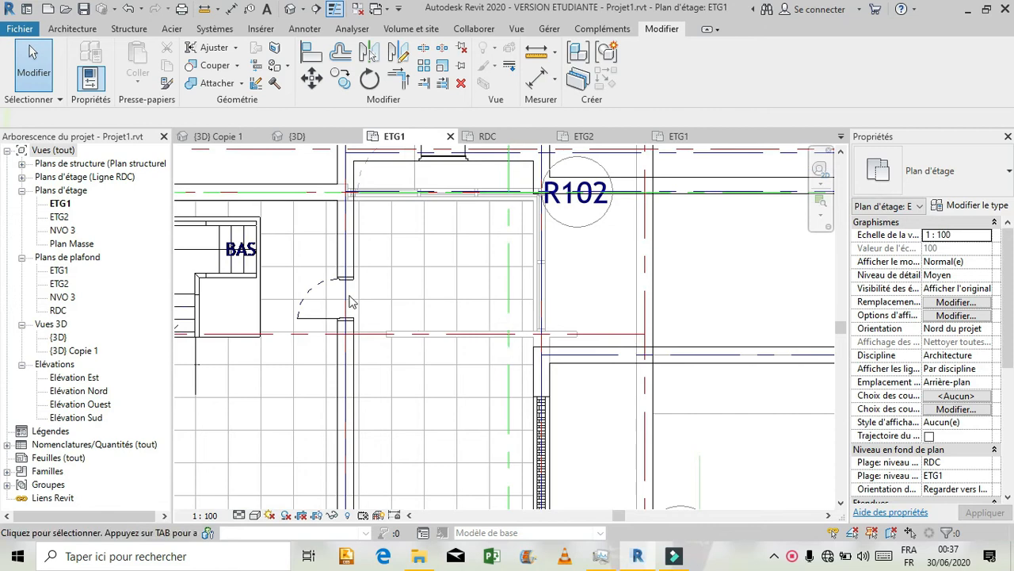
Start a stair from ETG1 to ETG2 and place a 1.0000 wide quarter-turn winder flight in the room beside the existing stair.
left_click(71, 29)
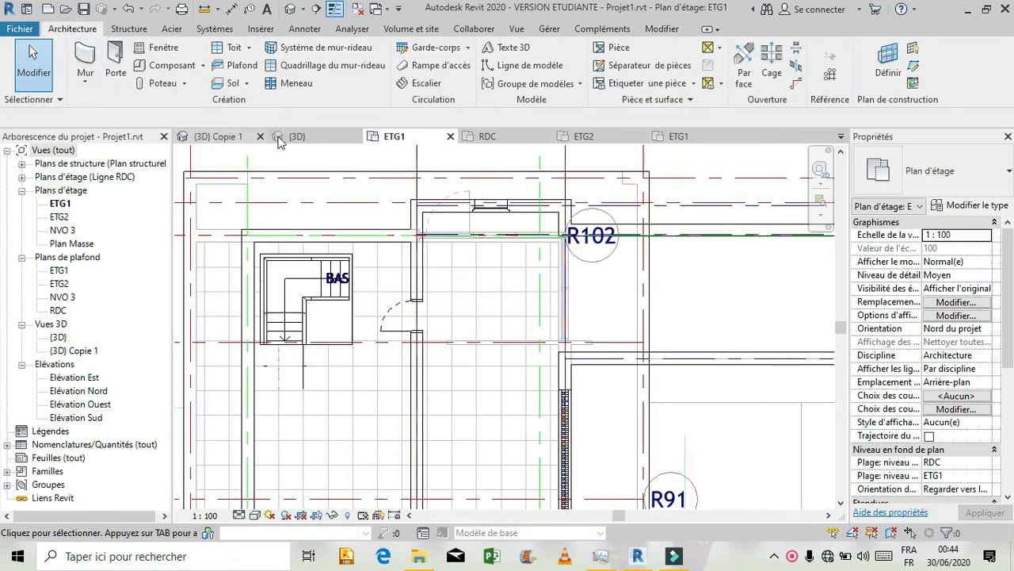
left_click(426, 84)
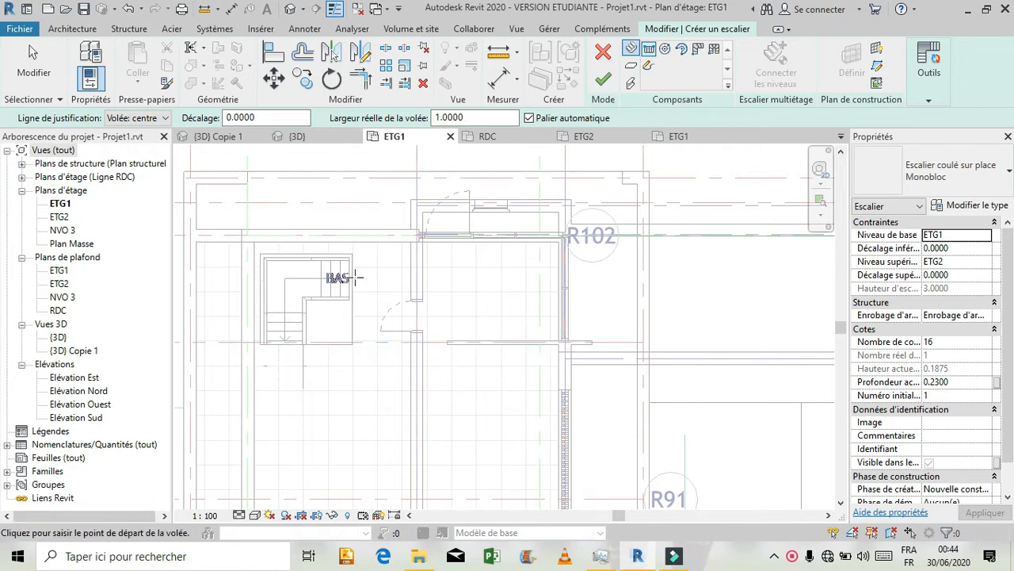
left_click(695, 52)
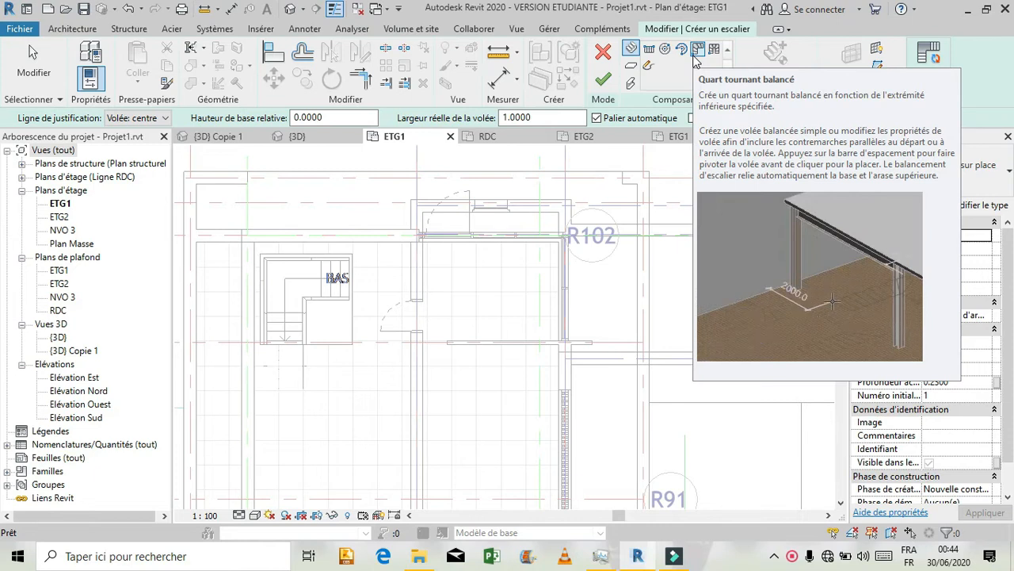
left_click(697, 52)
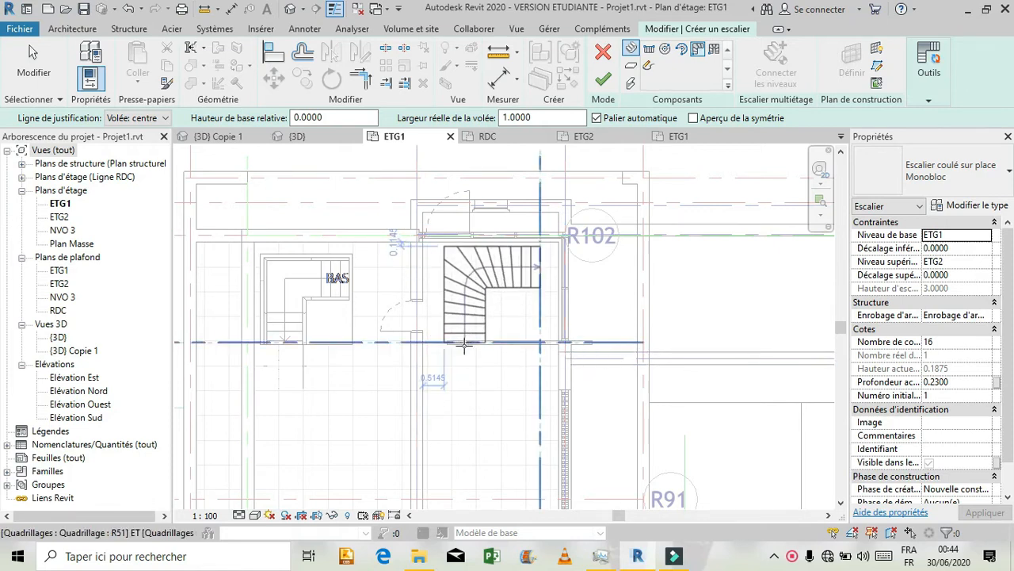
left_click(465, 346)
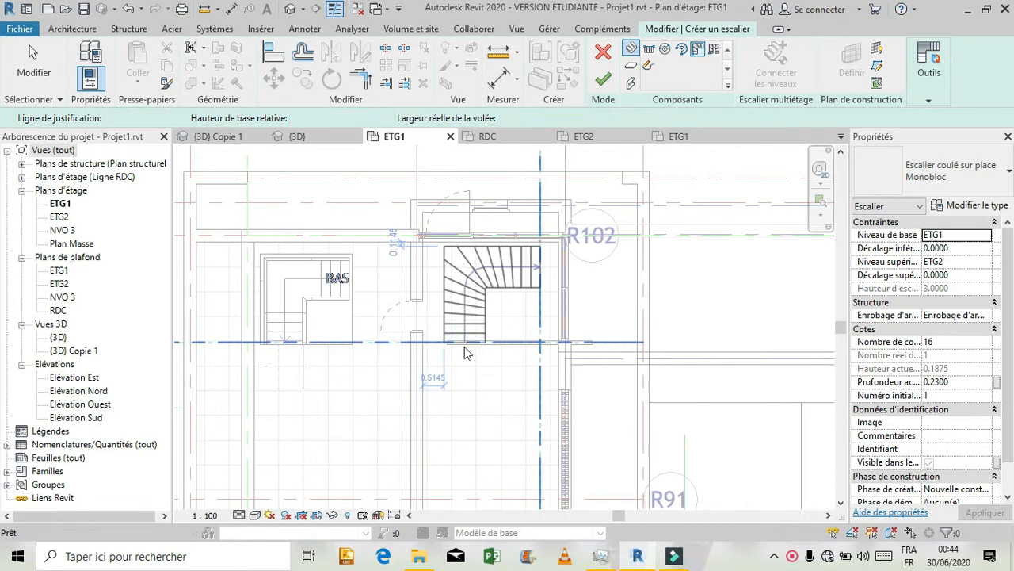
key("Escape")
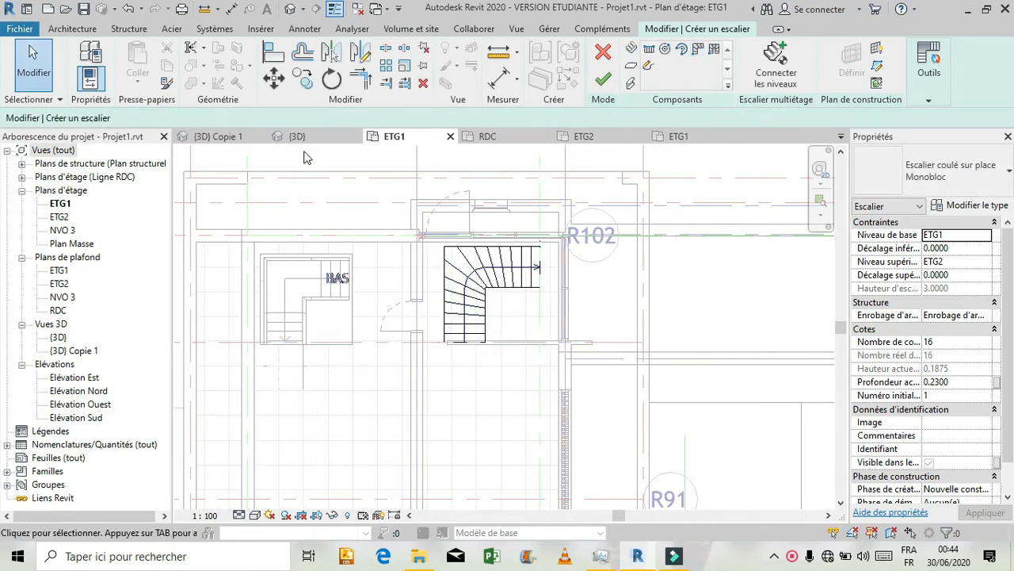
left_click(331, 80)
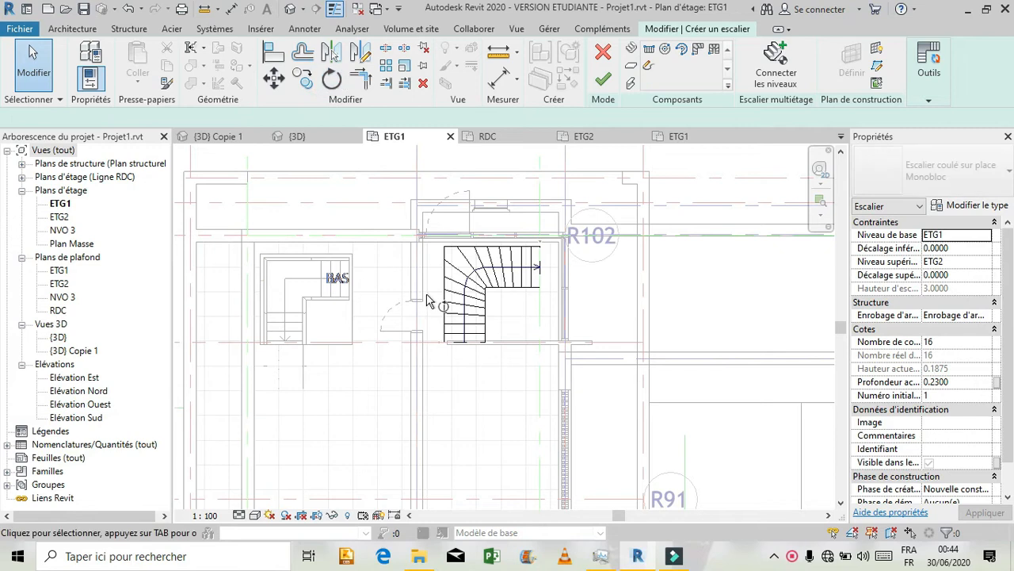
left_click(468, 248)
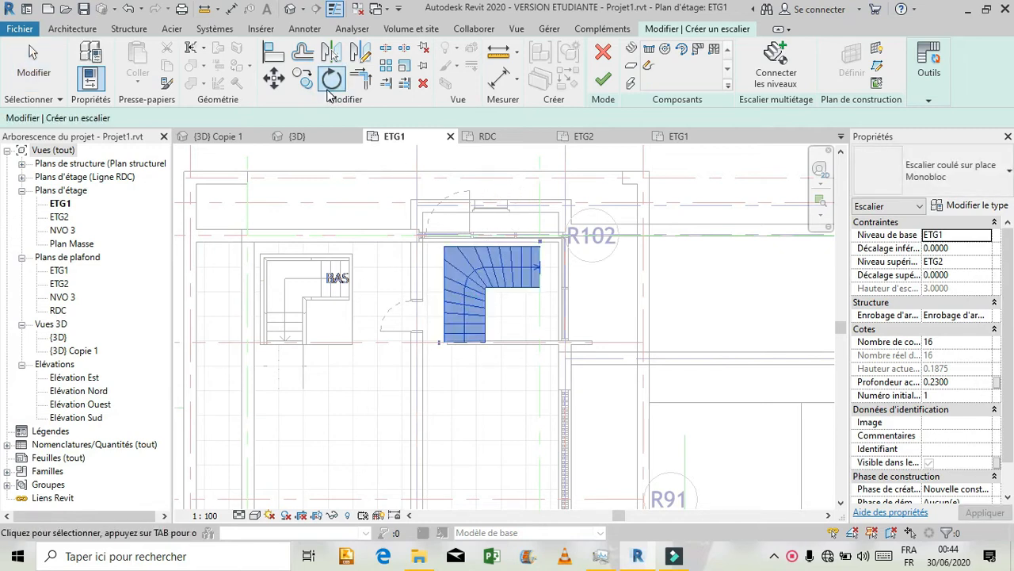
left_click(330, 80)
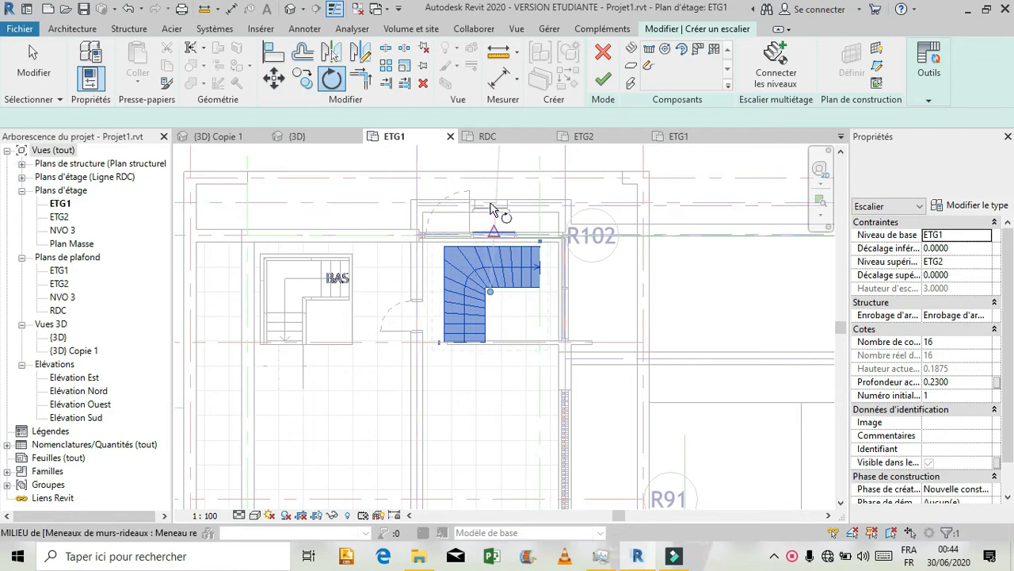
left_click(489, 178)
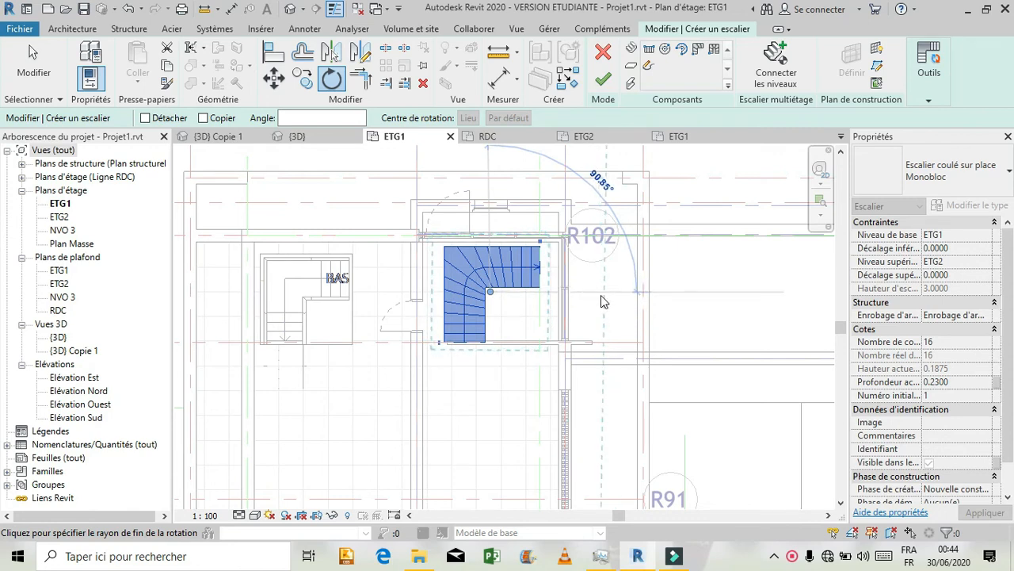
key("Escape")
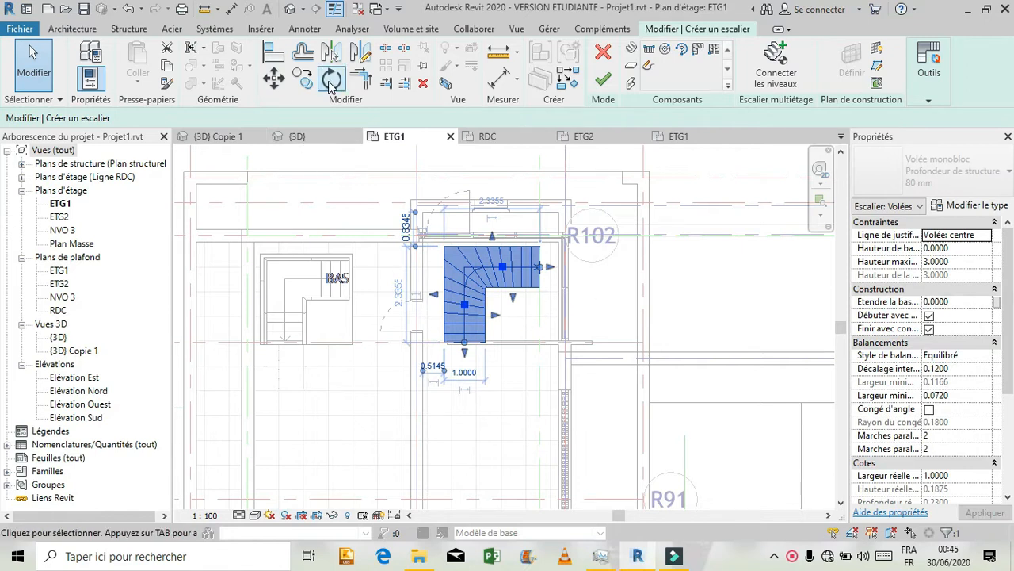
Rotate the winder flight clockwise by about 90° around its centre.
left_click(331, 79)
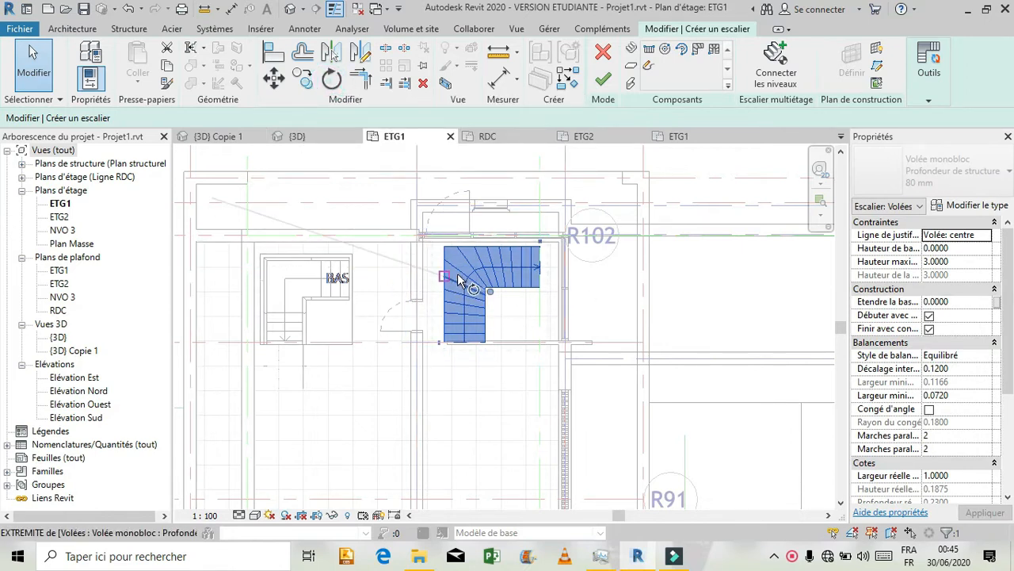
left_click(384, 294)
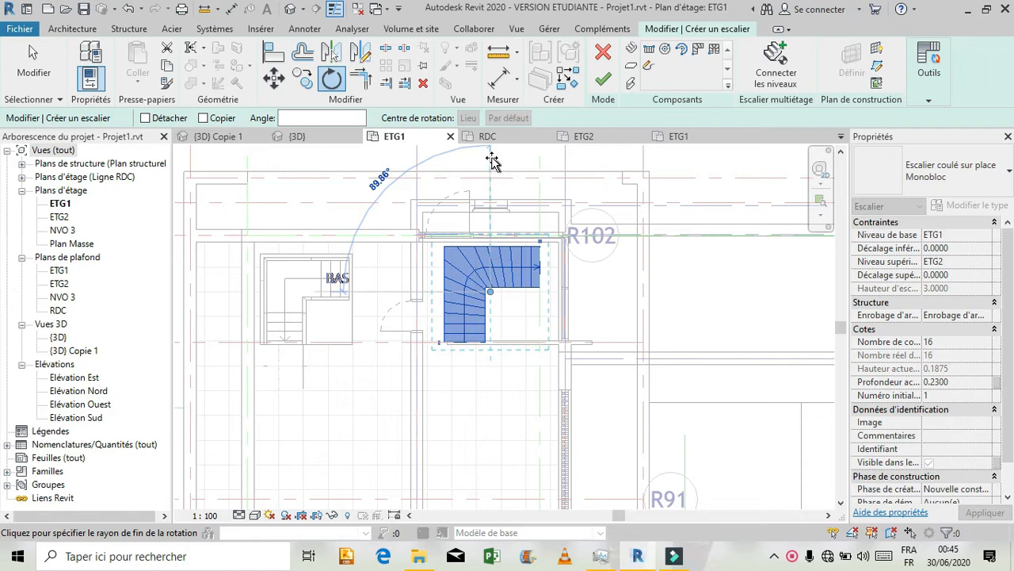
left_click(492, 157)
key("Escape")
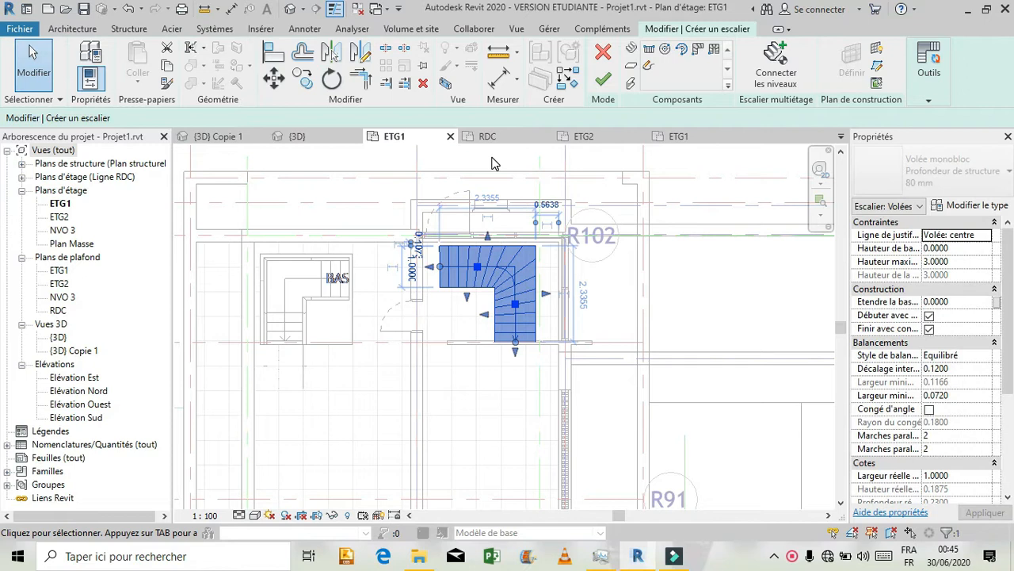
left_click(704, 296)
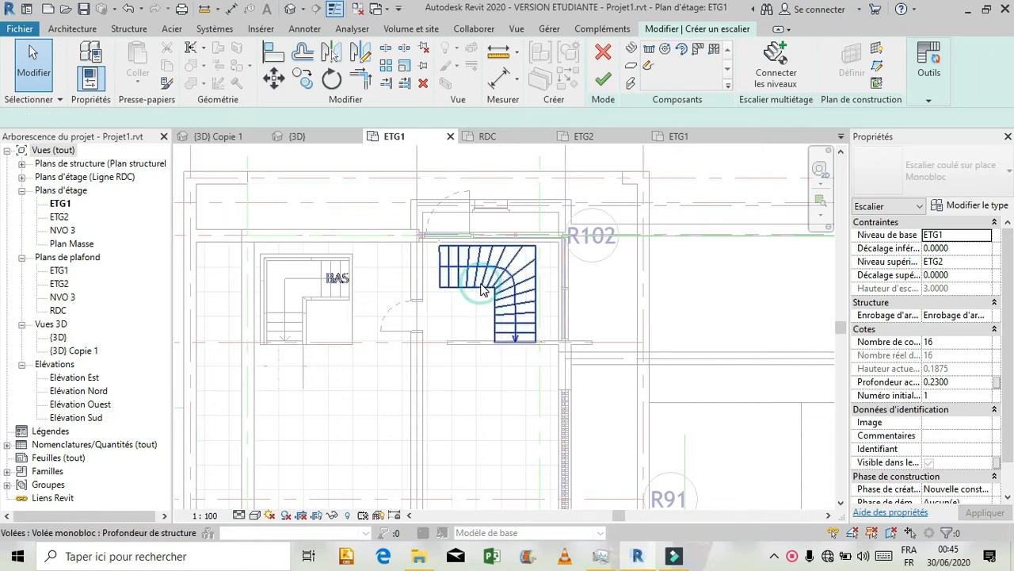
Set the winder flight's distance from the wall above it in plan to 0.9645.
left_click(474, 284)
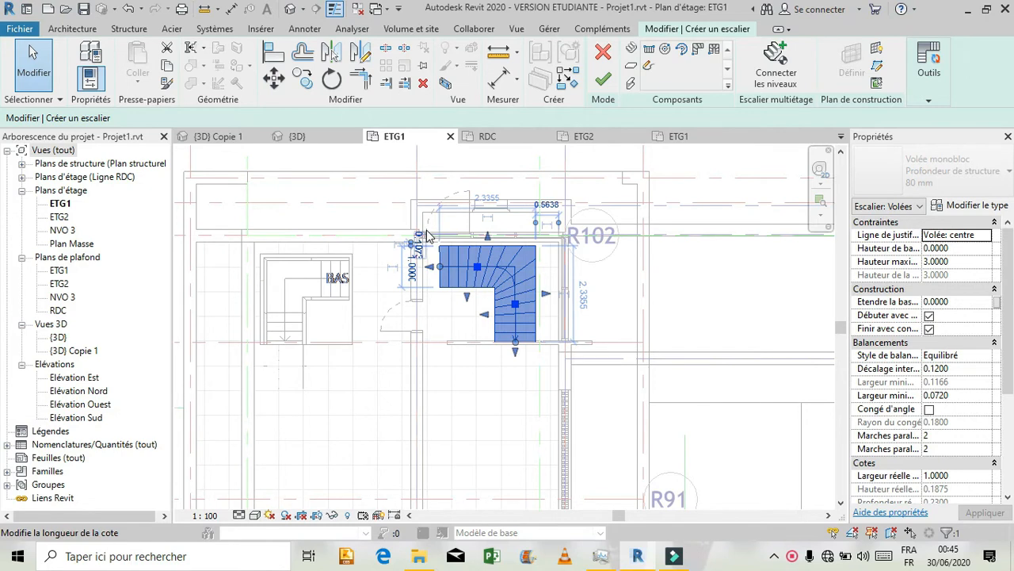
scroll(457, 228, "up", 2)
scroll(553, 222, "up", 3)
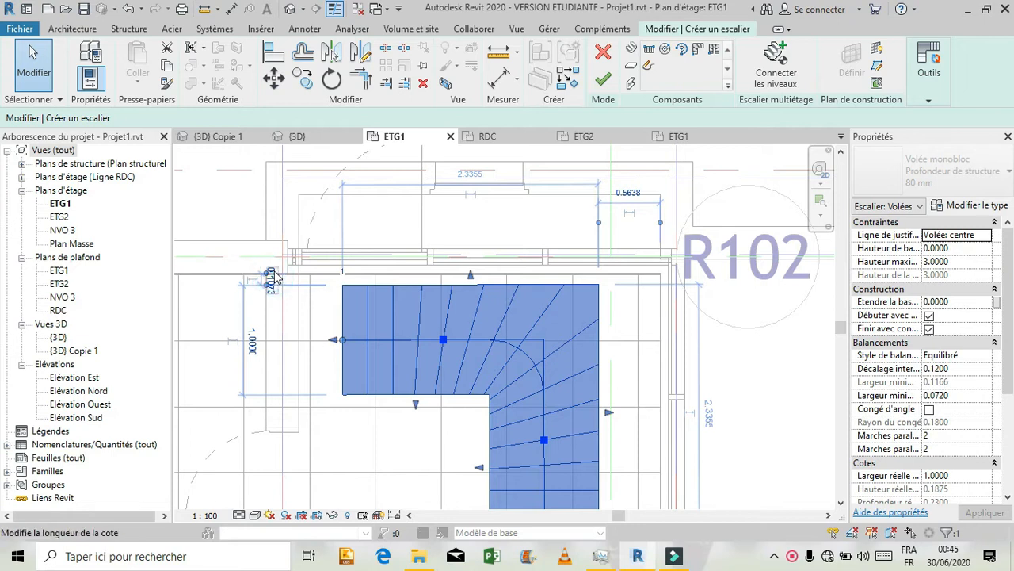
left_click(273, 281)
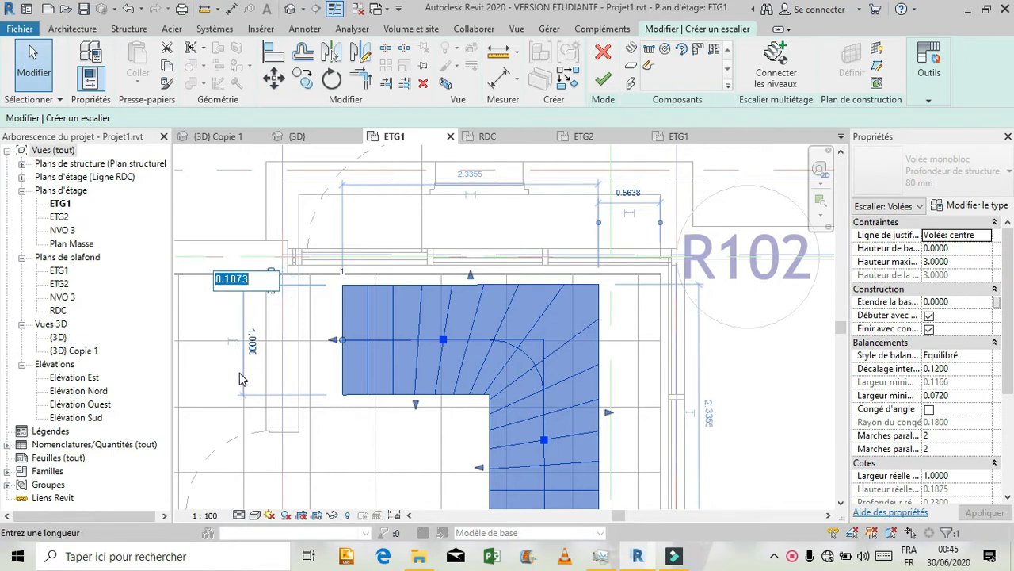
type("0.9645")
key("Return")
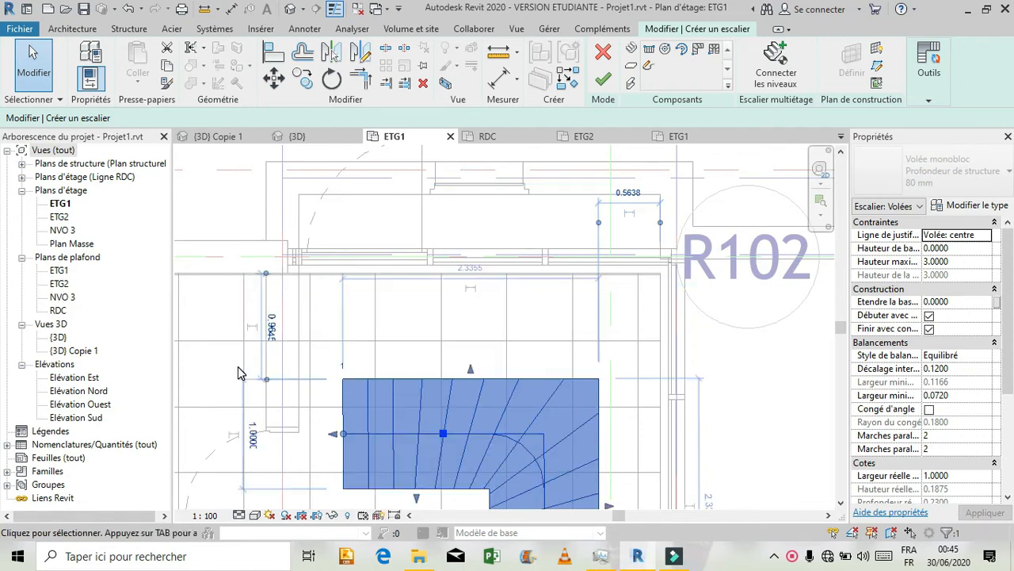
scroll(435, 238, "down", 2)
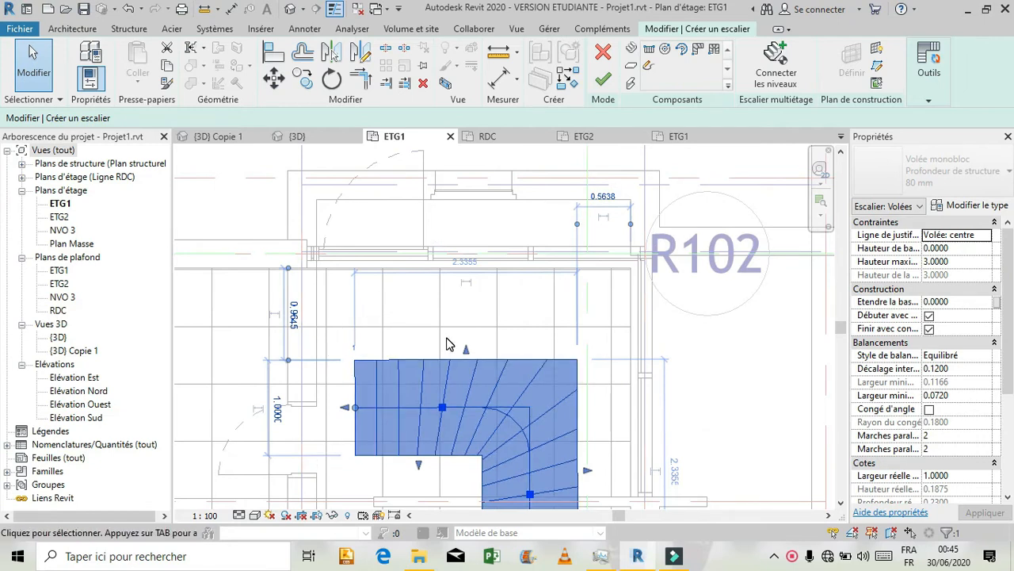
Set the winder flight's distance from the wall on its R102 side to 0.4645.
scroll(489, 296, "down", 1)
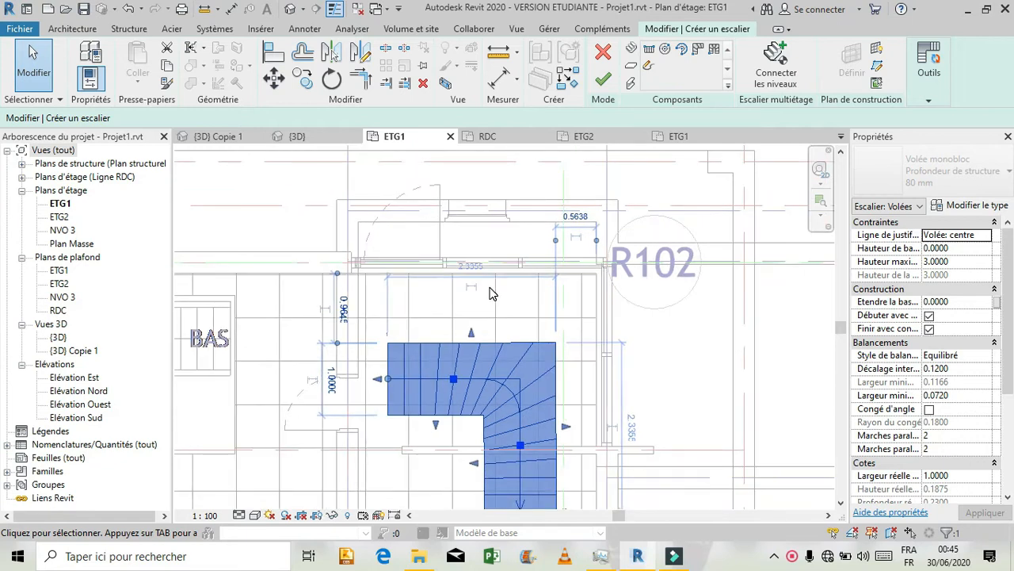
scroll(489, 293, "down", 1)
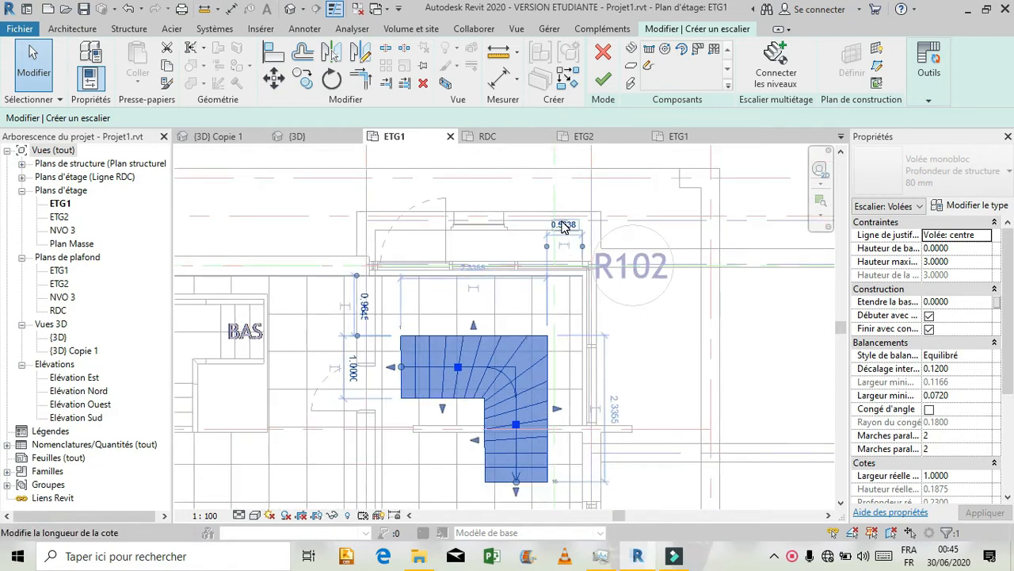
left_click(563, 225)
type("0.4645")
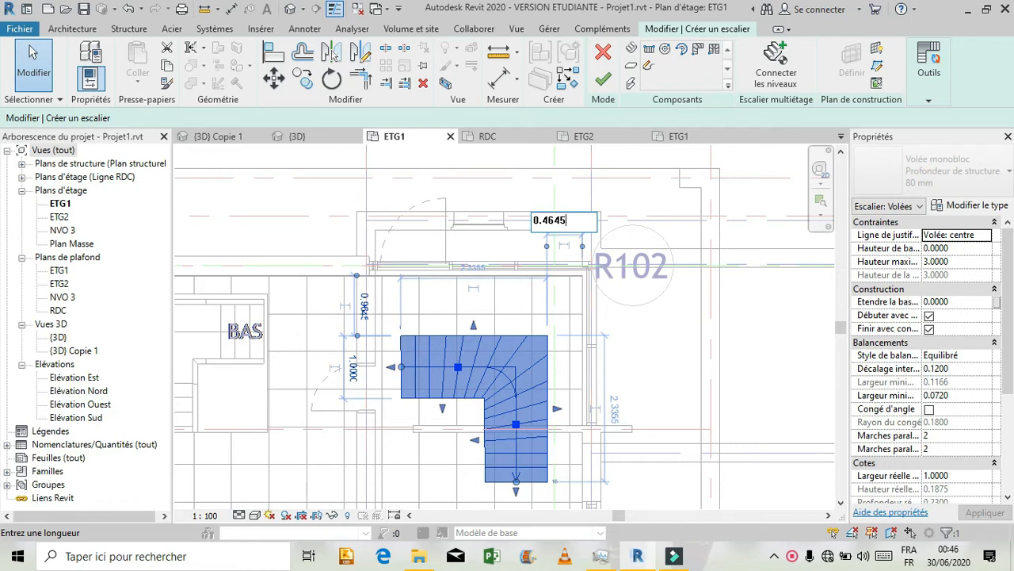
key("Return")
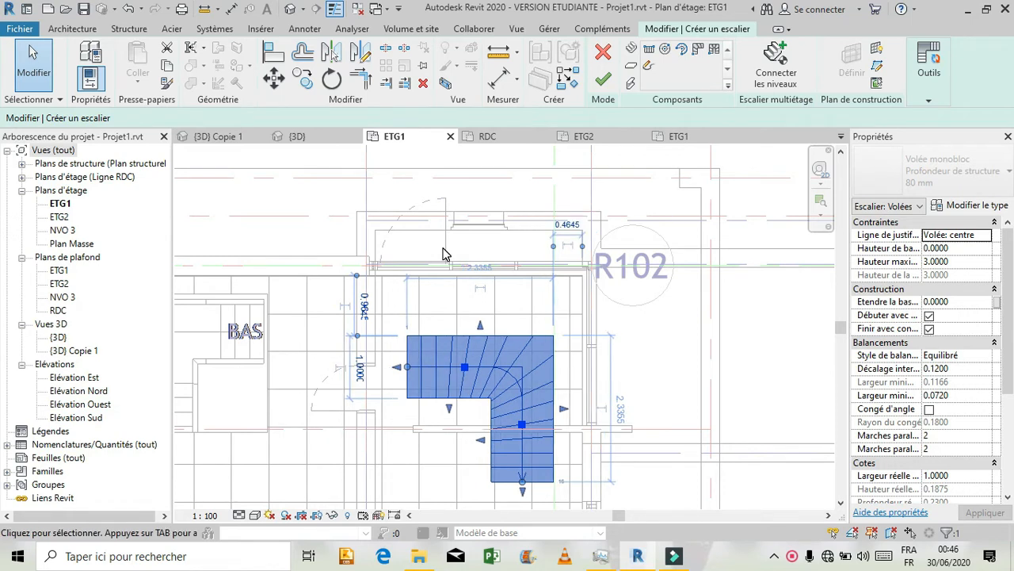
scroll(634, 315, "down", 2)
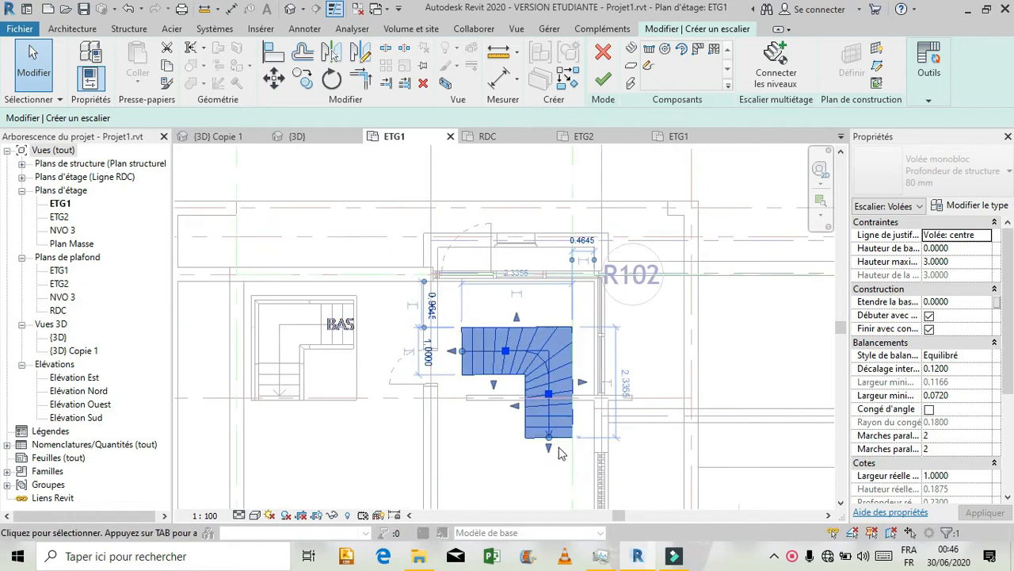
scroll(559, 456, "up", 2)
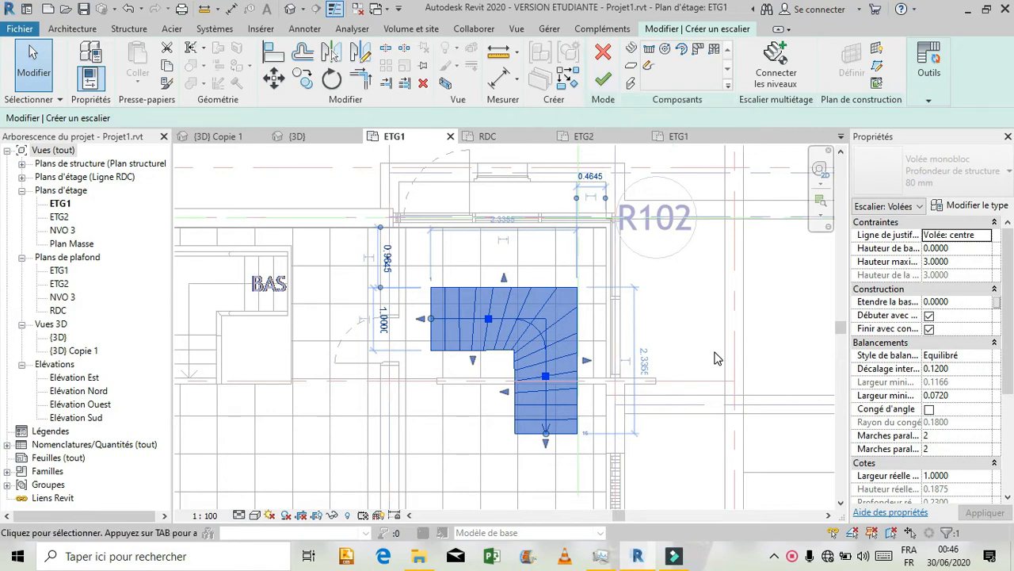
Set the minimum flight width of the Monobloc cast-in-place stair type to 0.5.
left_click(963, 208)
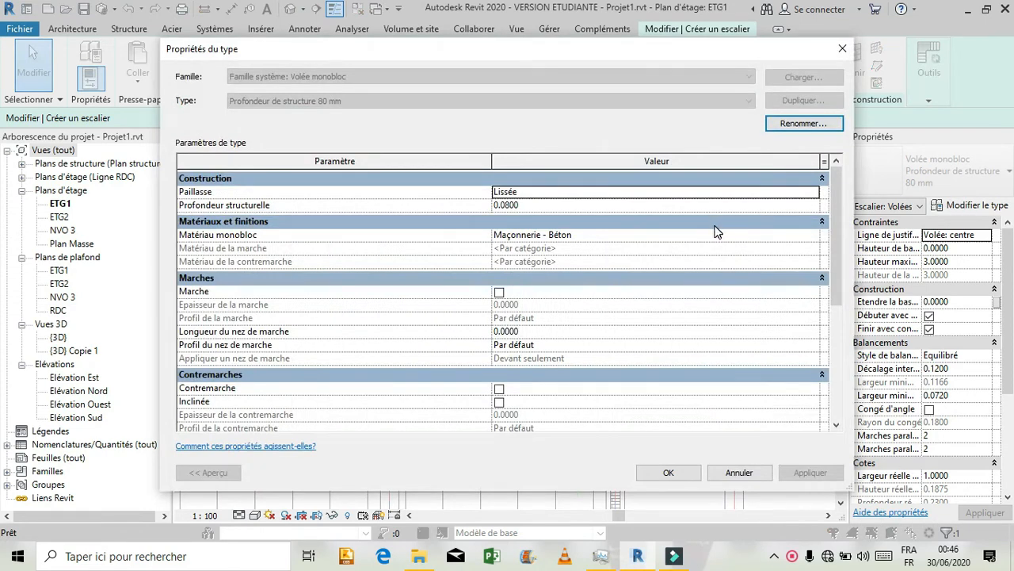
left_click(717, 474)
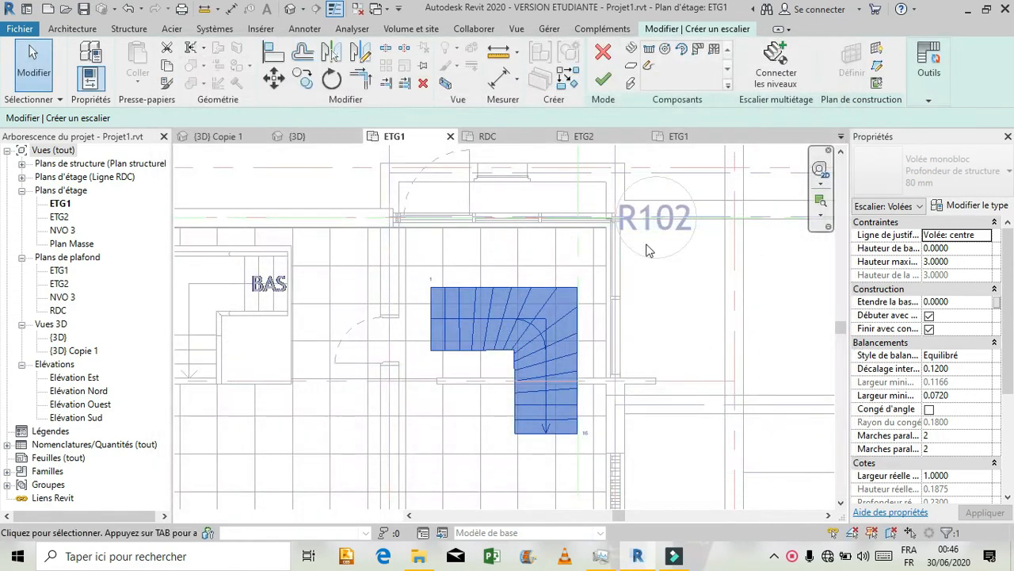
left_click(678, 307)
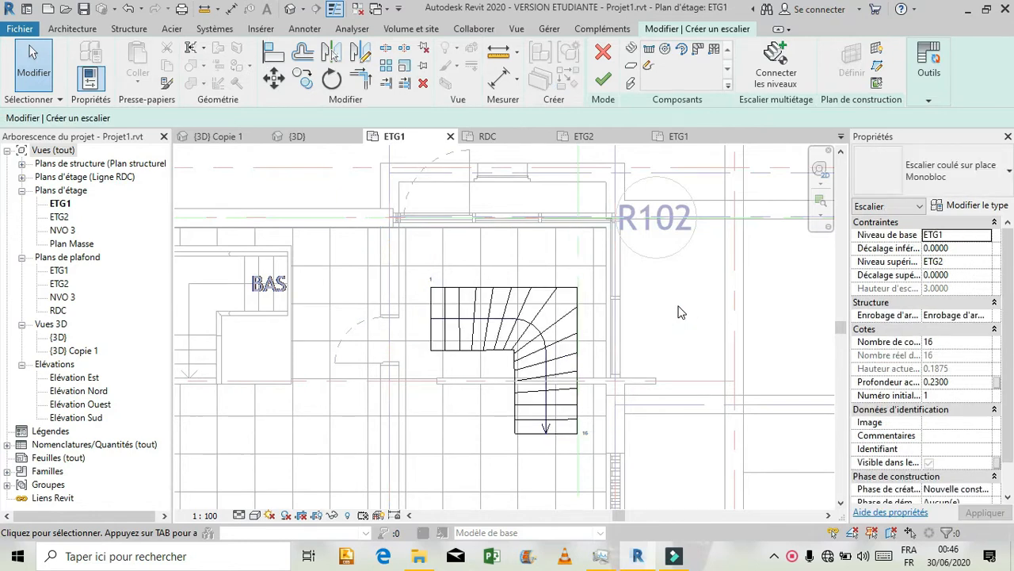
left_click(969, 207)
left_click(546, 222)
type("0.5")
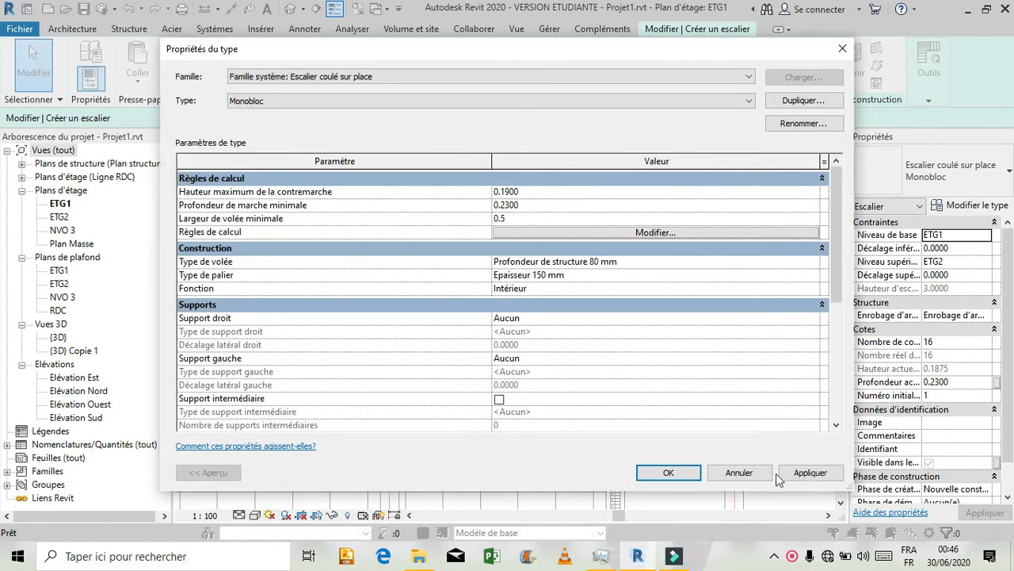
left_click(810, 470)
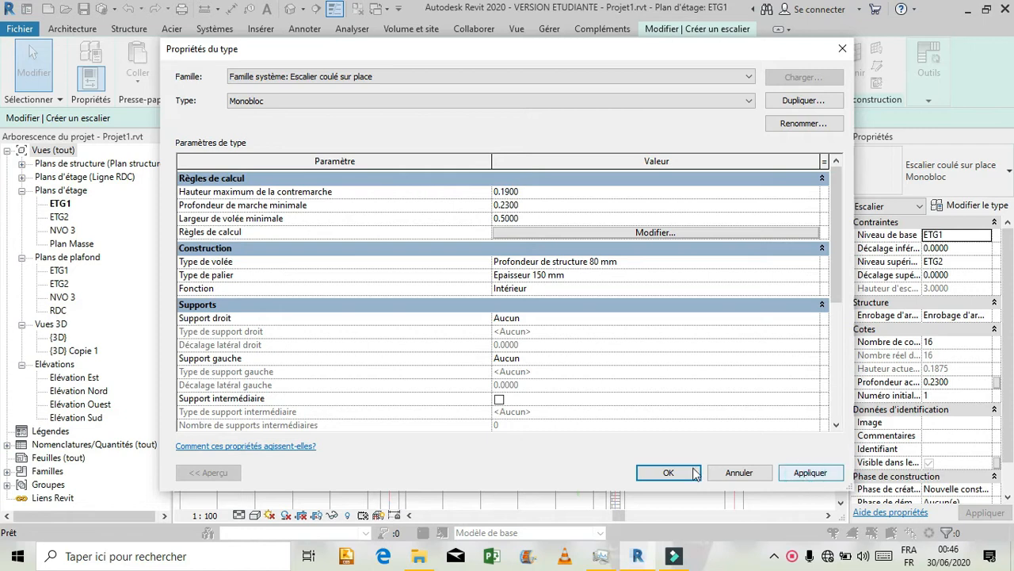
left_click(669, 473)
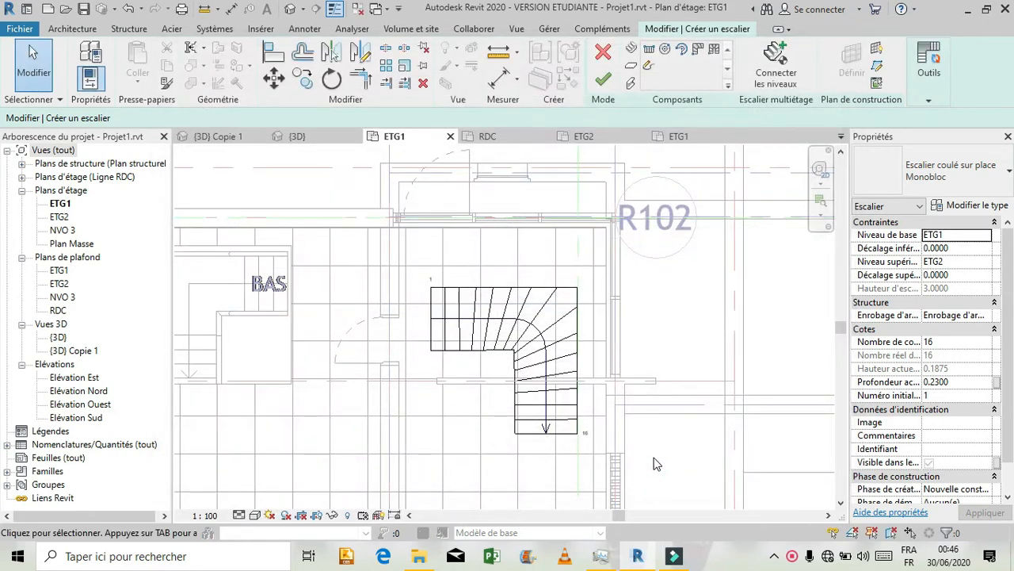
Finish the stair creation and dismiss the slightly-off-axis line warning.
left_click(530, 295)
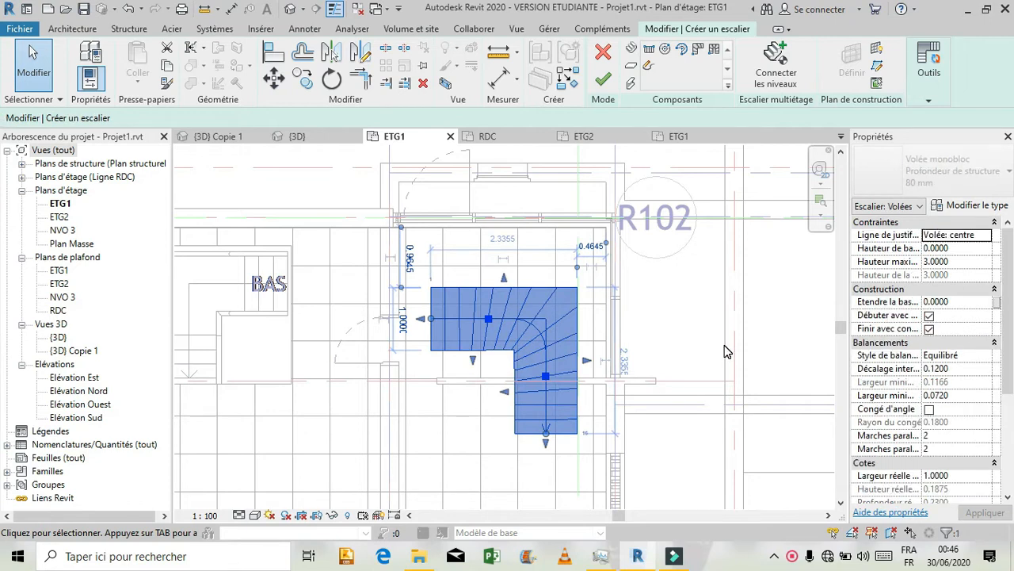
left_click(656, 262)
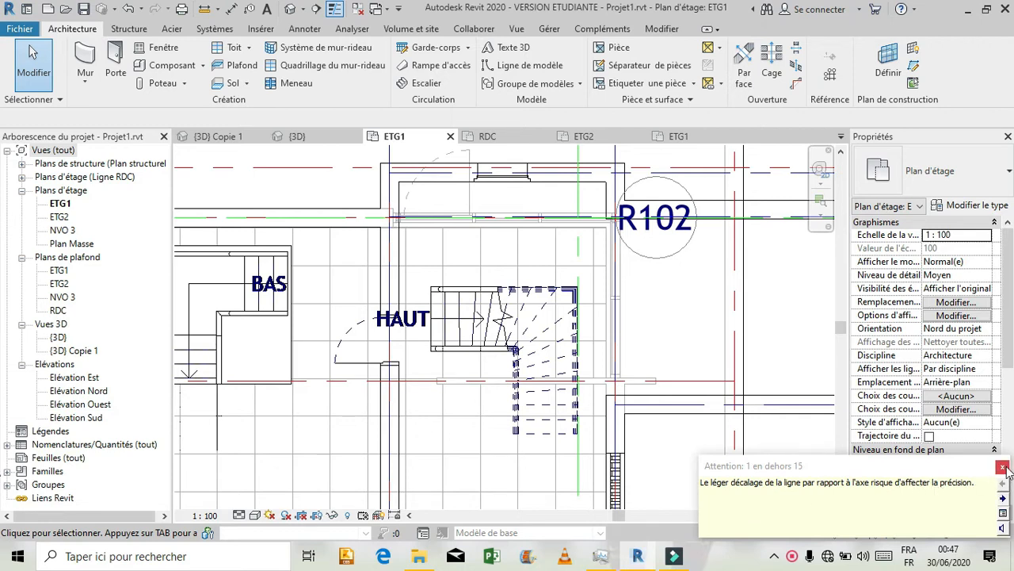
left_click(1004, 466)
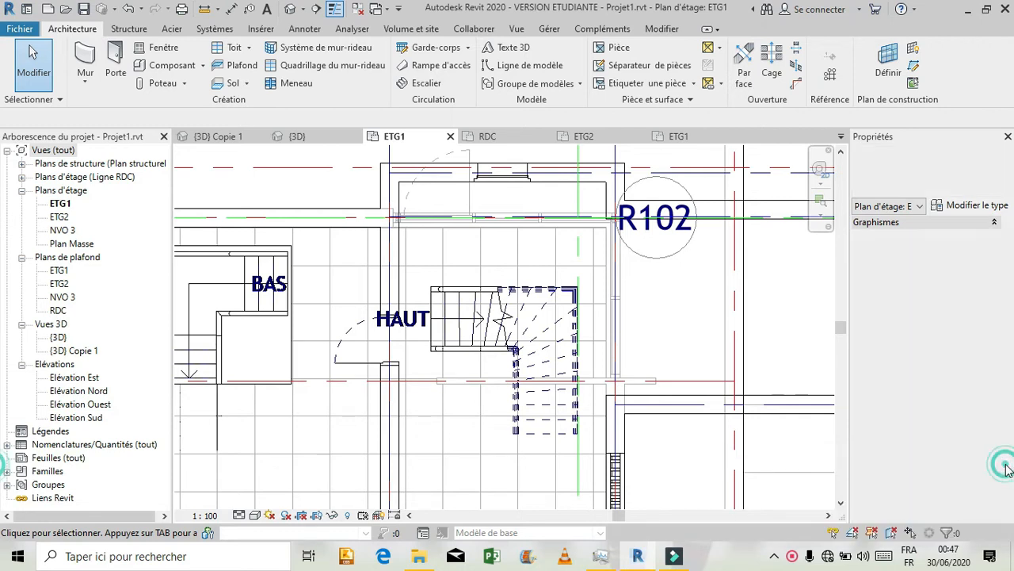
In the {3D} Copie 1 view, examine how the new stair fits in the upper slab opening.
left_click(202, 137)
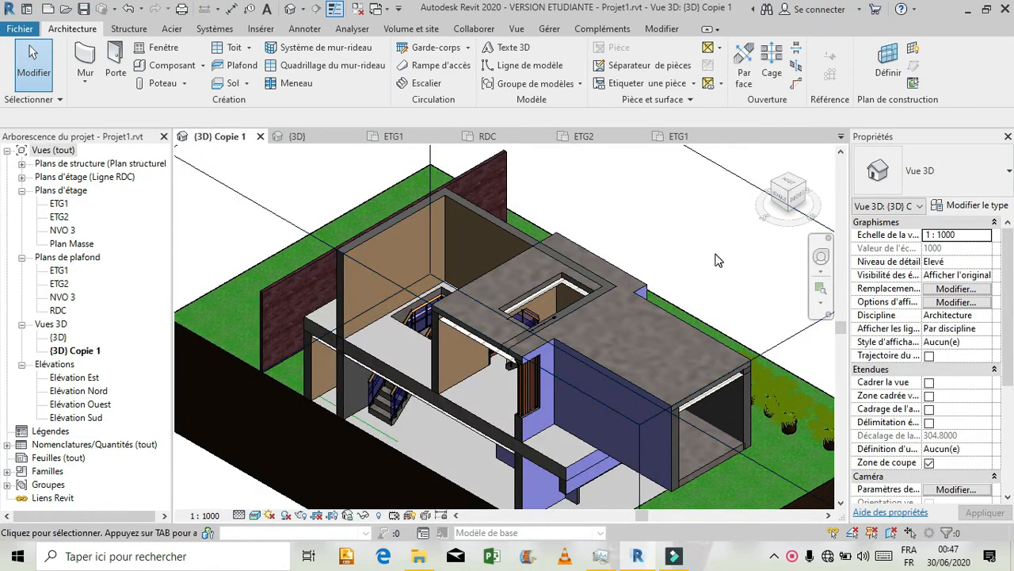
left_click(821, 256)
left_click(541, 314)
left_click_drag(542, 315, 262, 379)
left_click_drag(694, 308, 510, 169)
left_click_drag(507, 206, 451, 268)
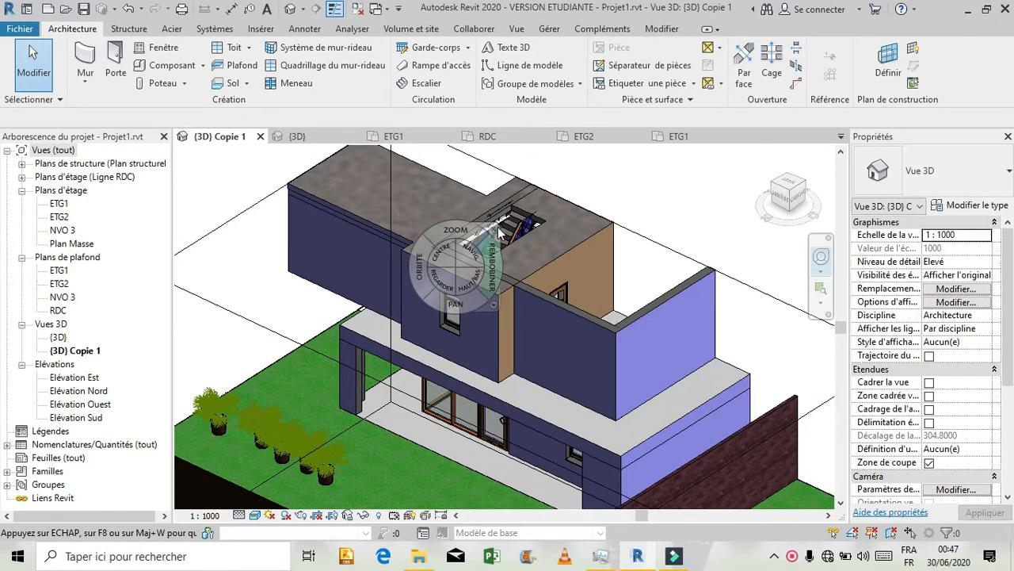
left_click(495, 235)
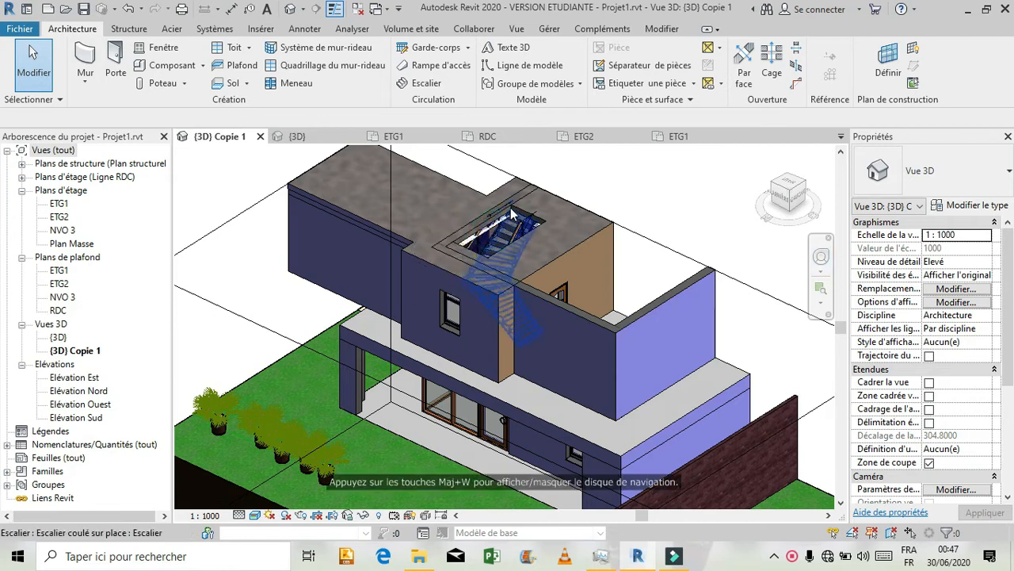
scroll(505, 214, "up", 5)
scroll(507, 212, "up", 3)
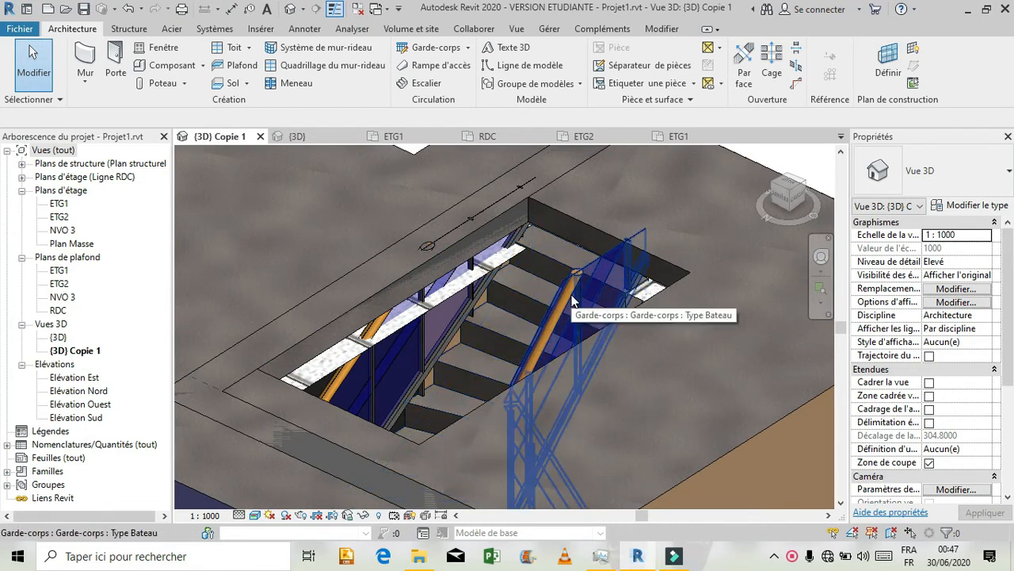
Select the new stair in 3D and move it horizontally about 0.2 toward the existing stair in the ETG1 plan.
left_click(525, 326)
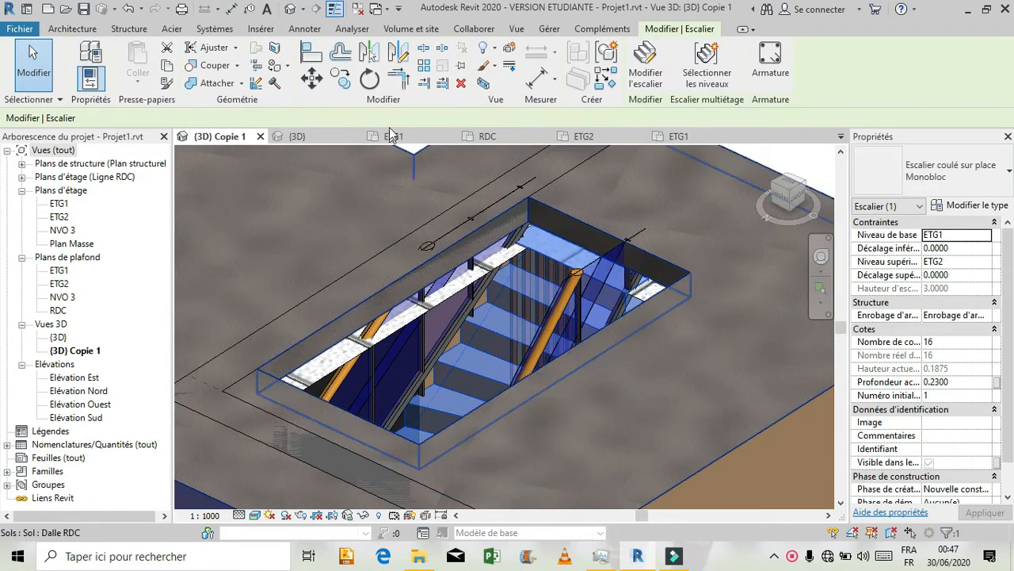
left_click(396, 137)
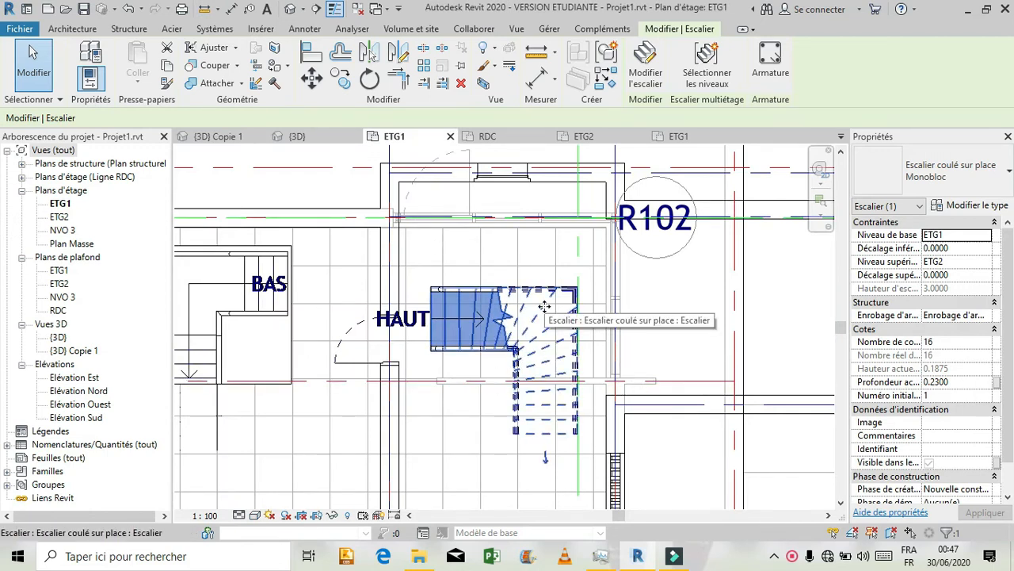
left_click(314, 77)
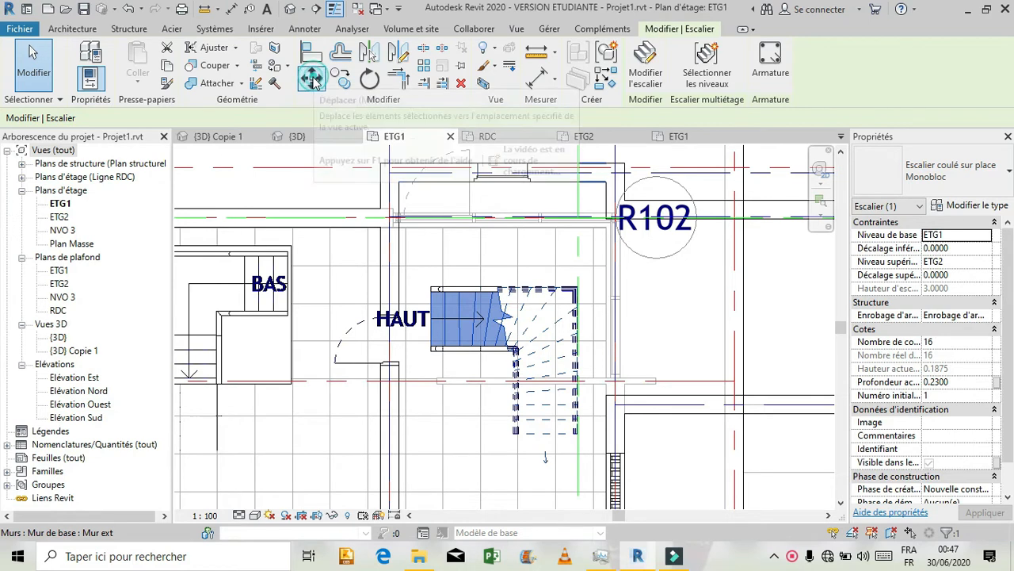
left_click(579, 434)
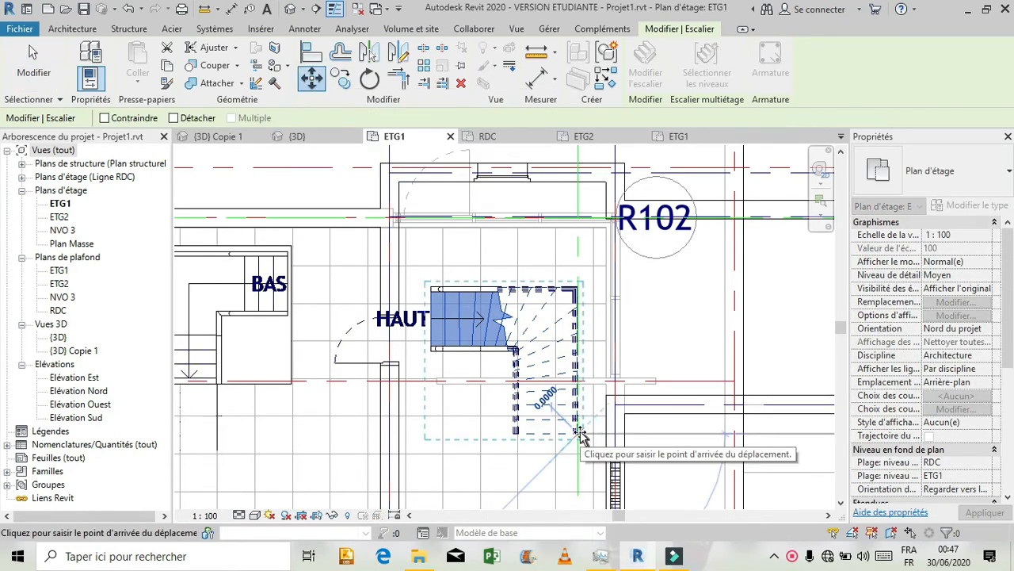
left_click(579, 434)
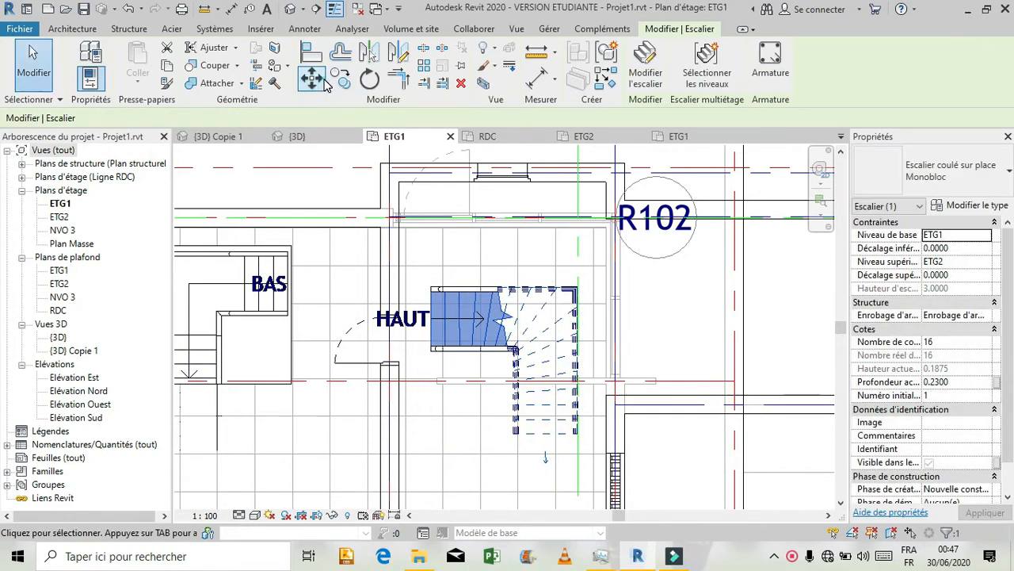
key("m")
key("v")
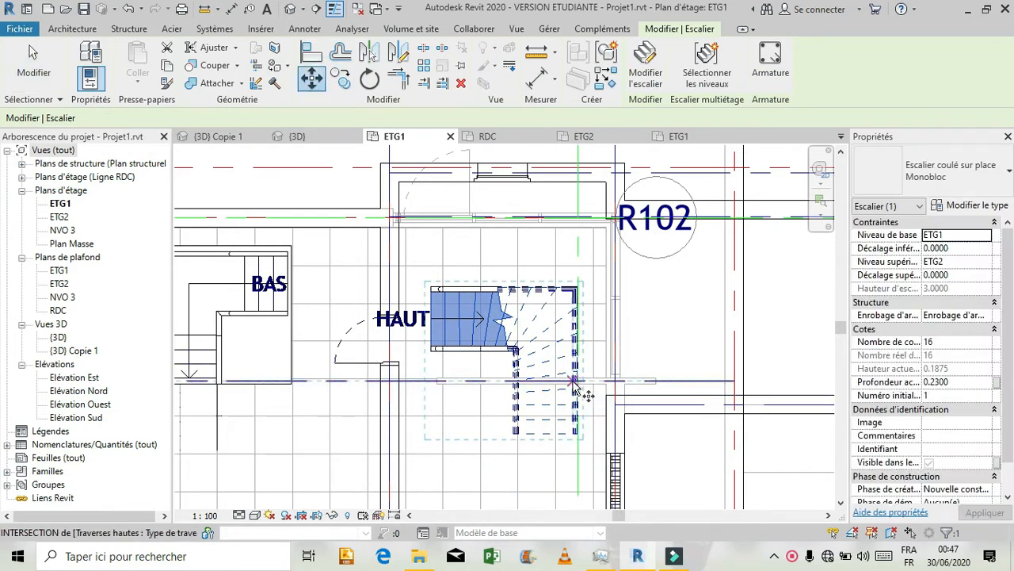
left_click(579, 385)
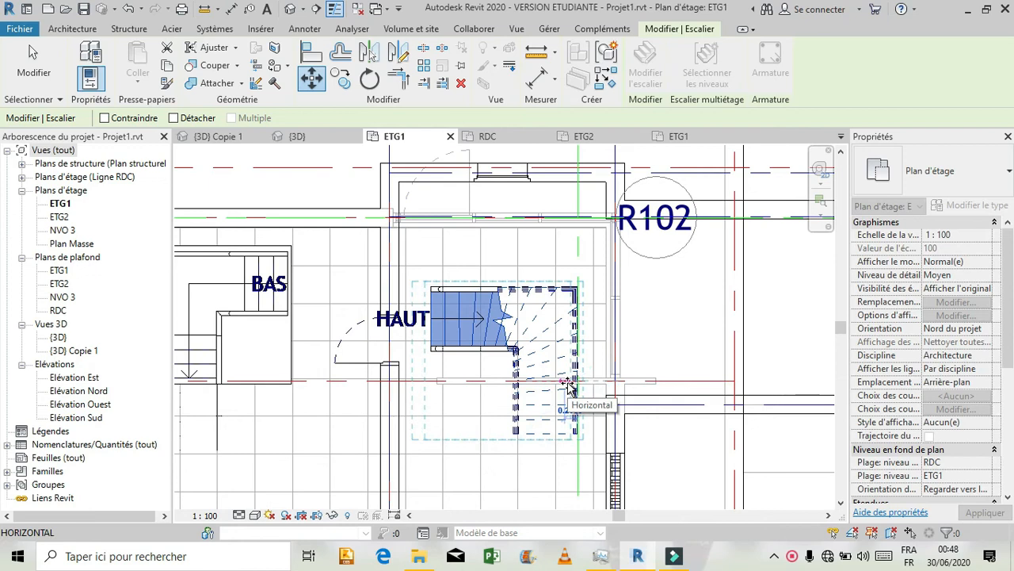
left_click(567, 383)
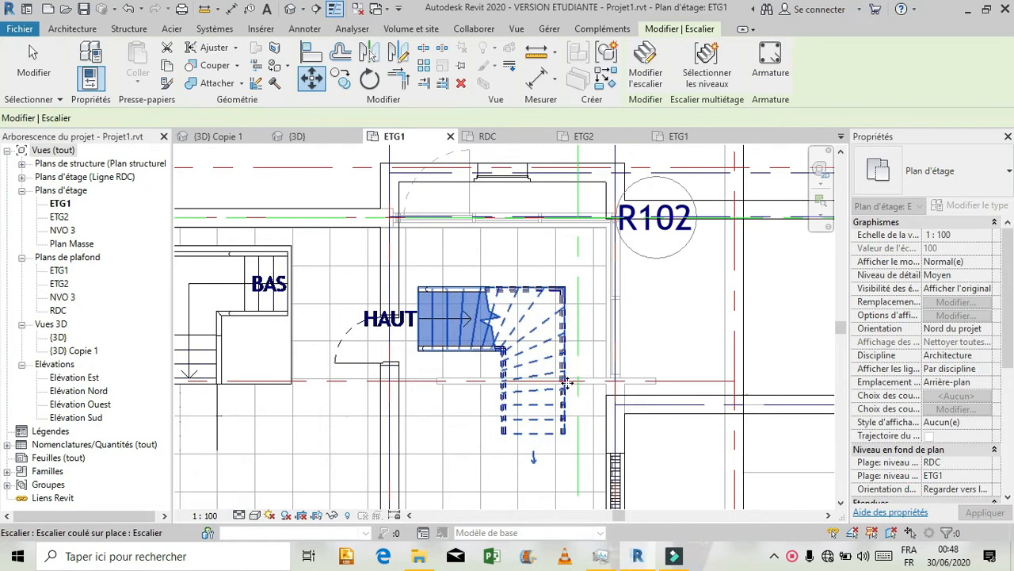
In the {3D} Copie 1 view, check the moved stair and its railings against the slab opening from several angles.
left_click(249, 138)
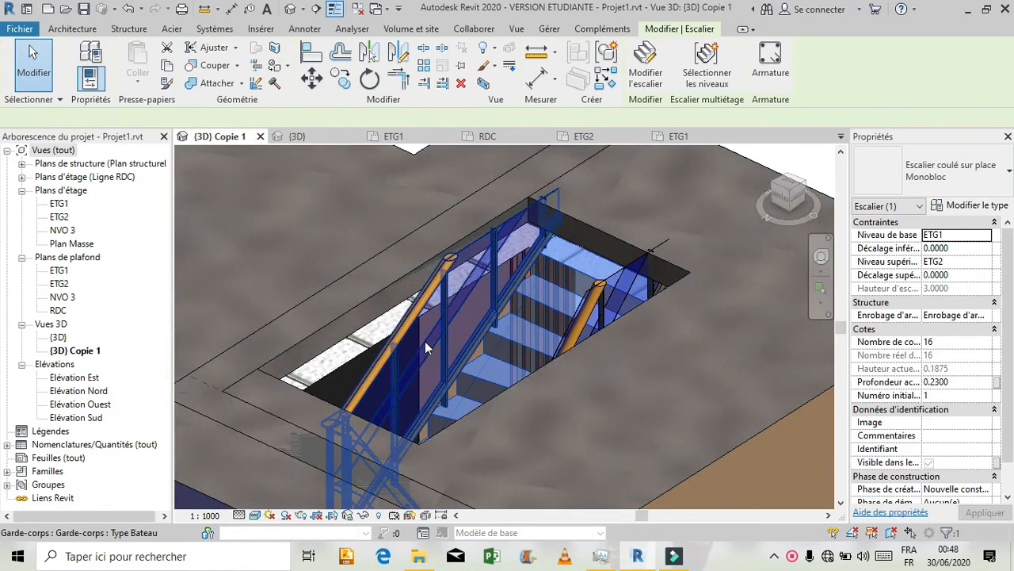
left_click(821, 256)
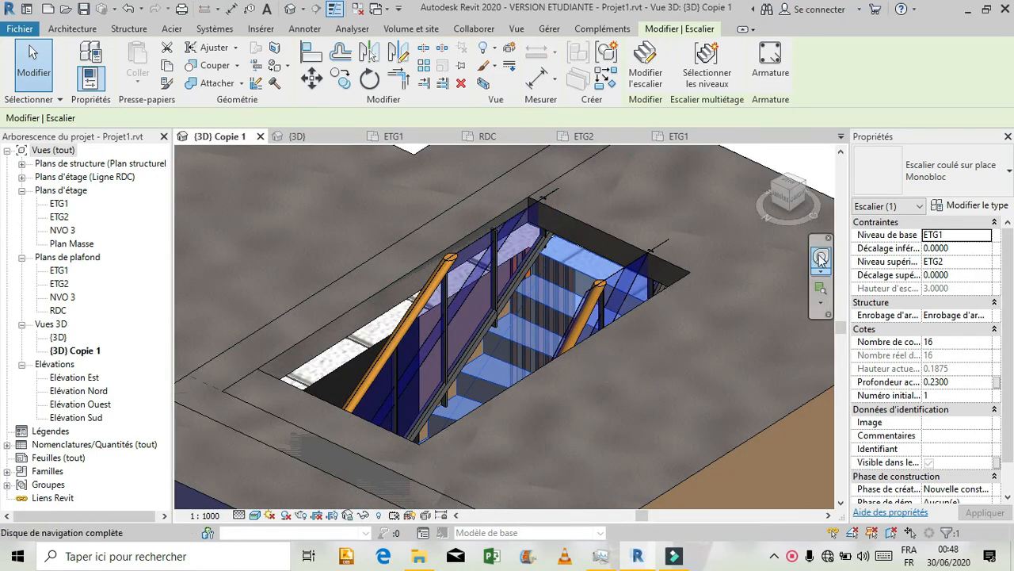
left_click_drag(602, 321, 680, 234)
left_click_drag(547, 325, 450, 311)
left_click_drag(491, 371, 432, 408)
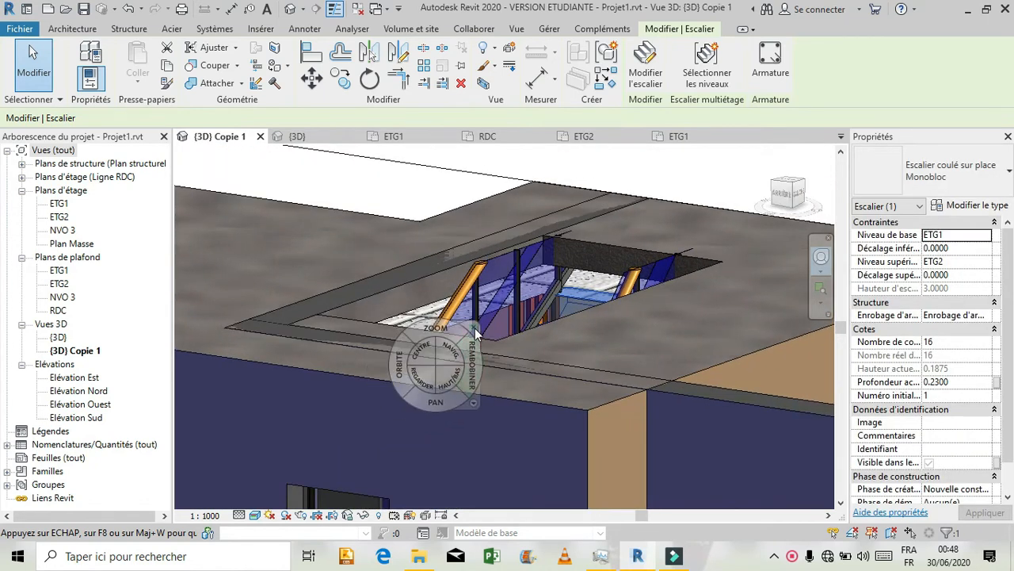
left_click(474, 327)
scroll(444, 348, "down", 6)
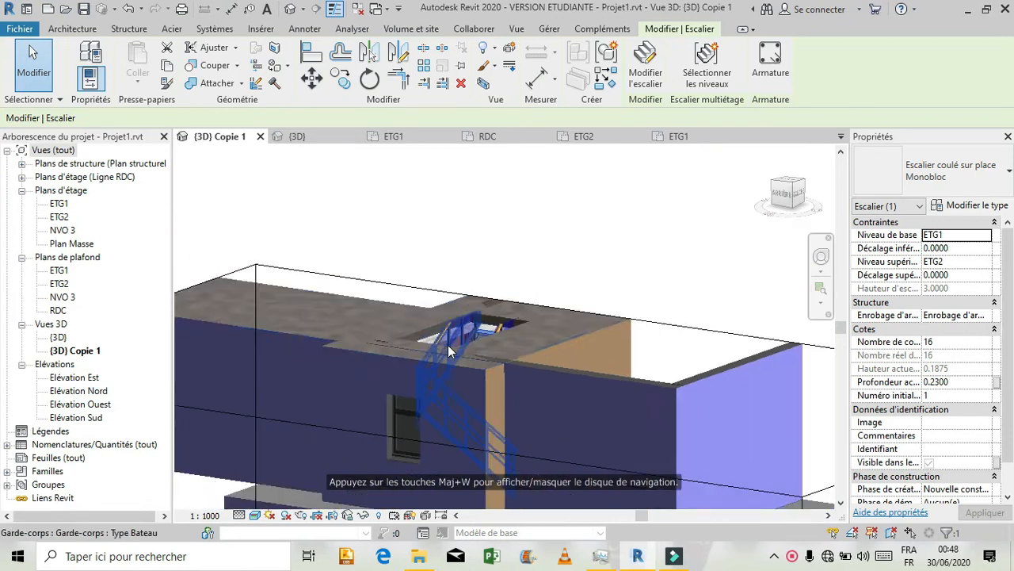
scroll(537, 326, "down", 3)
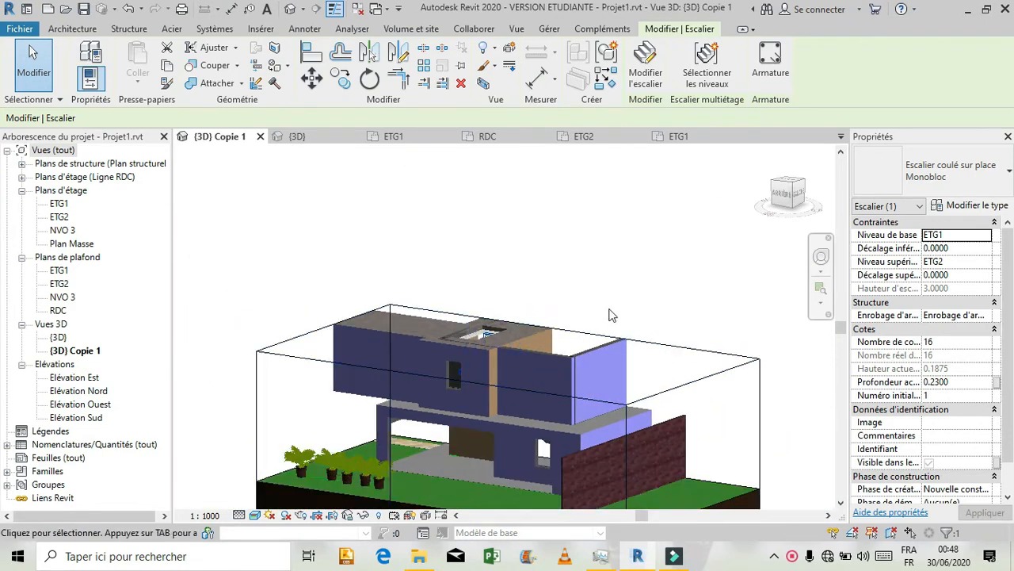
Raise the top of the {3D} Copie 1 section box to include the storey above the stair opening.
left_click(657, 342)
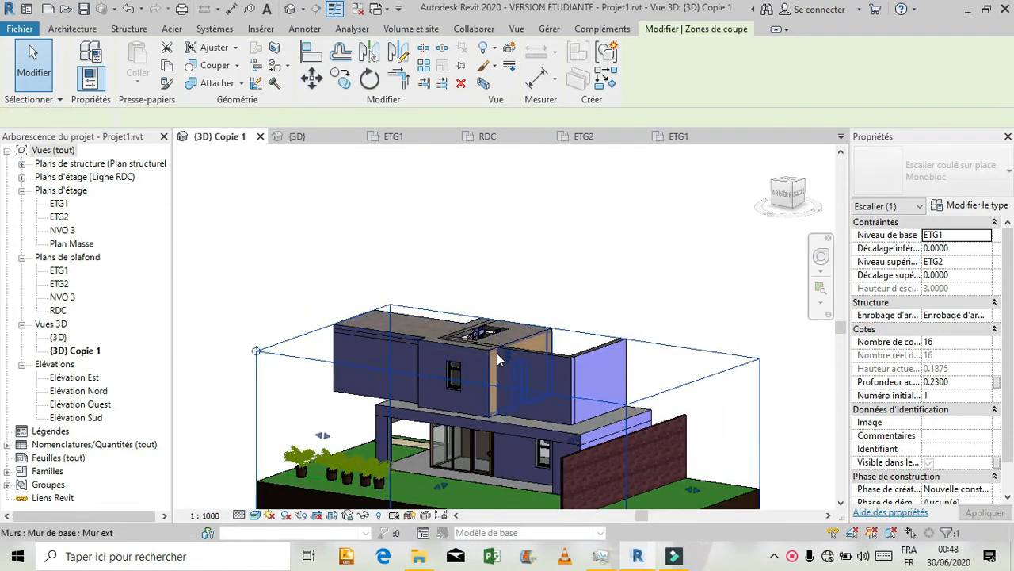
left_click_drag(504, 358, 516, 319)
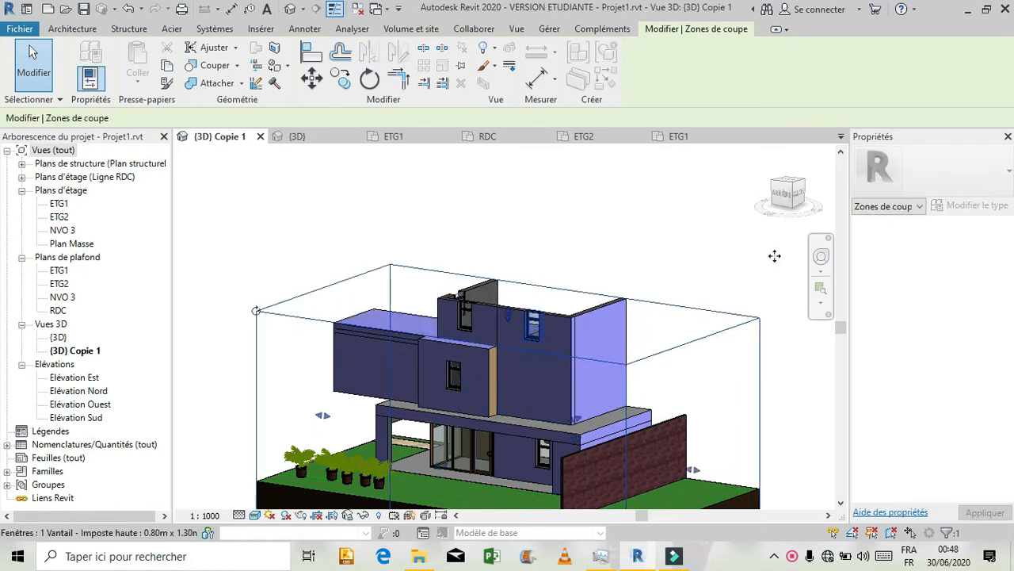
left_click(821, 256)
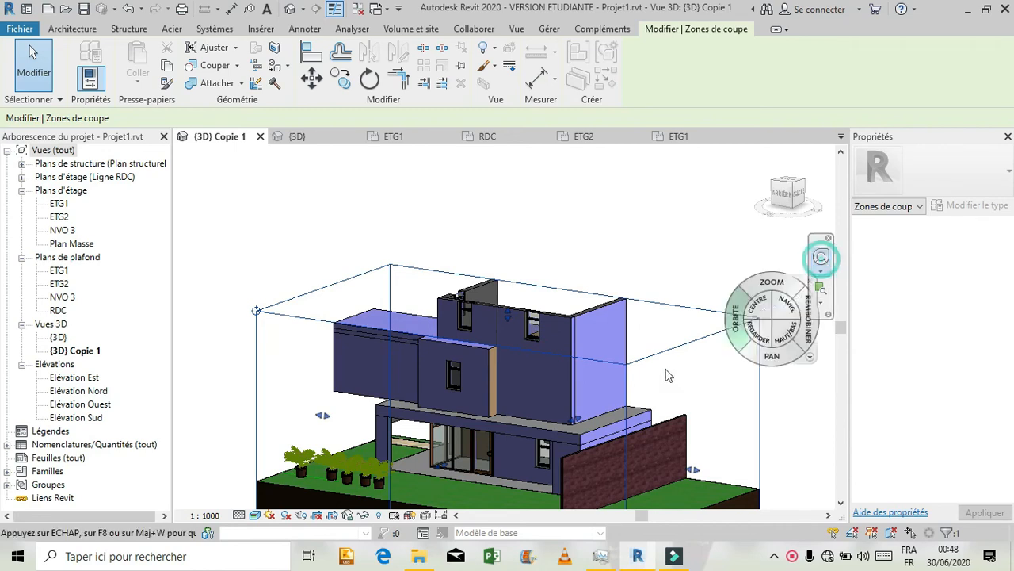
In the {3D} Copie 1 view, examine both stairs and the upper slab opening from several angles and distances.
left_click_drag(446, 415, 369, 414)
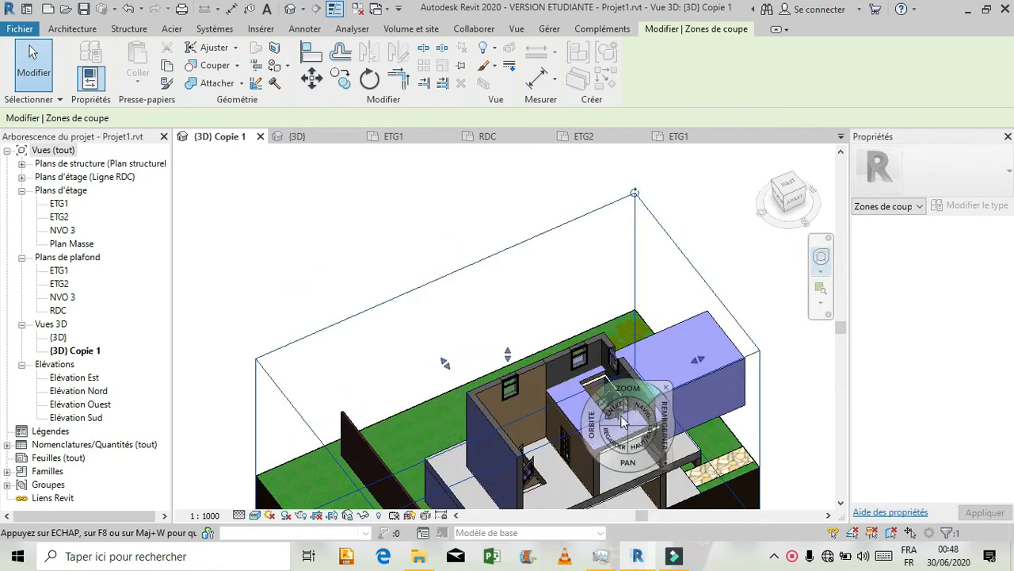
left_click_drag(629, 463, 579, 444)
left_click_drag(543, 264, 645, 285)
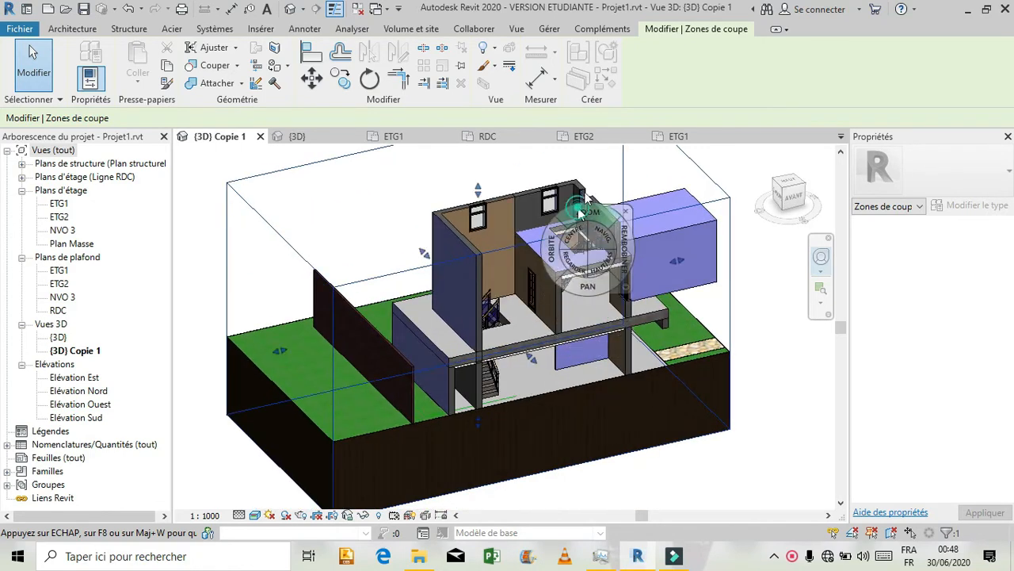
left_click(580, 210)
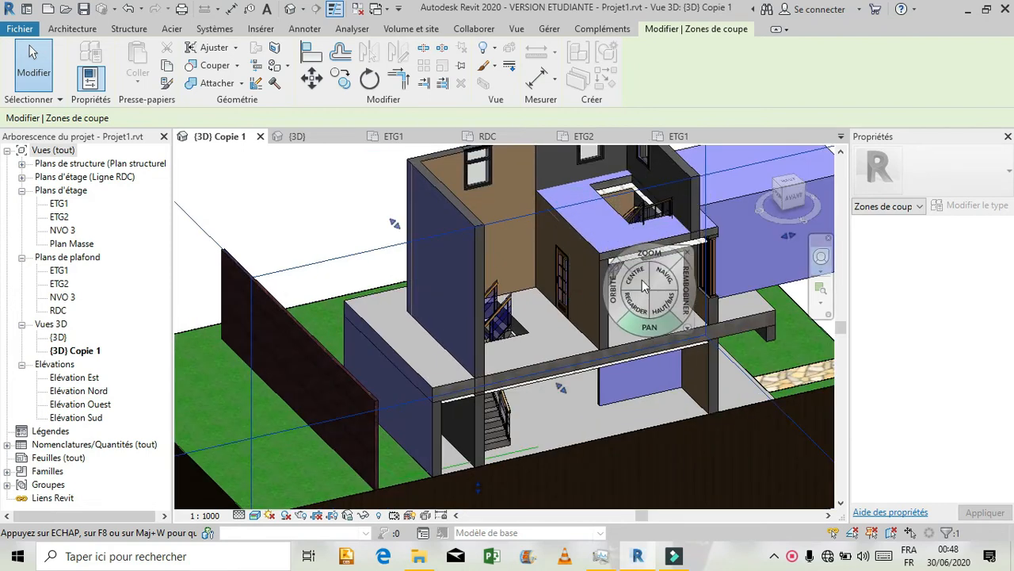
left_click(658, 219)
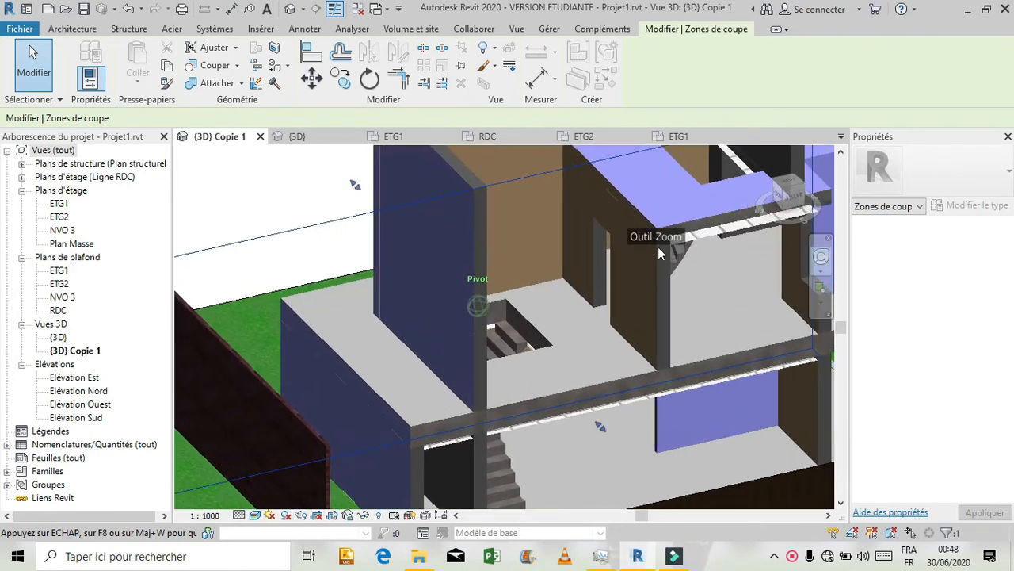
left_click_drag(666, 266, 514, 363)
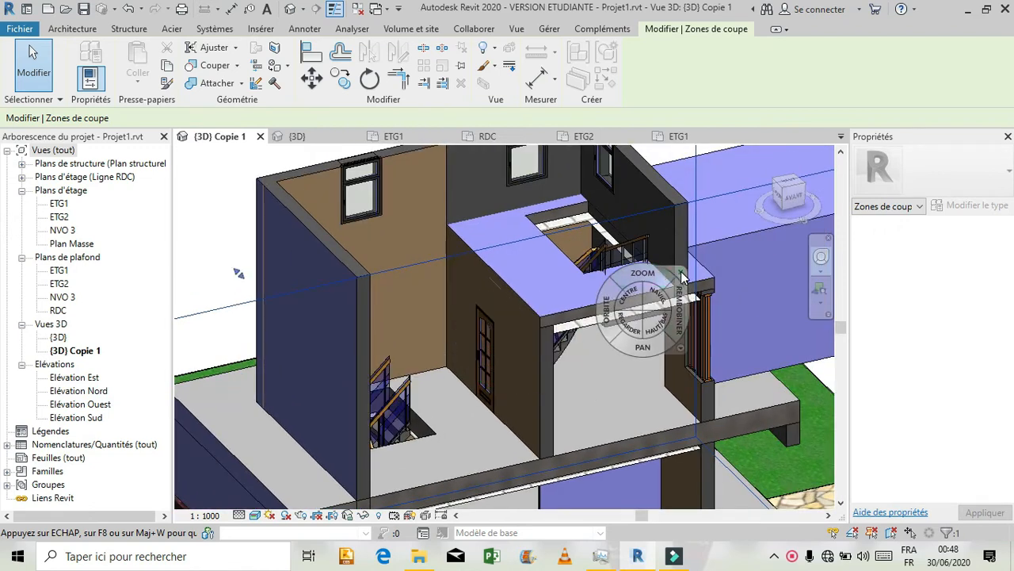
left_click(681, 274)
scroll(648, 263, "up", 3)
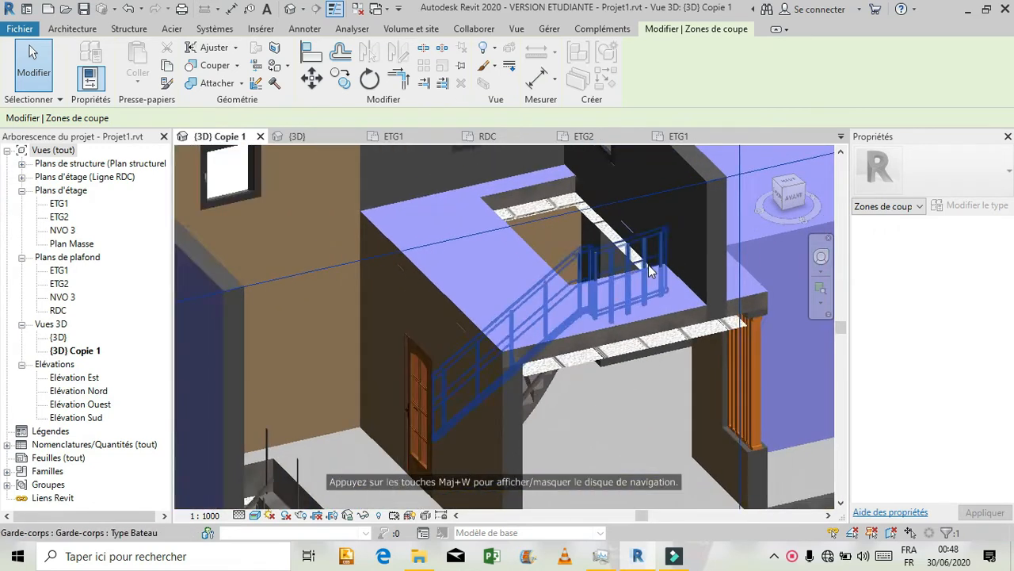
scroll(648, 265, "down", 3)
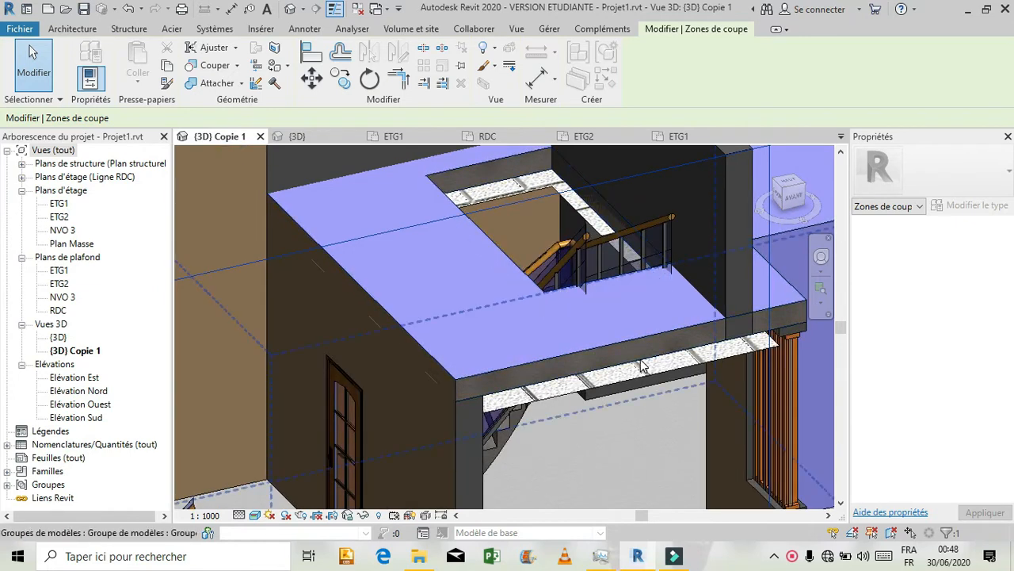
scroll(642, 364, "down", 8)
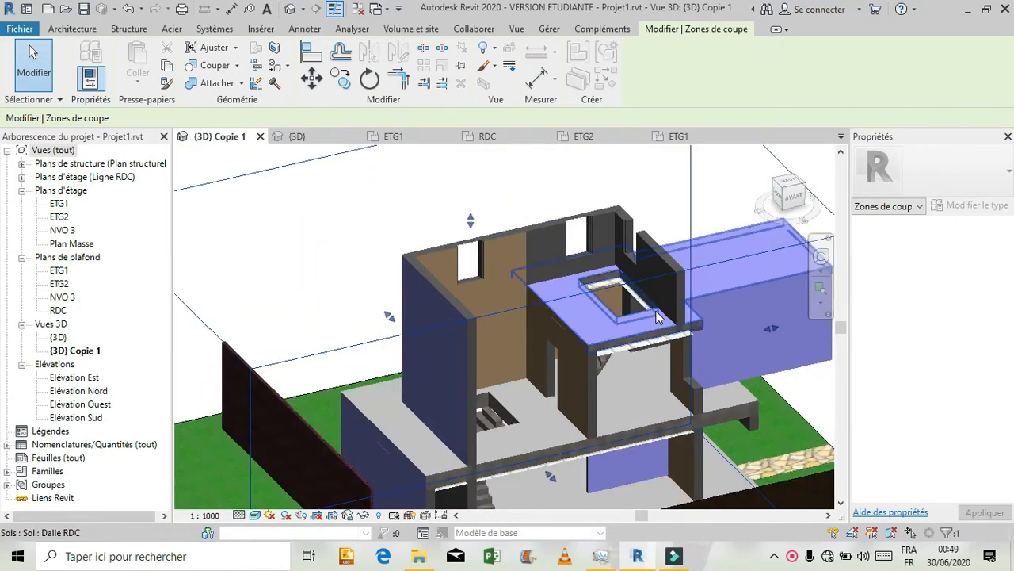
scroll(353, 229, "down", 5)
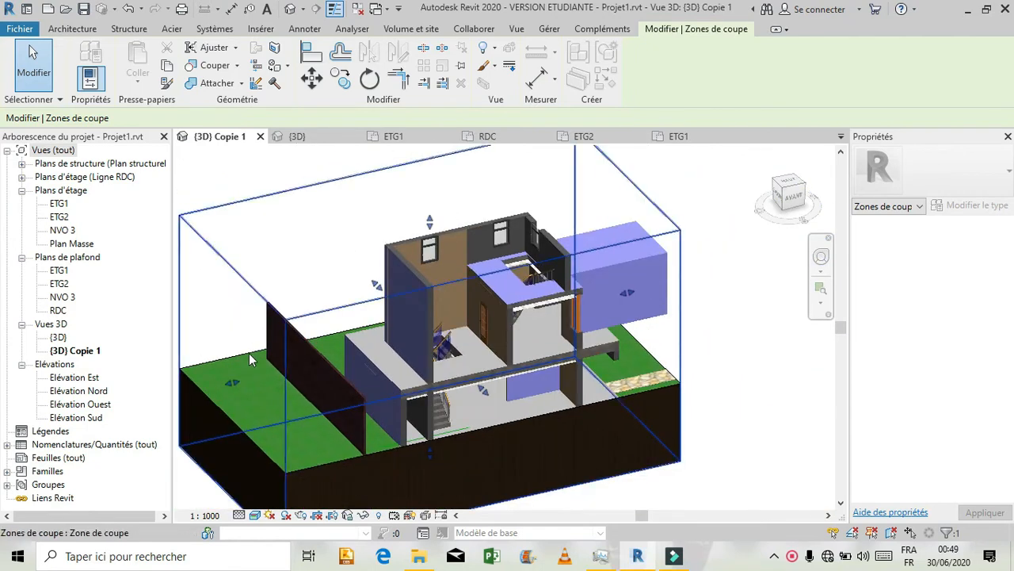
Pull the section box face from beyond the brick boundary wall in to the new stair, and inspect the stair's upper end in the Gauche view.
left_click_drag(232, 383, 478, 342)
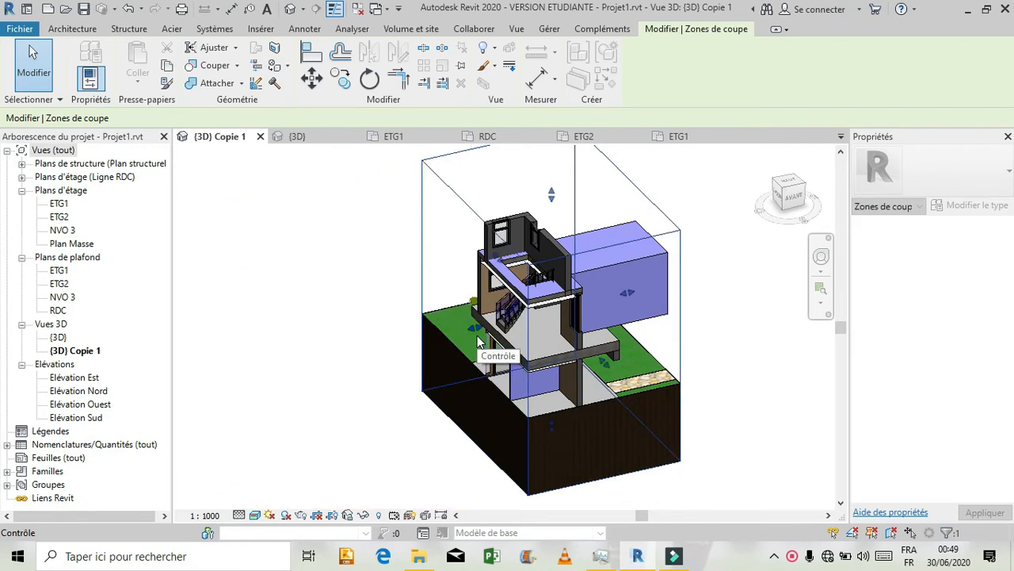
left_click(824, 256)
left_click_drag(605, 268, 678, 264)
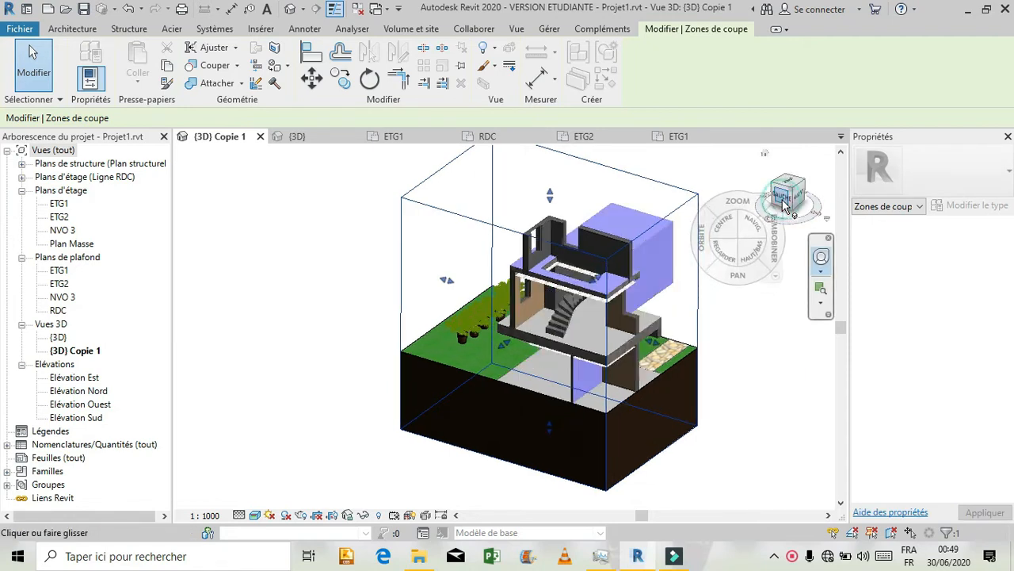
left_click(783, 204)
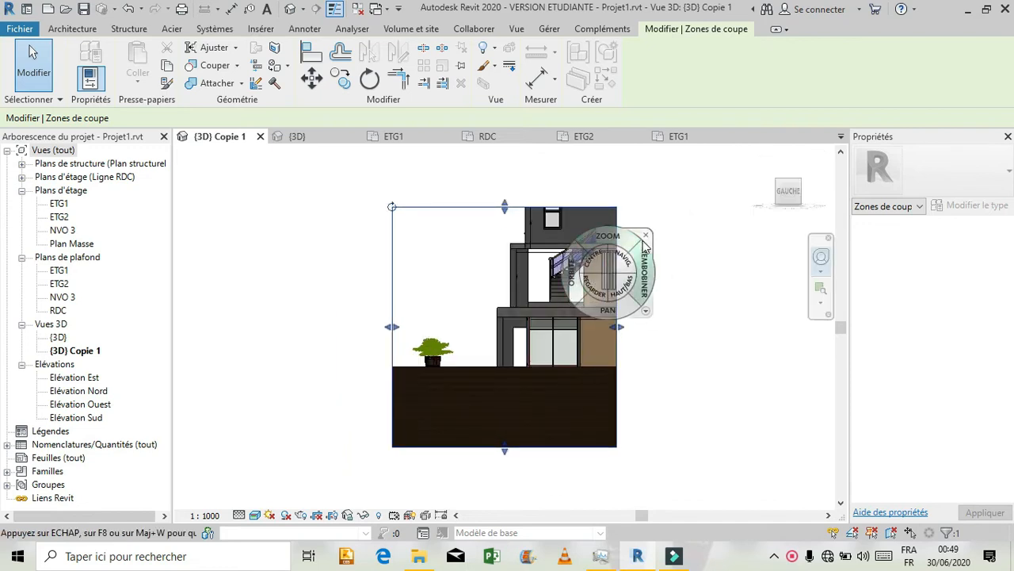
left_click(648, 238)
scroll(594, 238, "up", 5)
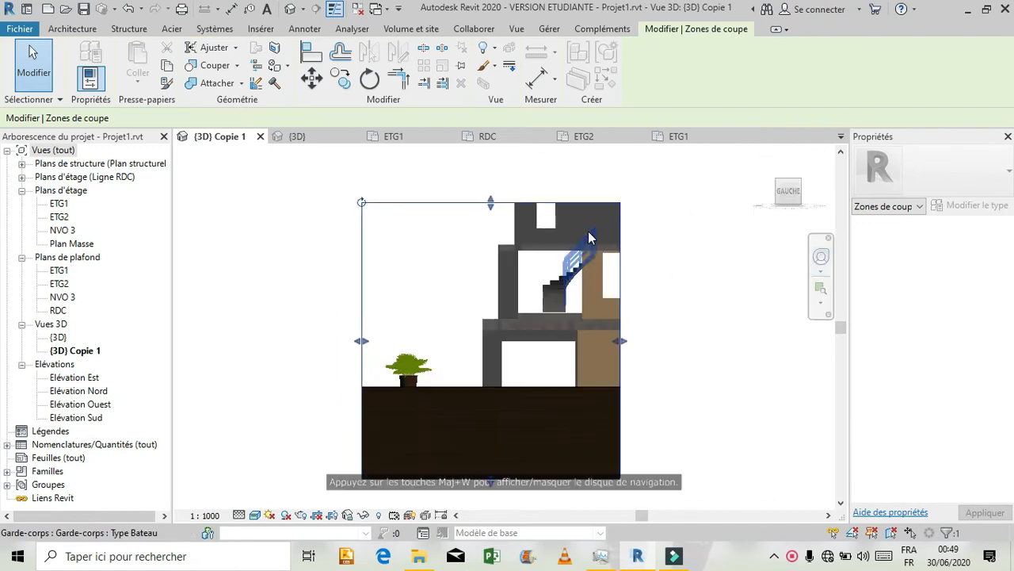
scroll(618, 282, "up", 4)
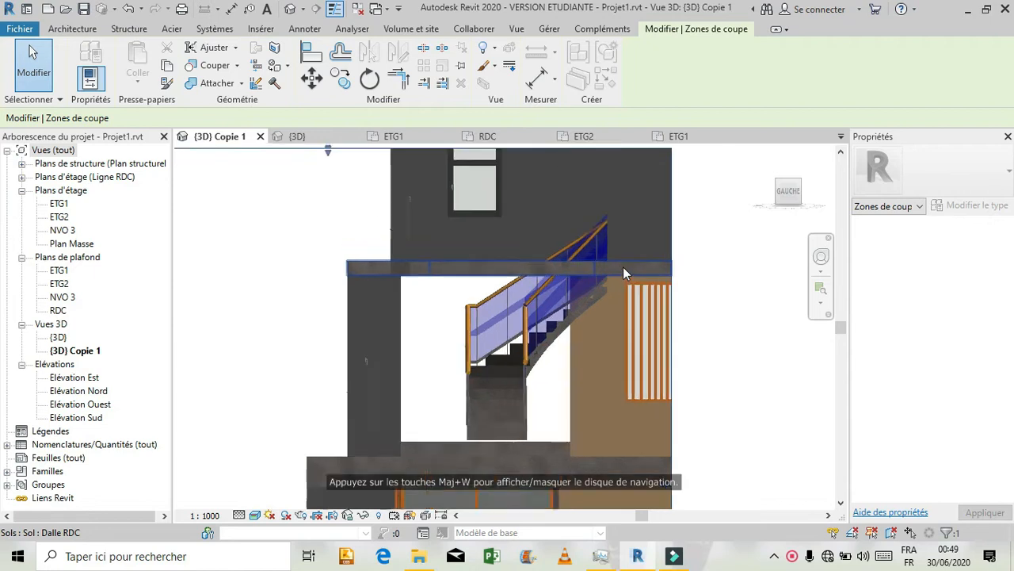
scroll(623, 267, "down", 2)
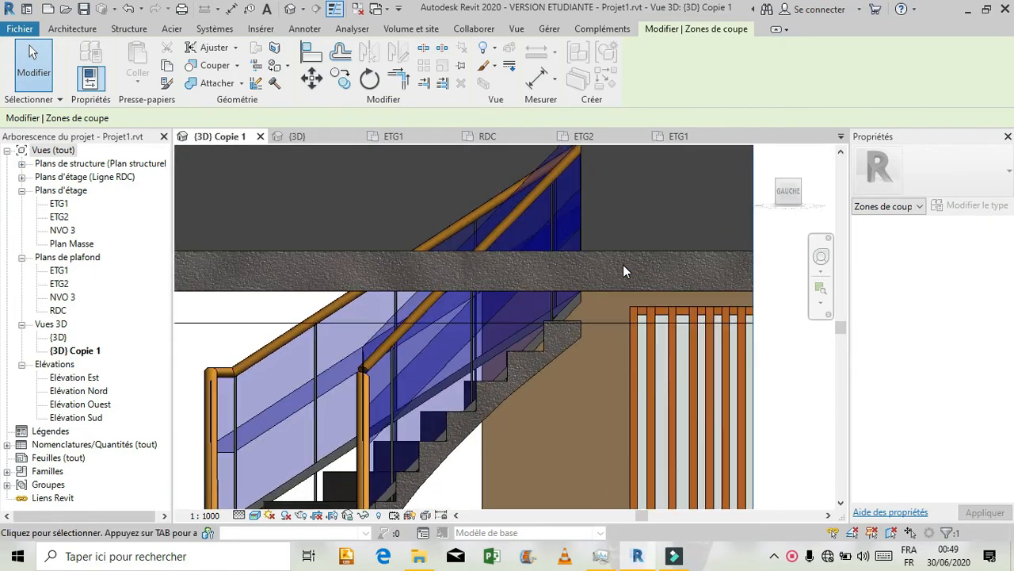
scroll(539, 303, "down", 2)
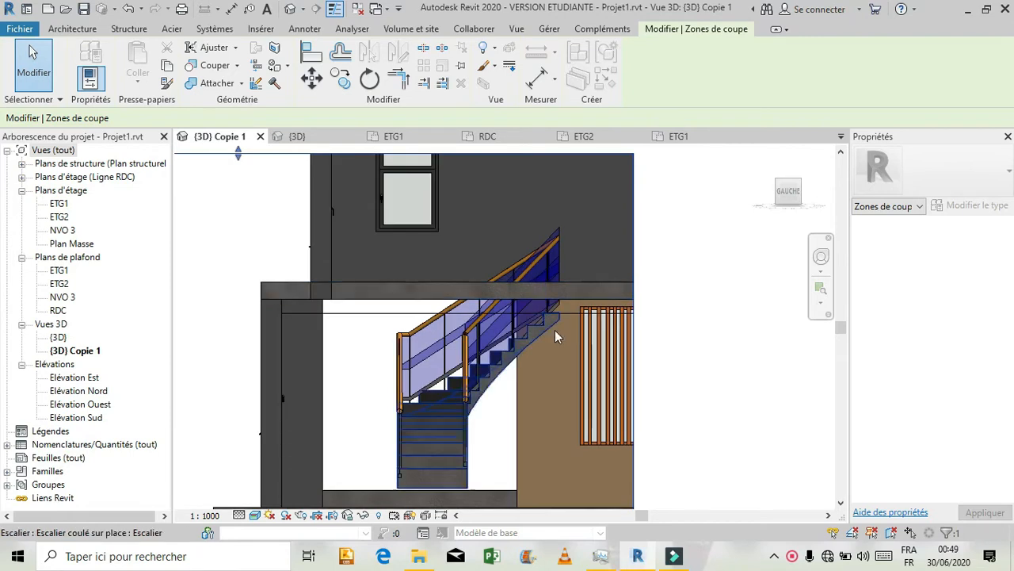
Edit the new stair by extending the upper end of its run to a maximum height of 3.1875, and finish the edit.
left_click(536, 339)
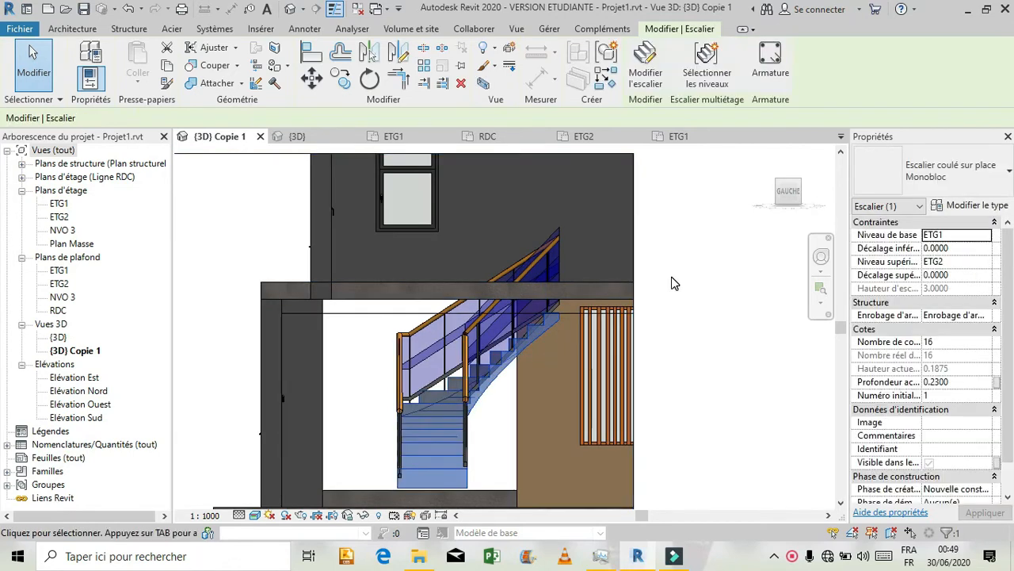
left_click(642, 60)
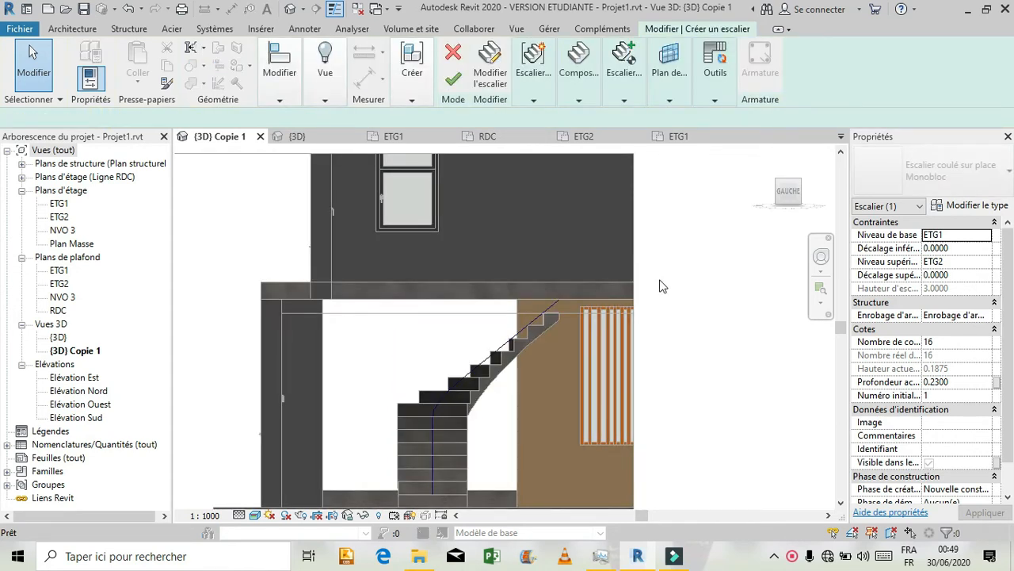
left_click(543, 332)
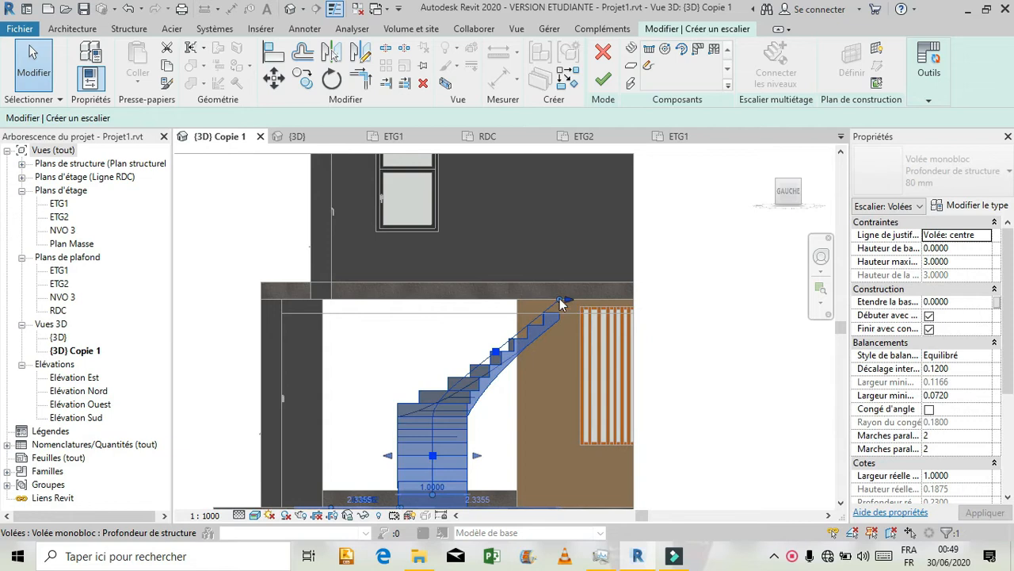
mouse_move(561, 304)
left_mouse_down()
mouse_move(589, 274)
mouse_move(576, 299)
left_mouse_up()
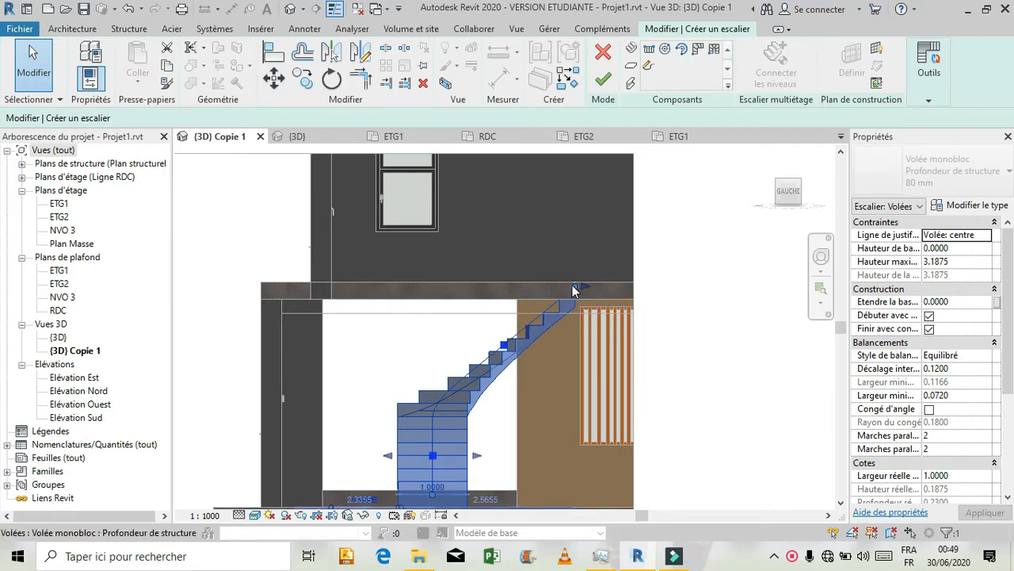
left_click(820, 257)
left_click_drag(643, 300, 667, 313)
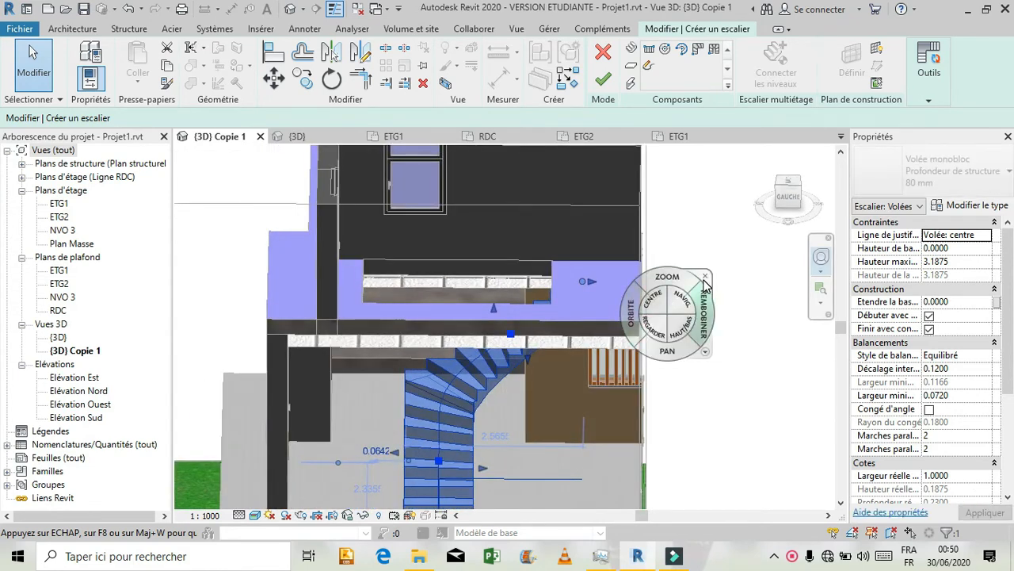
left_click(705, 276)
left_click(604, 76)
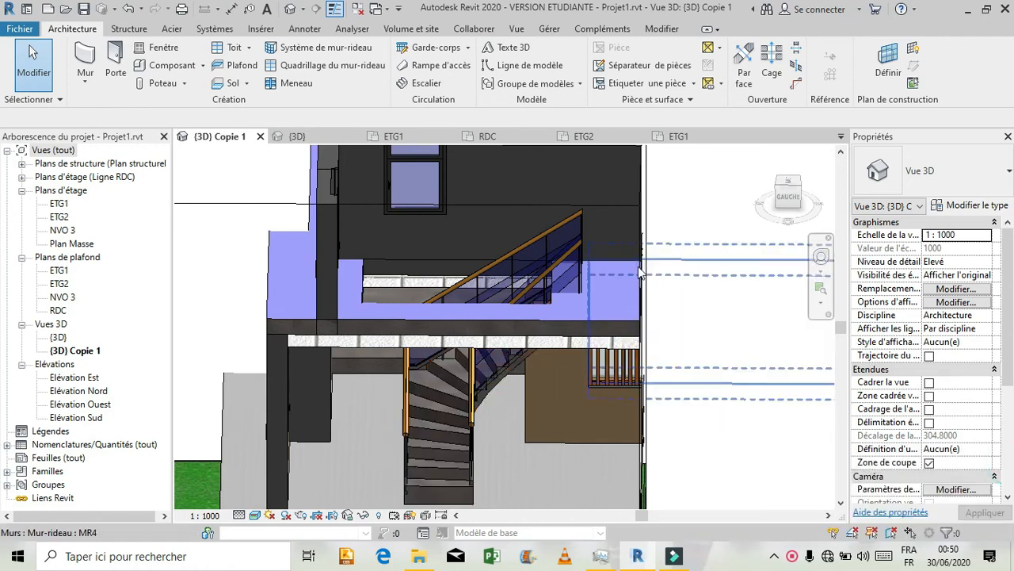
Undo the extension of the new stair's run.
left_click(127, 9)
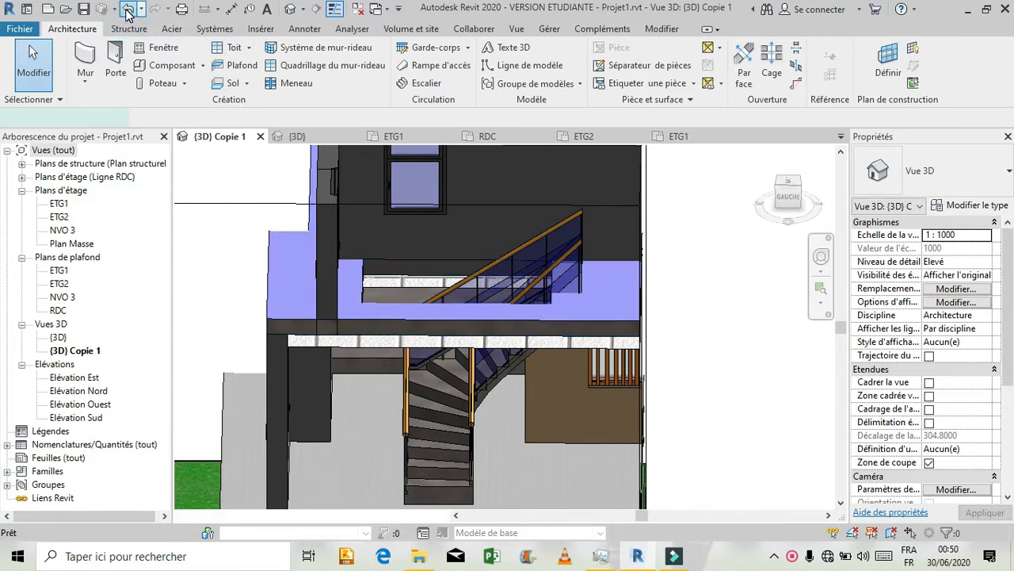
left_click(126, 9)
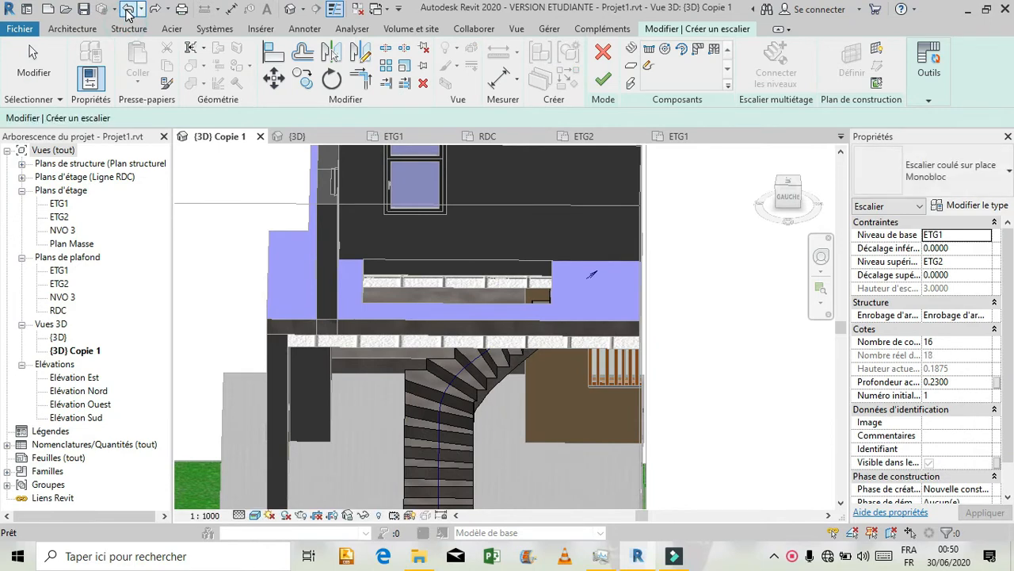
left_click(127, 10)
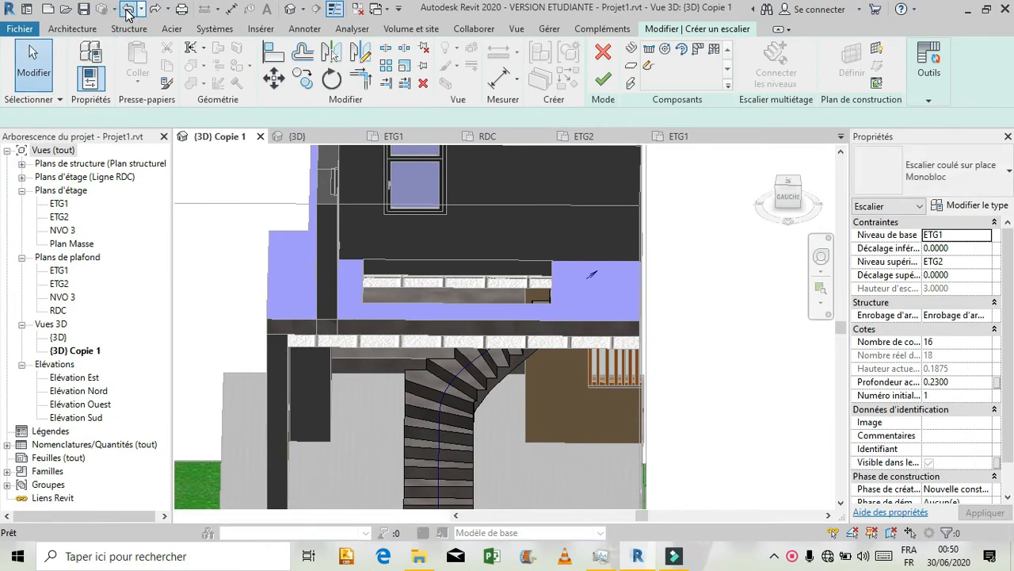
left_click(129, 12)
left_click(128, 13)
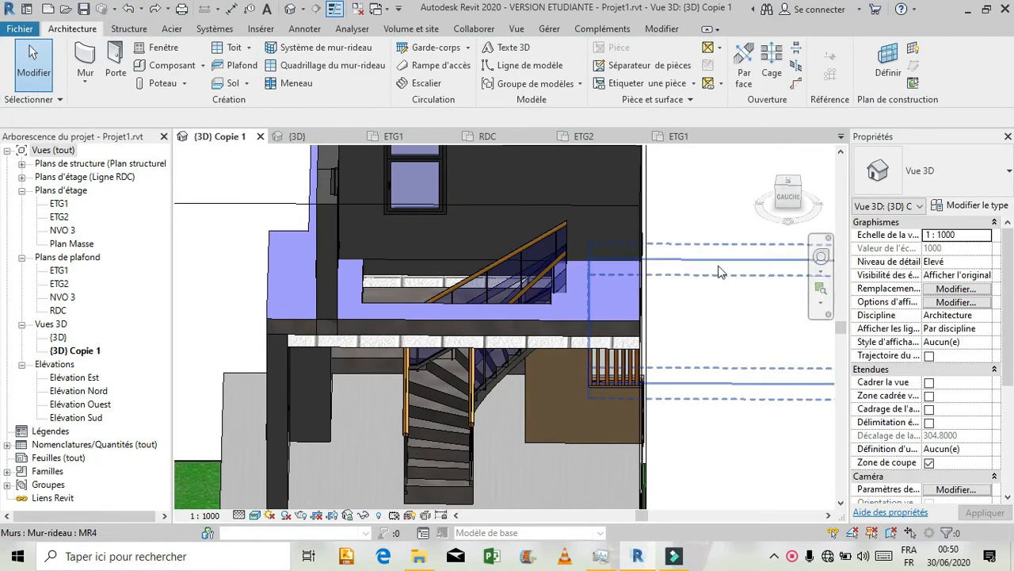
Set the desired number of risers of the new stair between ETG1 and ETG2 to 18 and accept the change.
left_click(822, 256)
left_click_drag(611, 294, 669, 310)
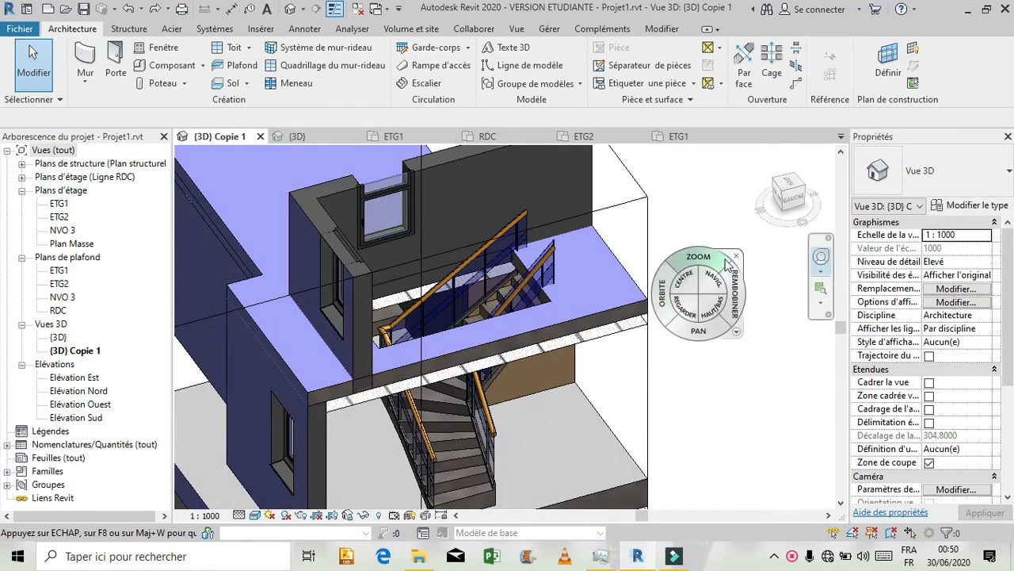
left_click_drag(733, 270, 717, 329)
left_click_drag(652, 337, 745, 348)
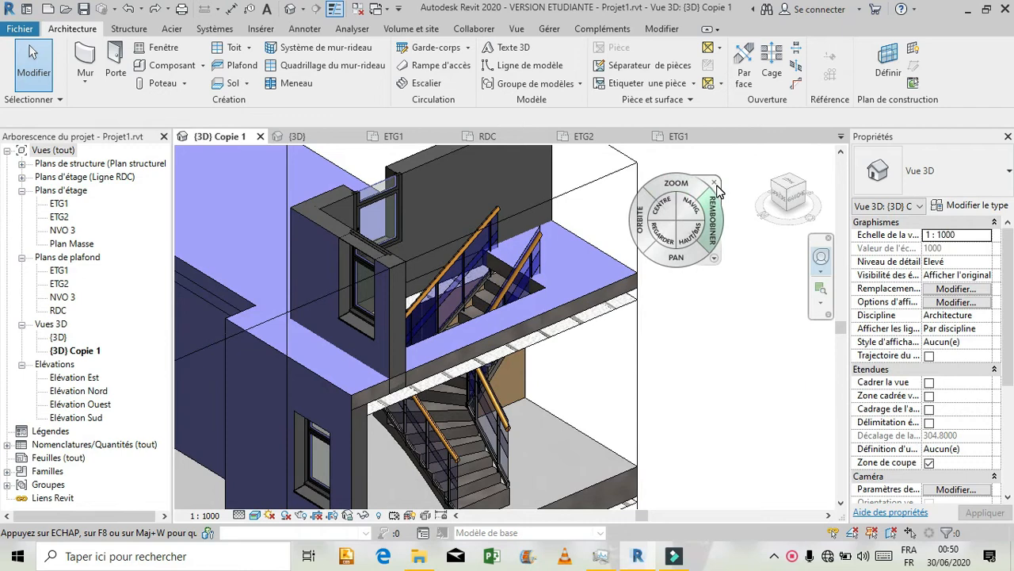
left_click(715, 184)
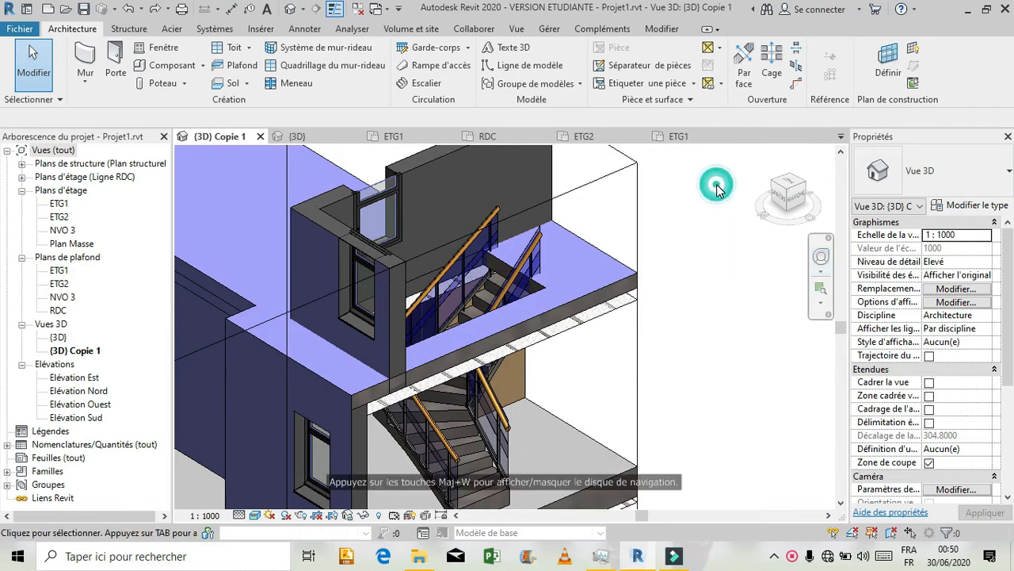
left_click(477, 463)
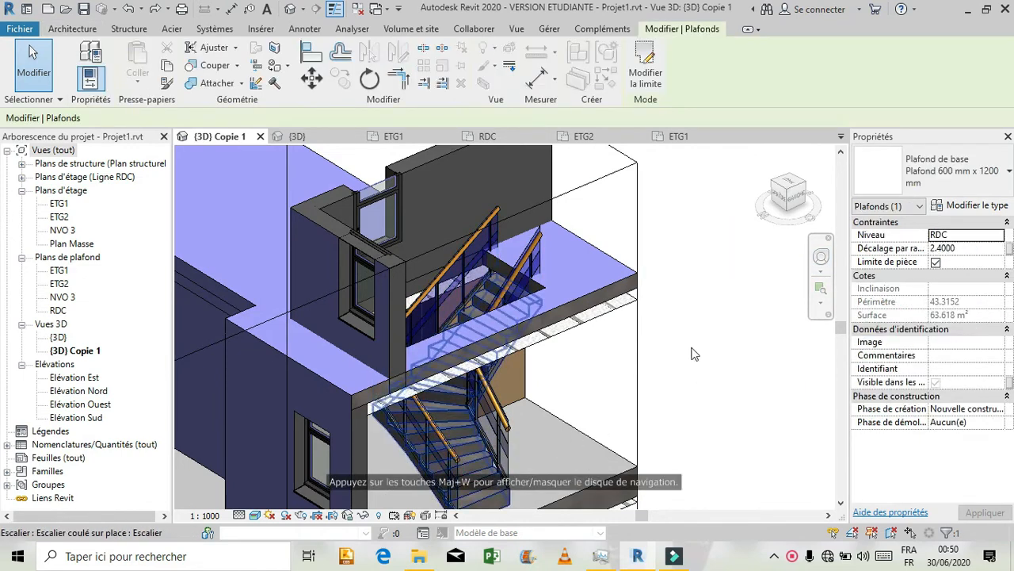
left_click(754, 304)
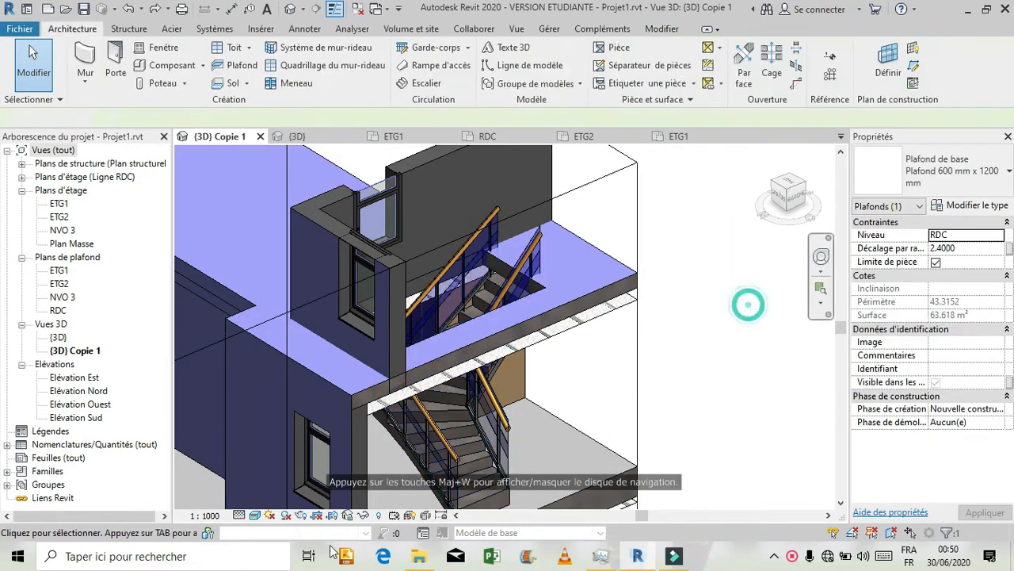
left_click(448, 435)
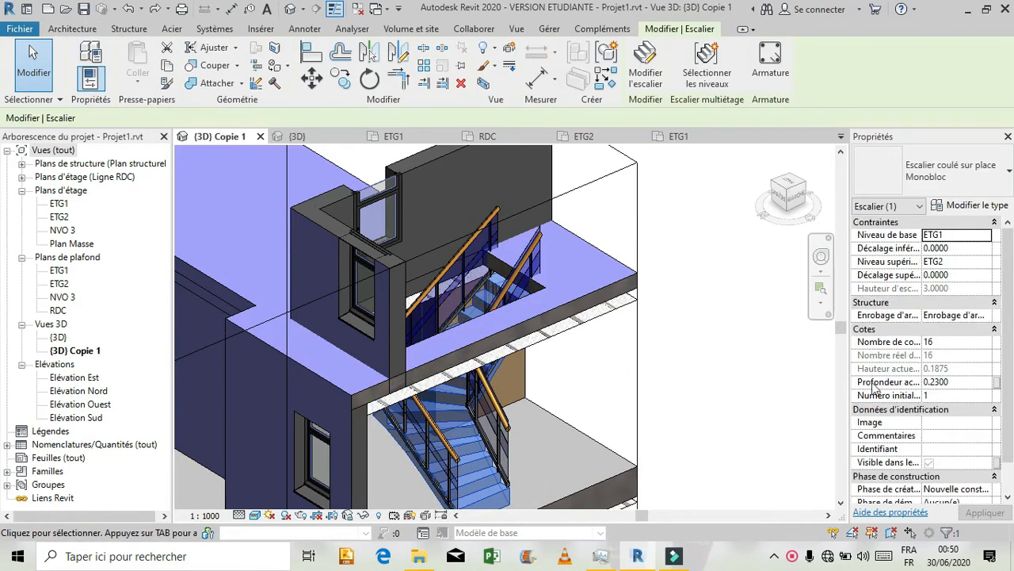
left_click(959, 342)
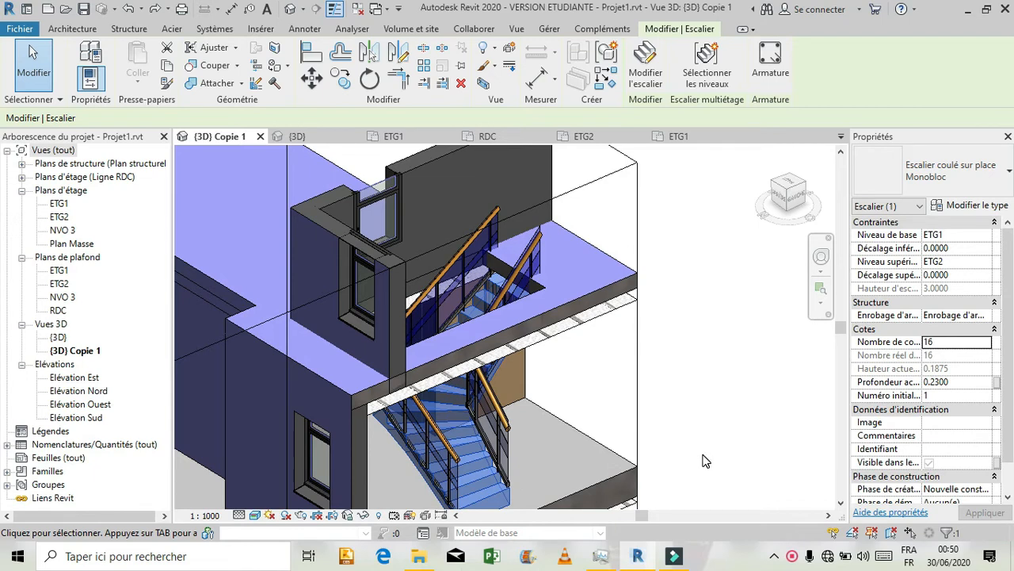
left_click(973, 344)
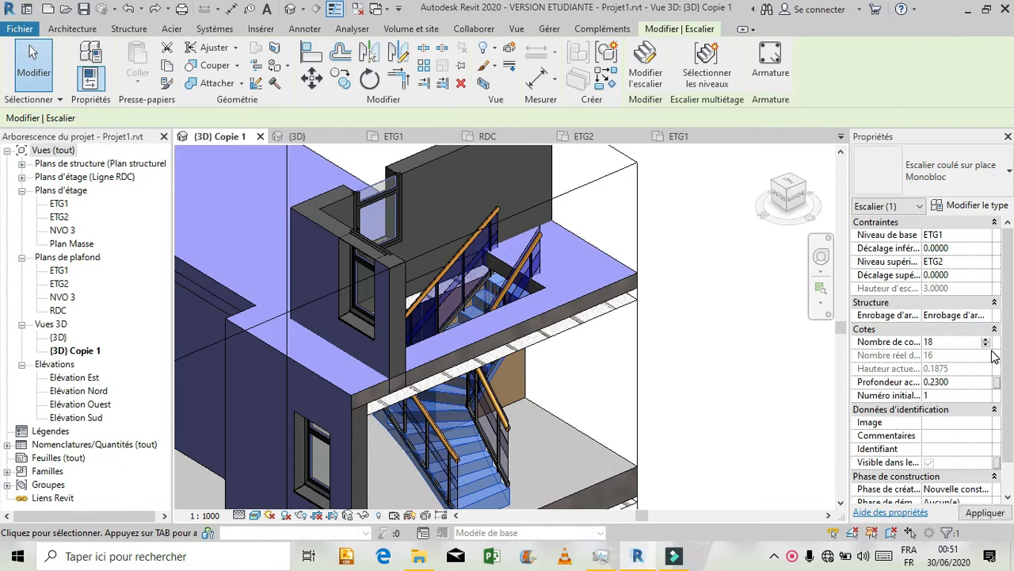
left_click(985, 512)
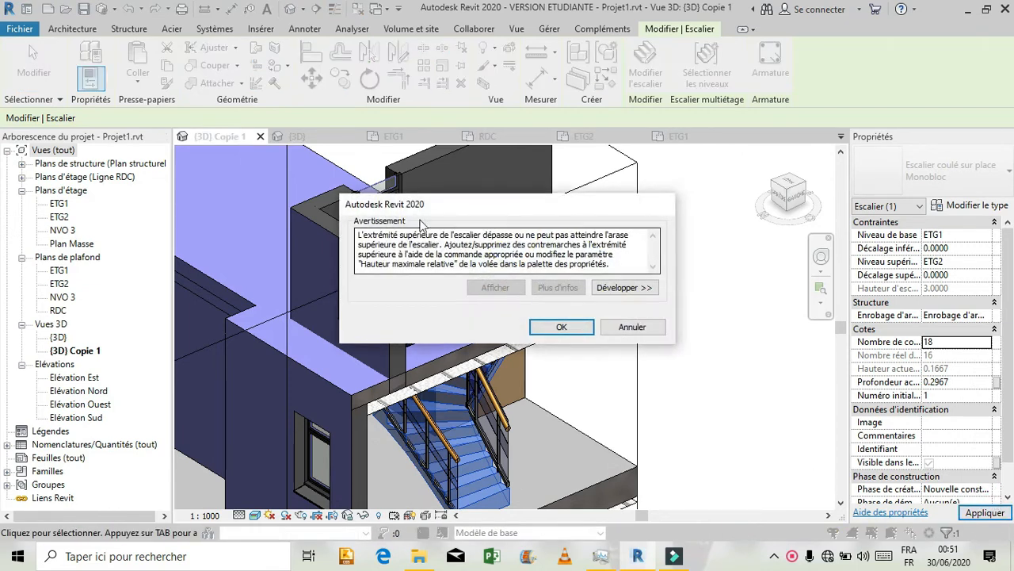
left_click(562, 326)
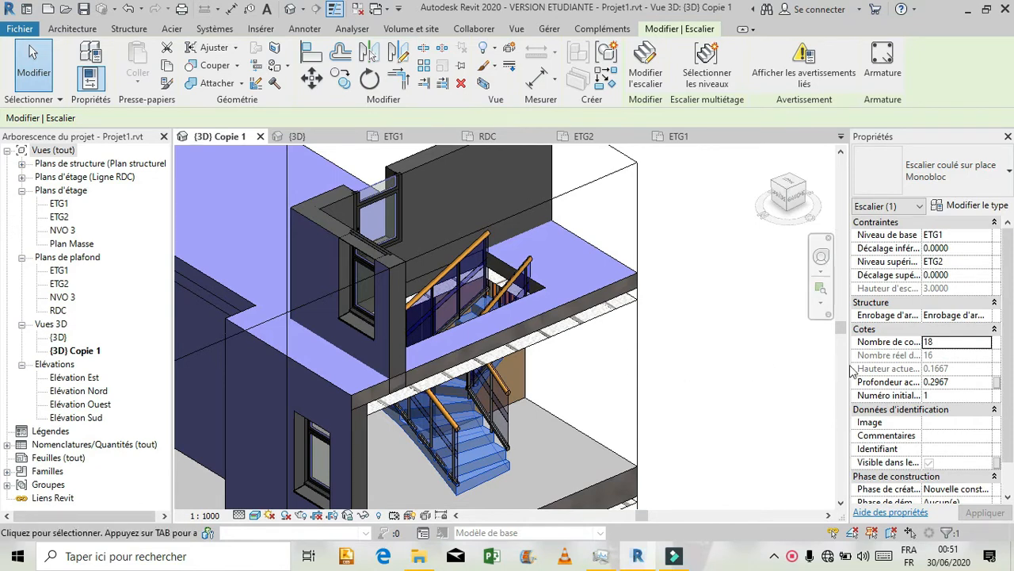
Set the stair's desired number of risers to 15 and accept the change.
left_click(972, 345)
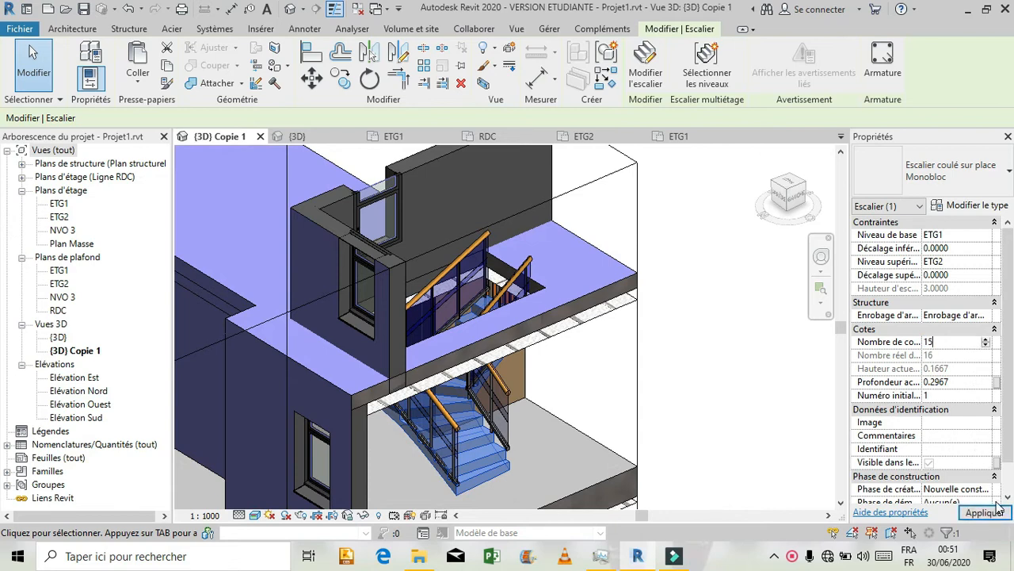
left_click(986, 513)
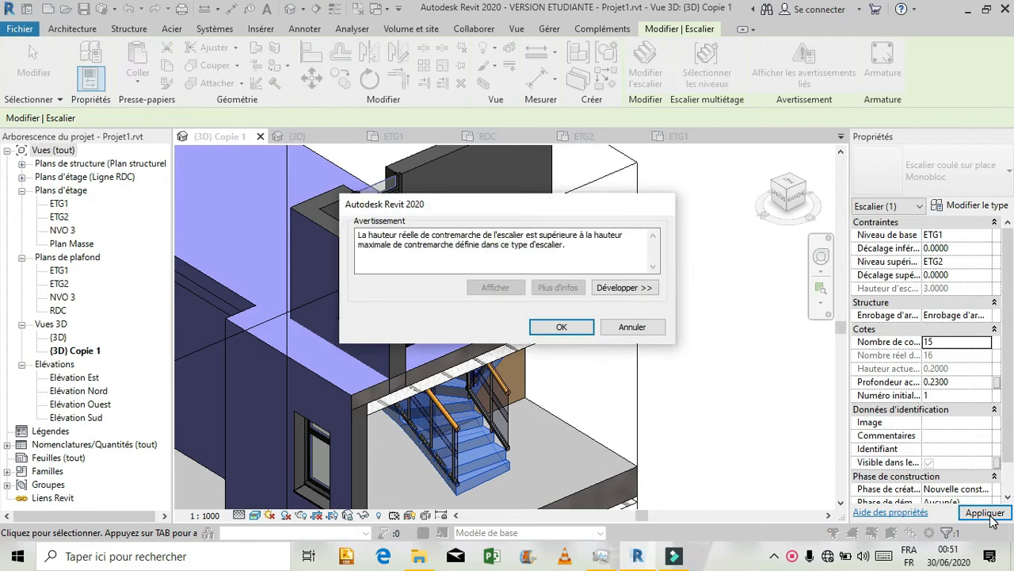
left_click(560, 328)
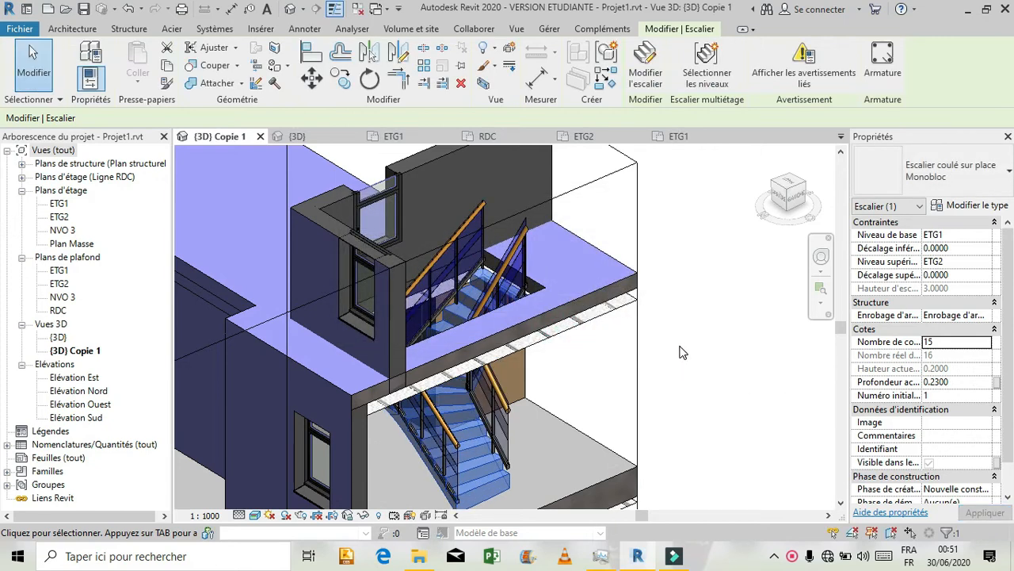
Examine the stair's upper end against the upper slab opening up close, in the angled 3D view and in the Gauche view.
scroll(538, 273, "up", 3)
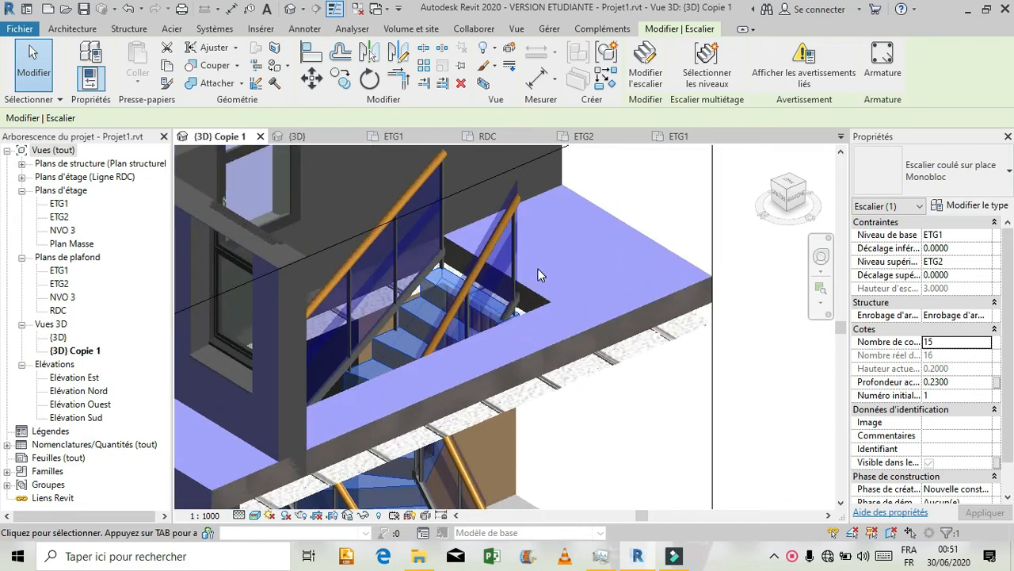
scroll(538, 269, "up", 3)
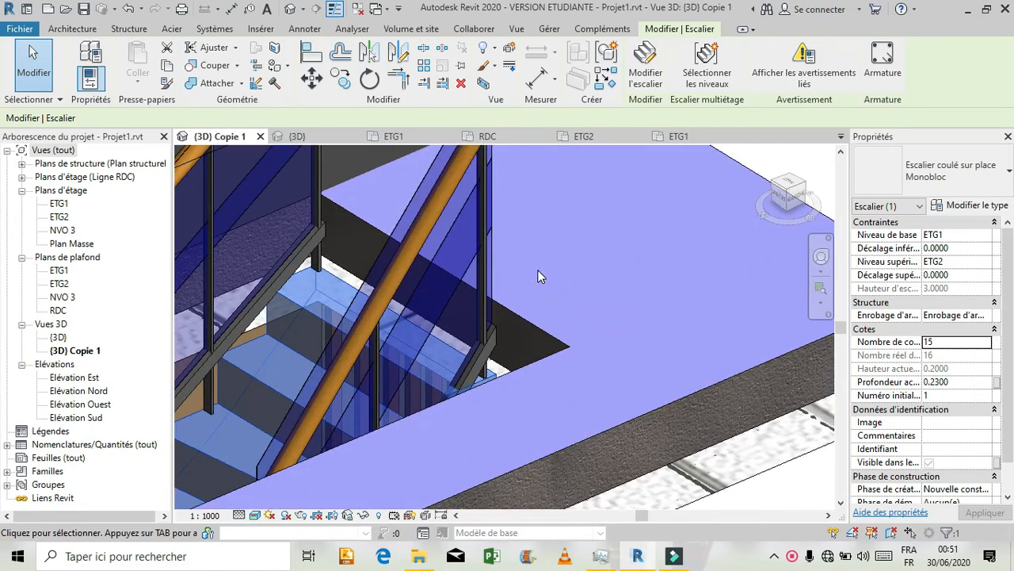
scroll(538, 275, "down", 5)
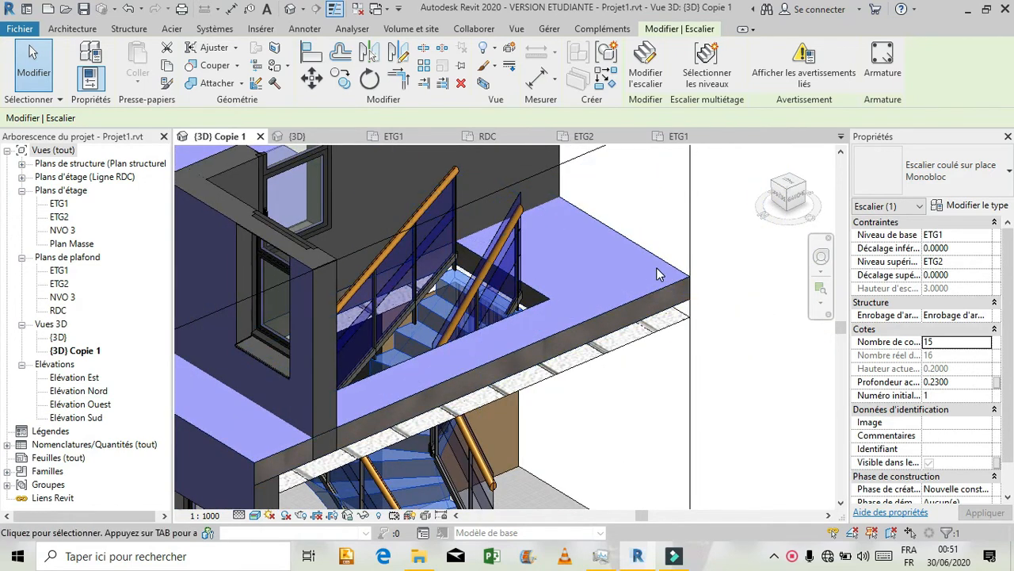
scroll(632, 255, "down", 3)
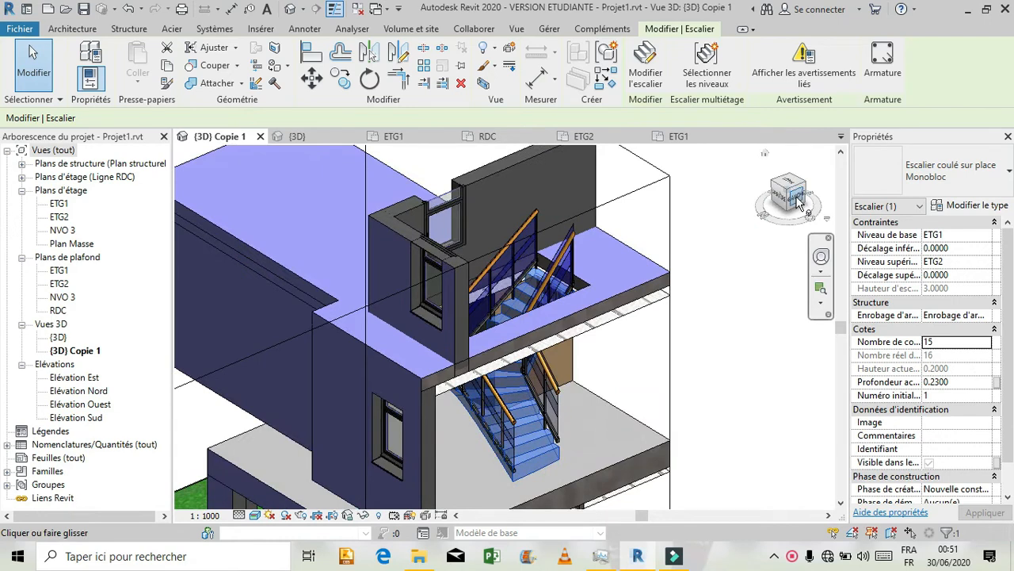
left_click(799, 202)
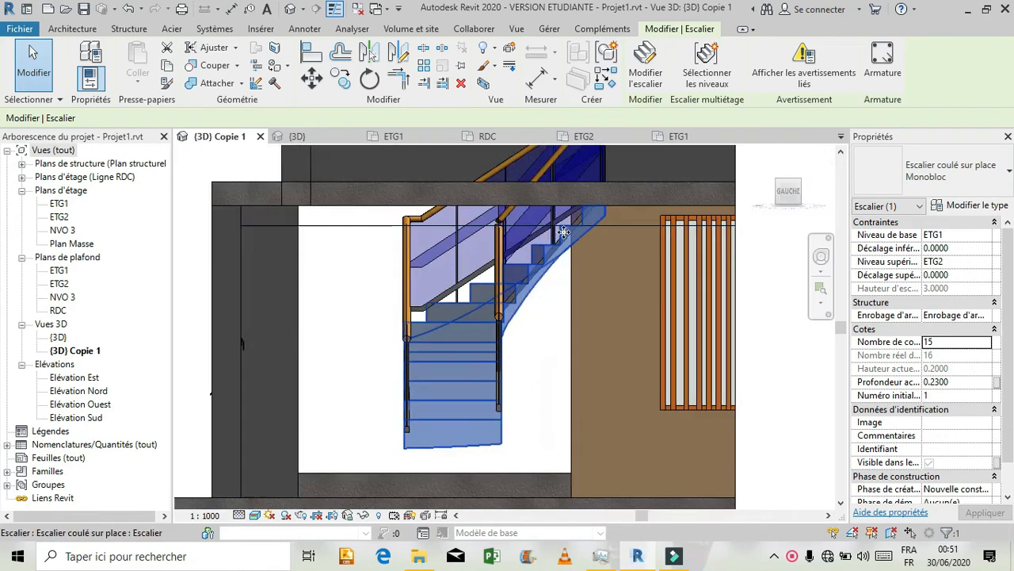
scroll(519, 359, "down", 5)
scroll(563, 270, "up", 4)
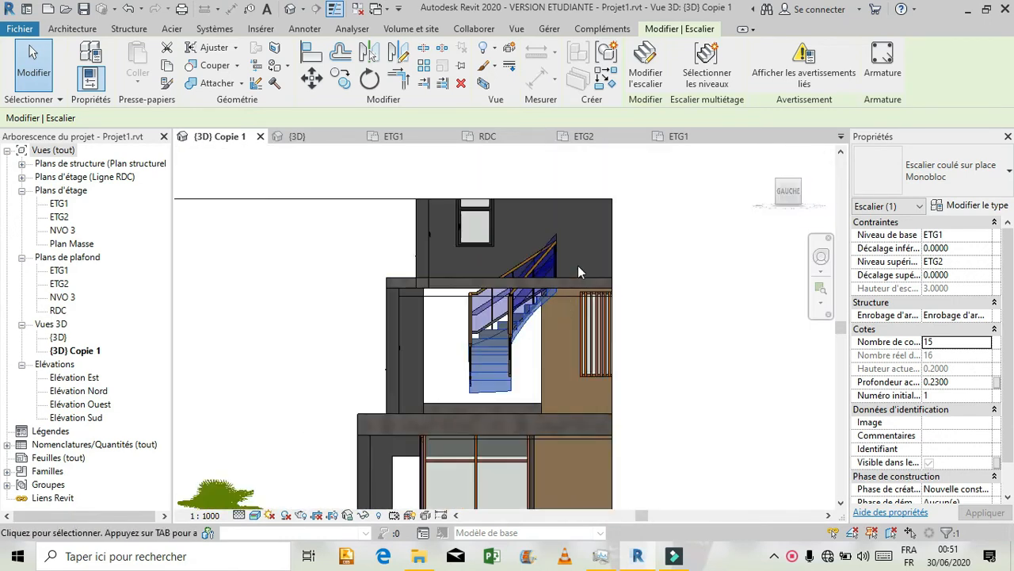
scroll(579, 269, "up", 4)
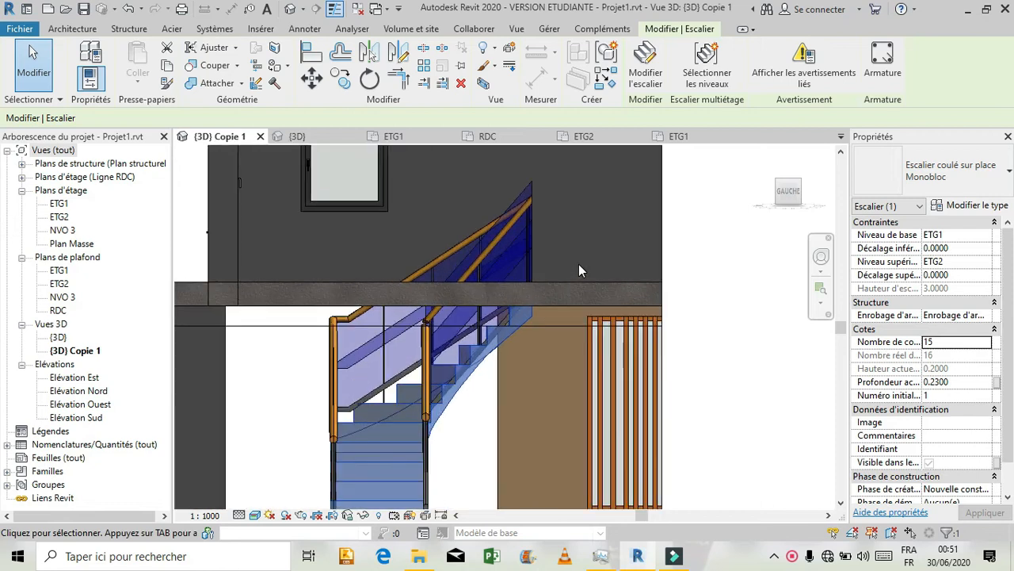
Edit the stair by stretching the upper end of its run horizontally toward the edge of the slab opening, and finish the edit.
left_click(638, 74)
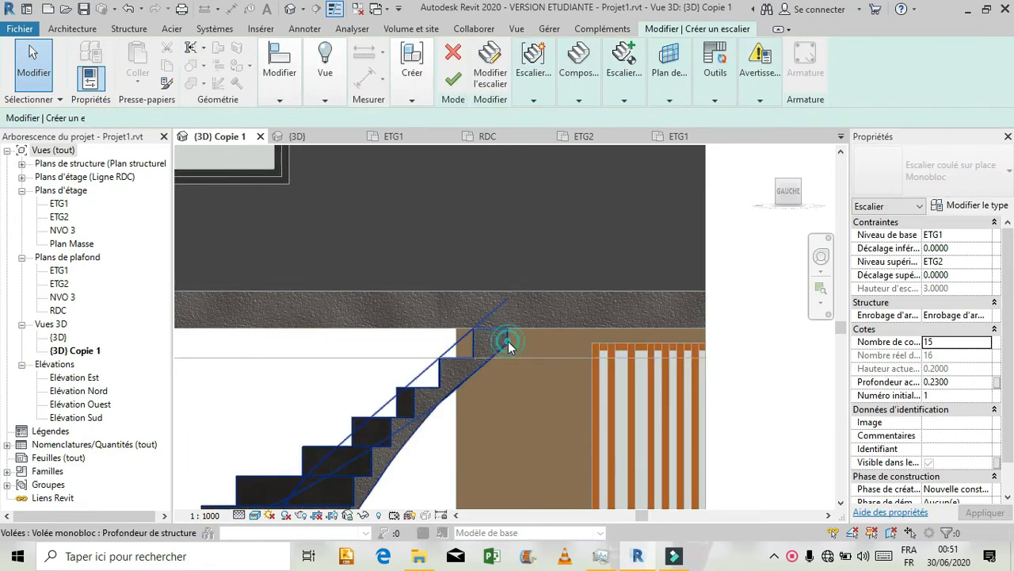
left_click(510, 340)
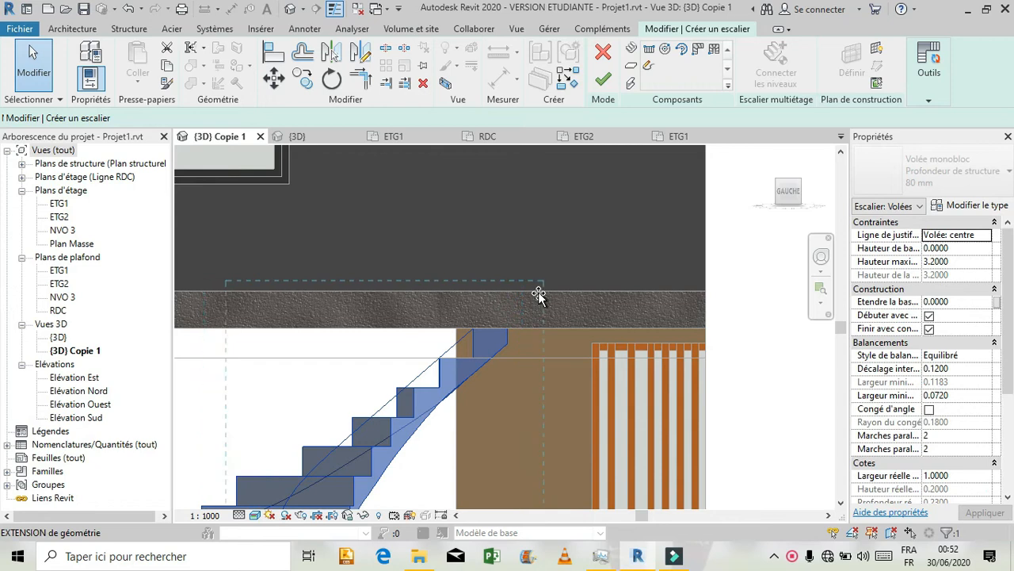
left_click_drag(539, 295, 533, 286)
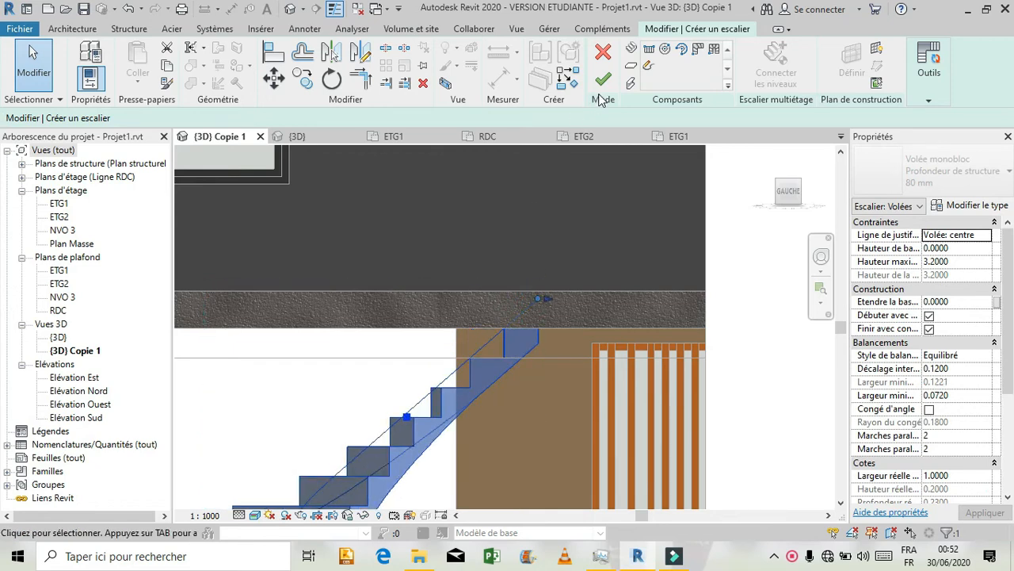
left_click(821, 256)
left_click_drag(518, 256, 589, 315)
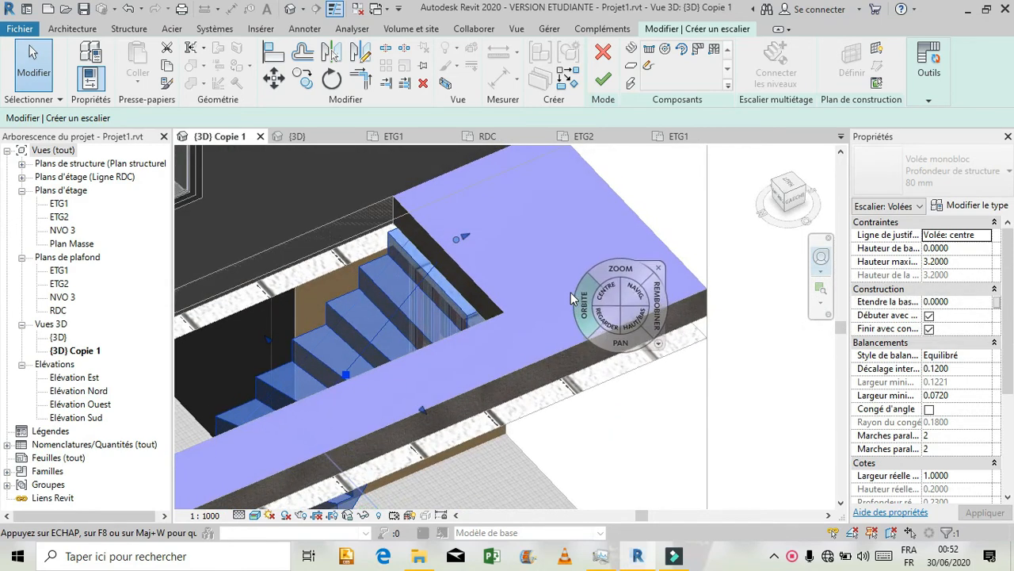
left_click(653, 269)
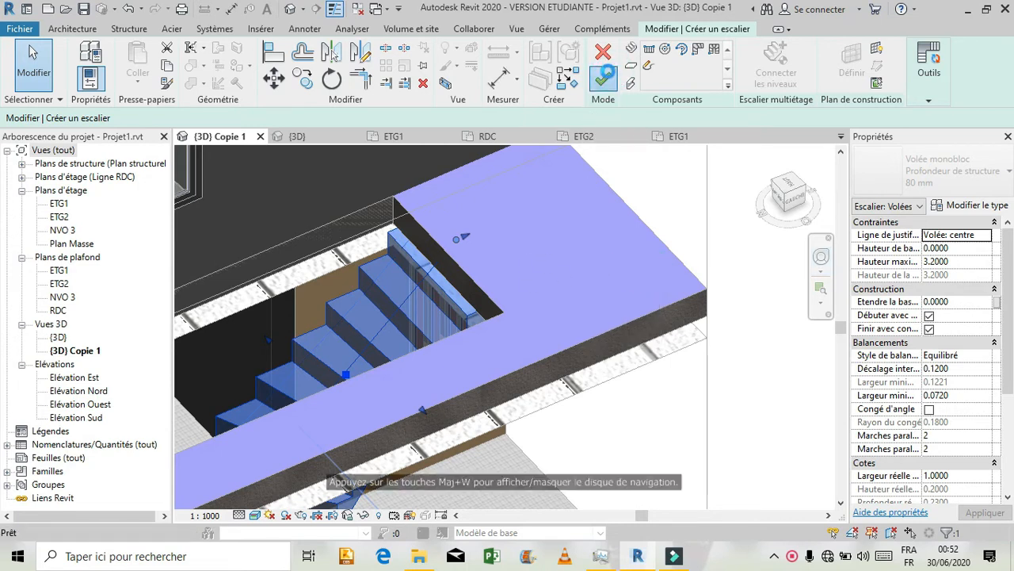
left_click(604, 73)
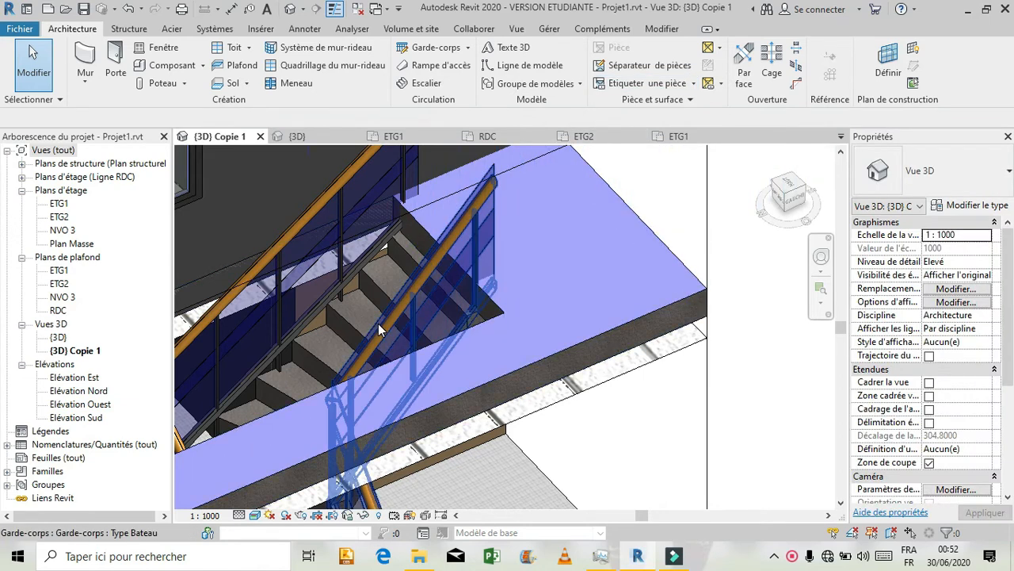
Select the whole stair again and set its desired number of risers to 16.
left_click(355, 317)
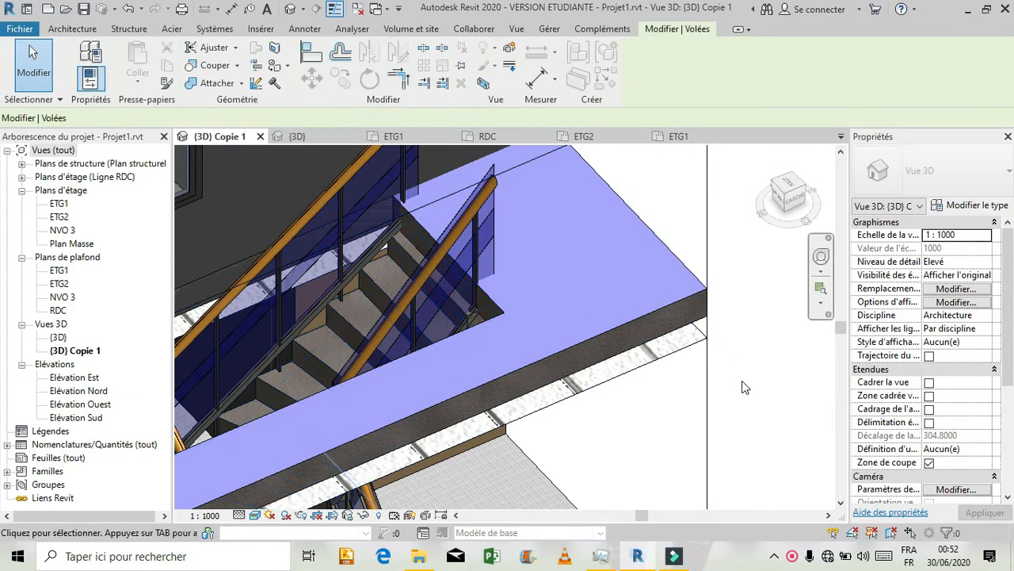
left_click(672, 380)
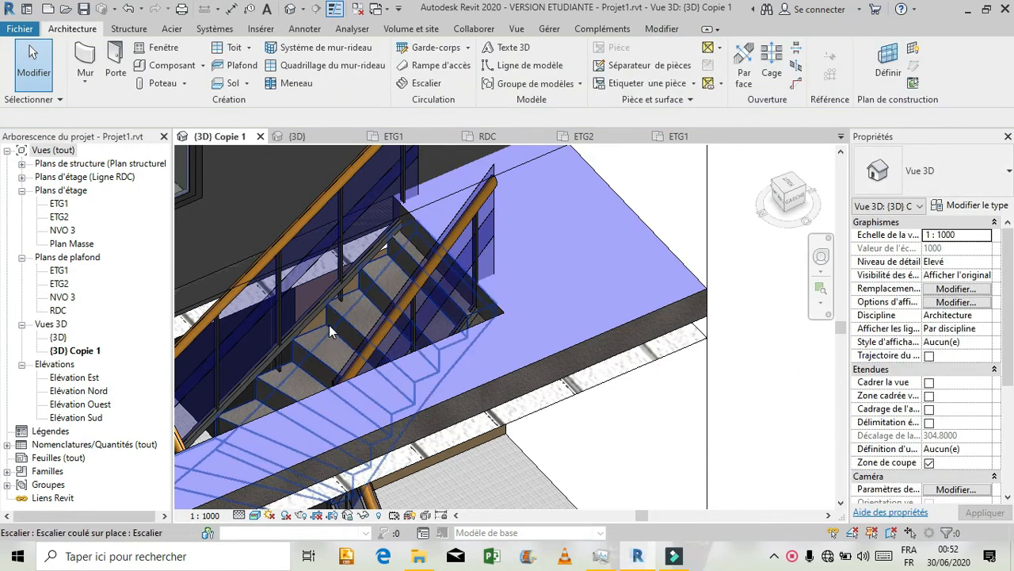
left_click(397, 321)
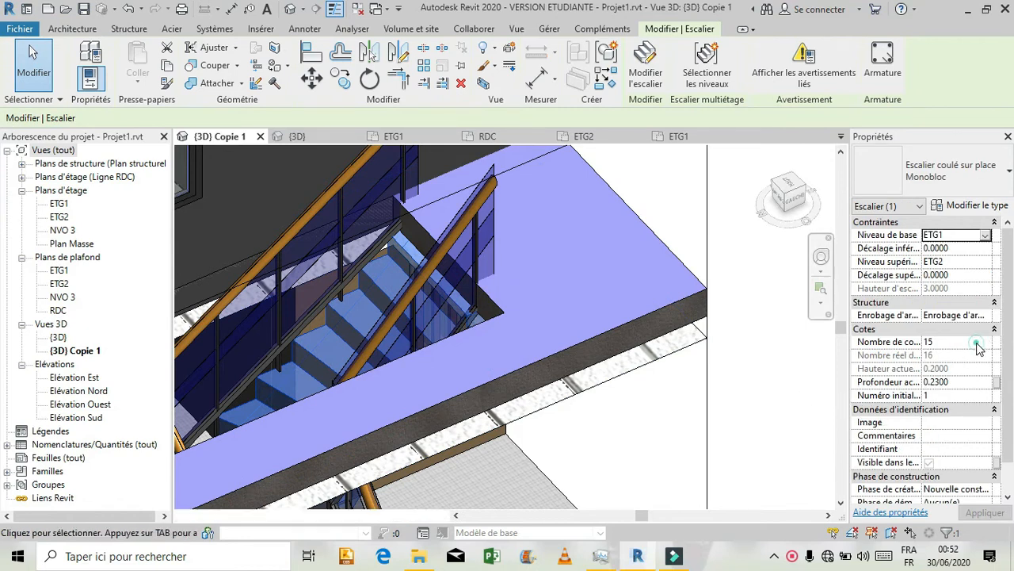
left_click(976, 344)
left_click(976, 348)
left_click(939, 339)
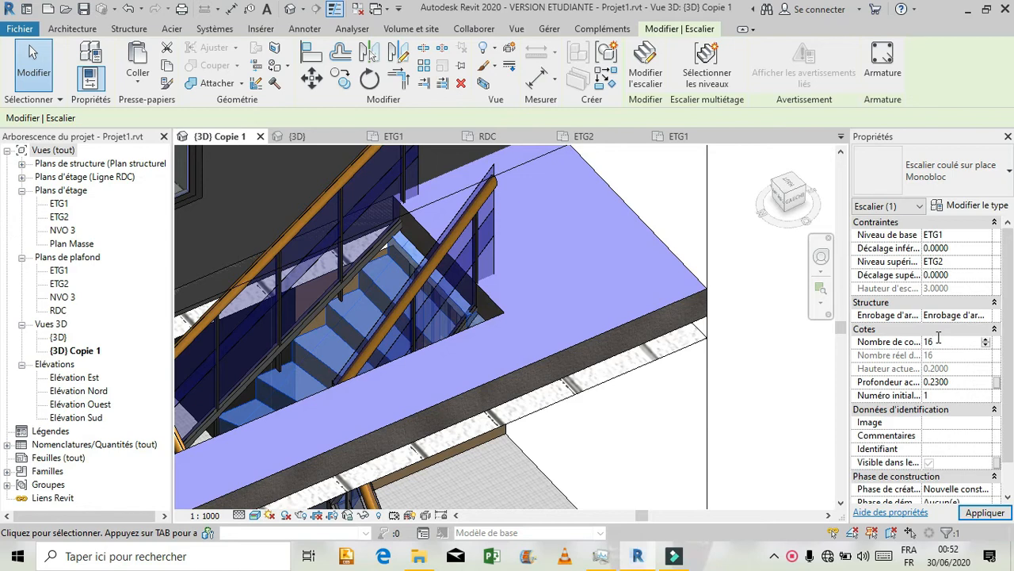
left_click(985, 512)
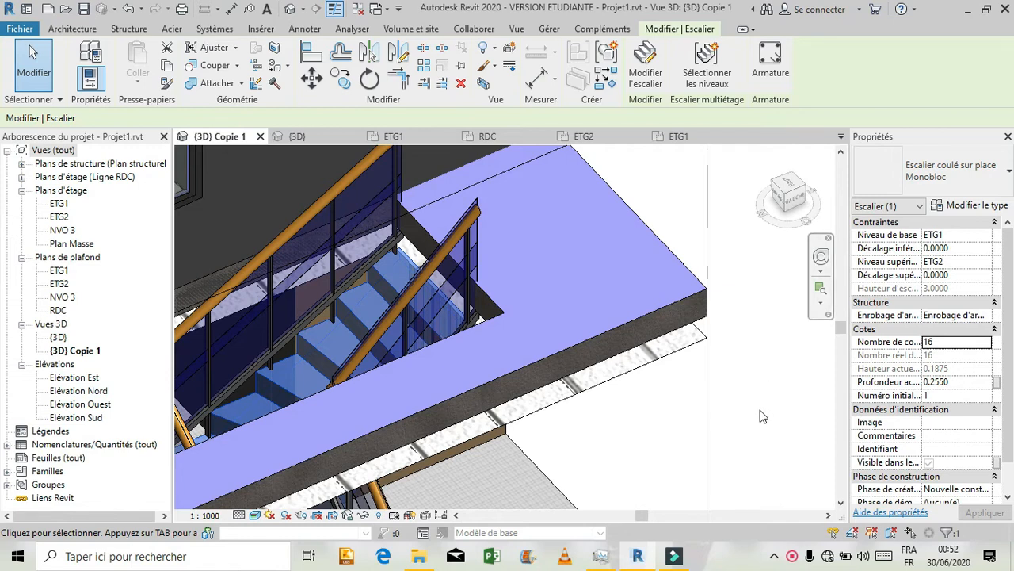
Set the stair's desired number of risers back to 15 and accept the change, checking its upper end in the Gauche view.
left_click(795, 203)
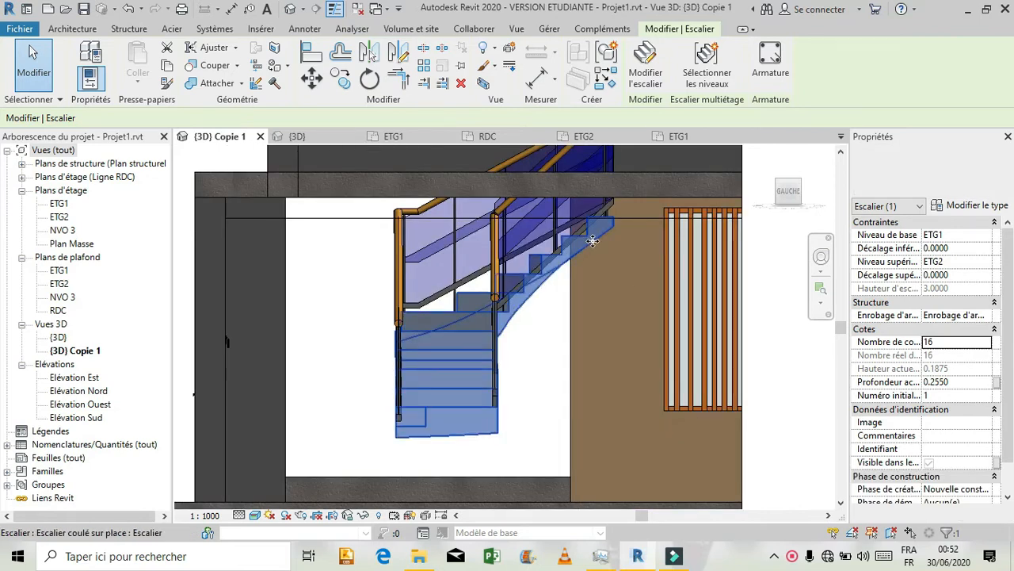
scroll(486, 382, "down", 2)
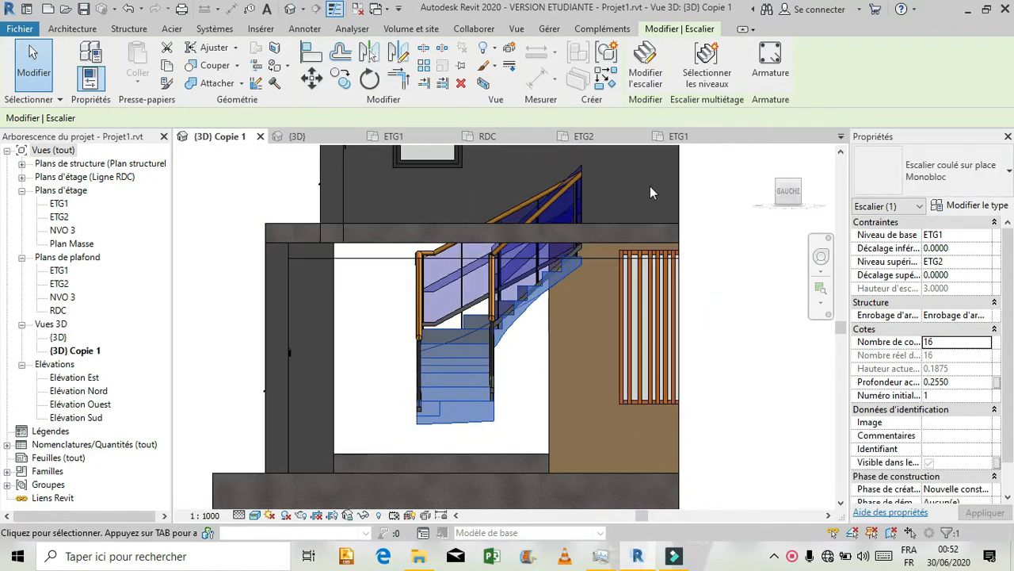
scroll(650, 187, "up", 5)
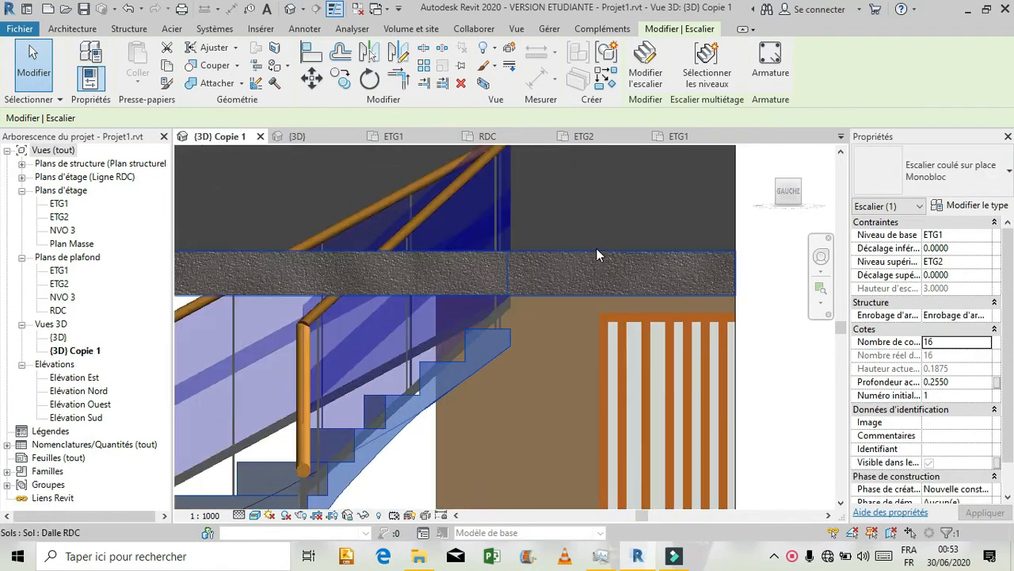
left_click(979, 341)
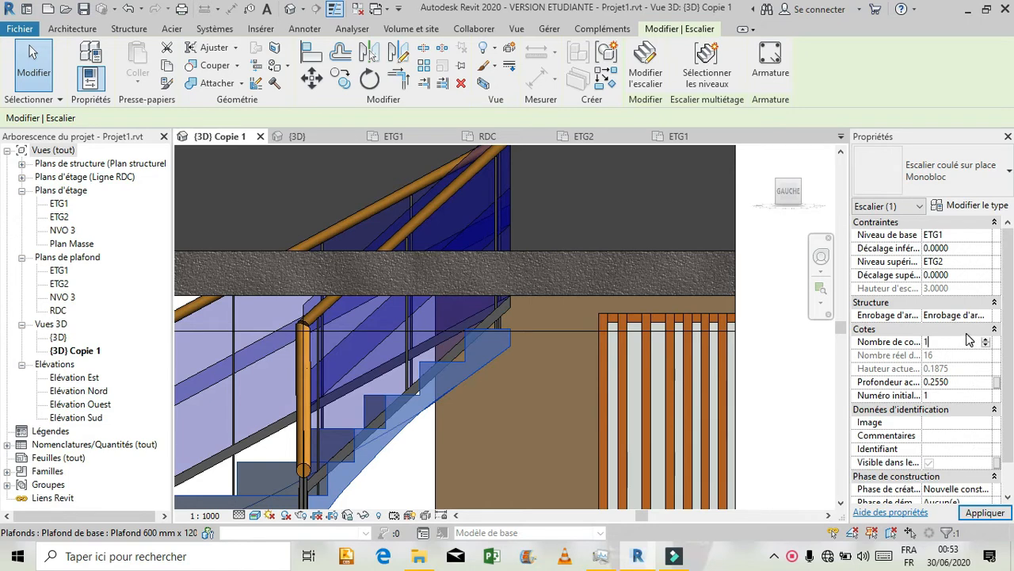
left_click(995, 513)
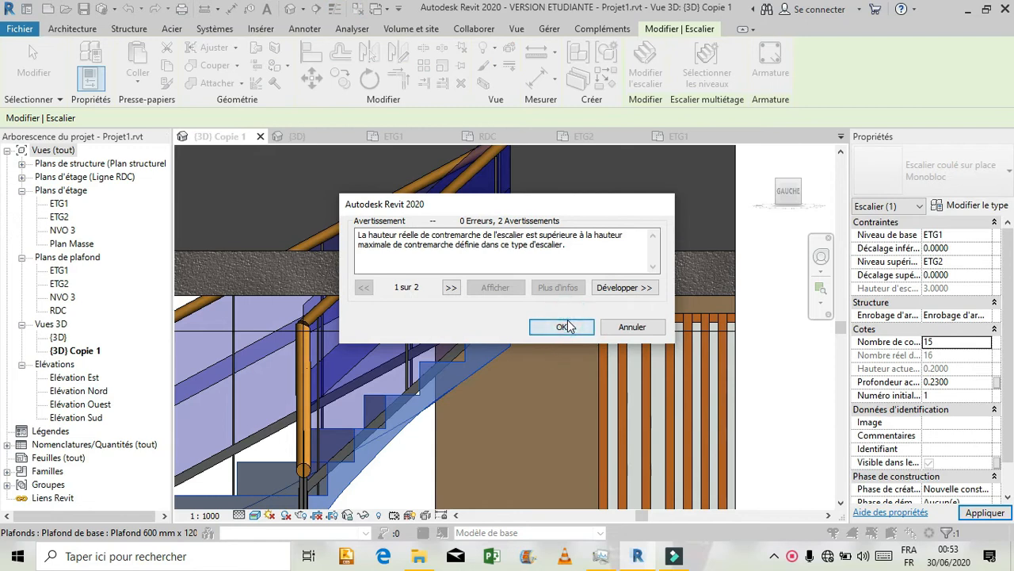
left_click(564, 326)
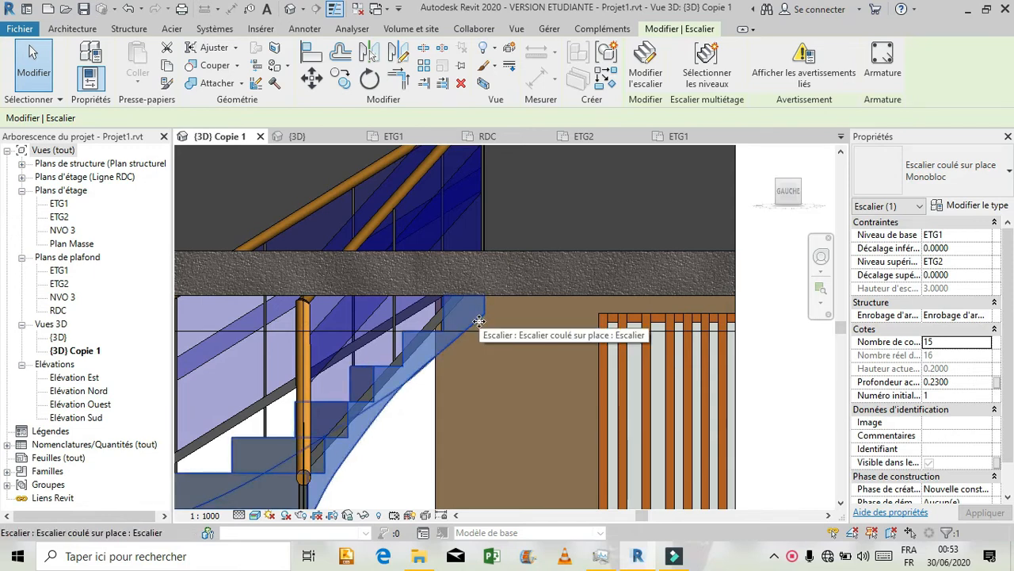
Inspect the top step against the upper slab from an orbited 3D angle and from the Gauche side.
left_click(821, 256)
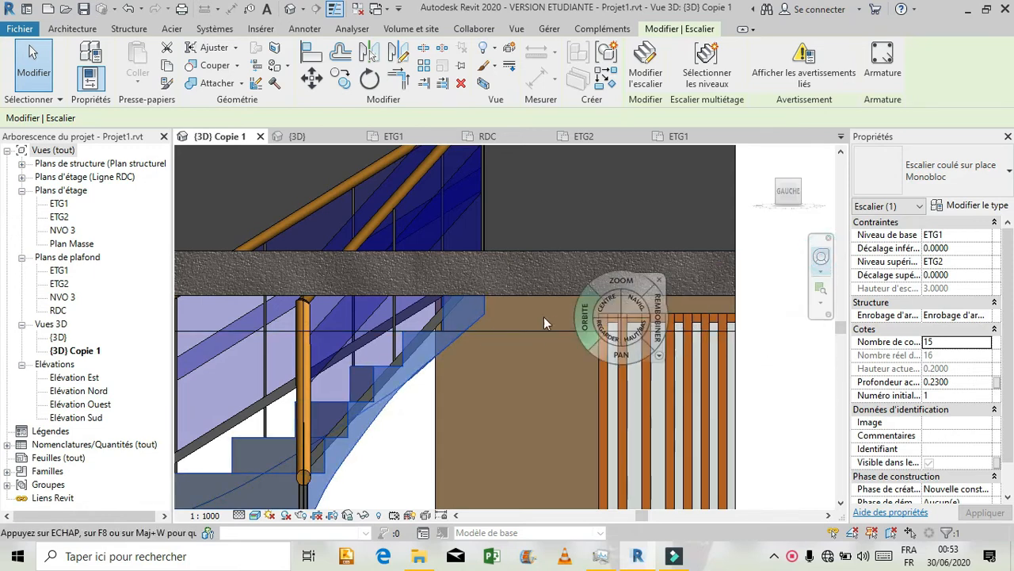
left_click_drag(554, 321, 603, 317)
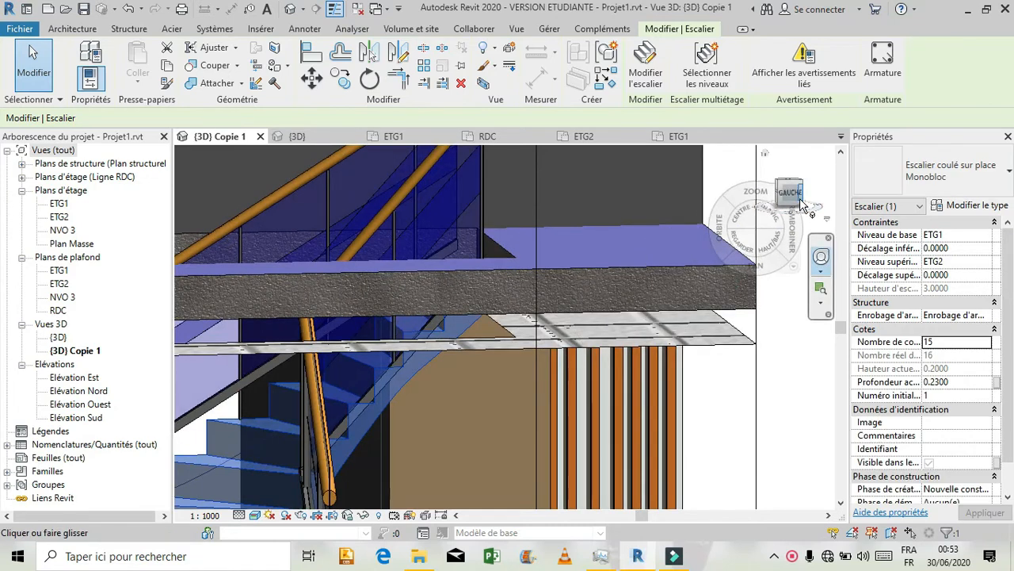
left_click(799, 201)
middle_click_drag(564, 327, 587, 303)
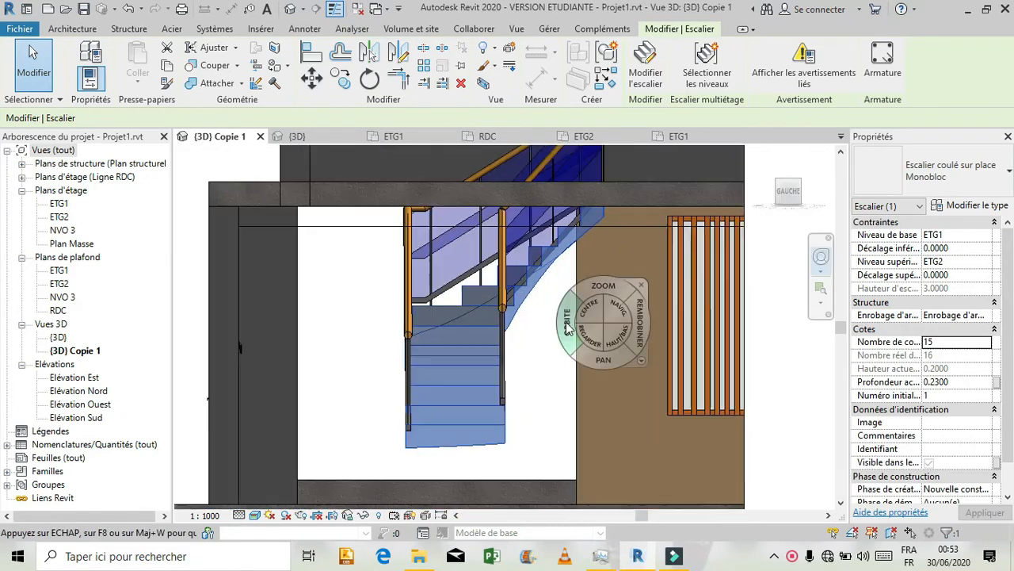
left_click_drag(610, 290, 601, 328)
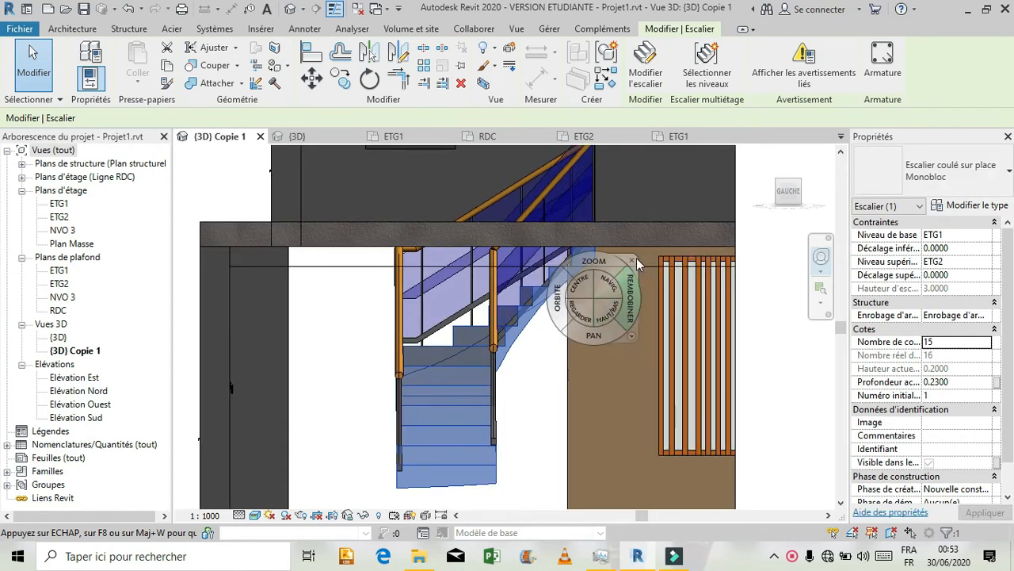
left_click(631, 259)
scroll(638, 198, "up", 3)
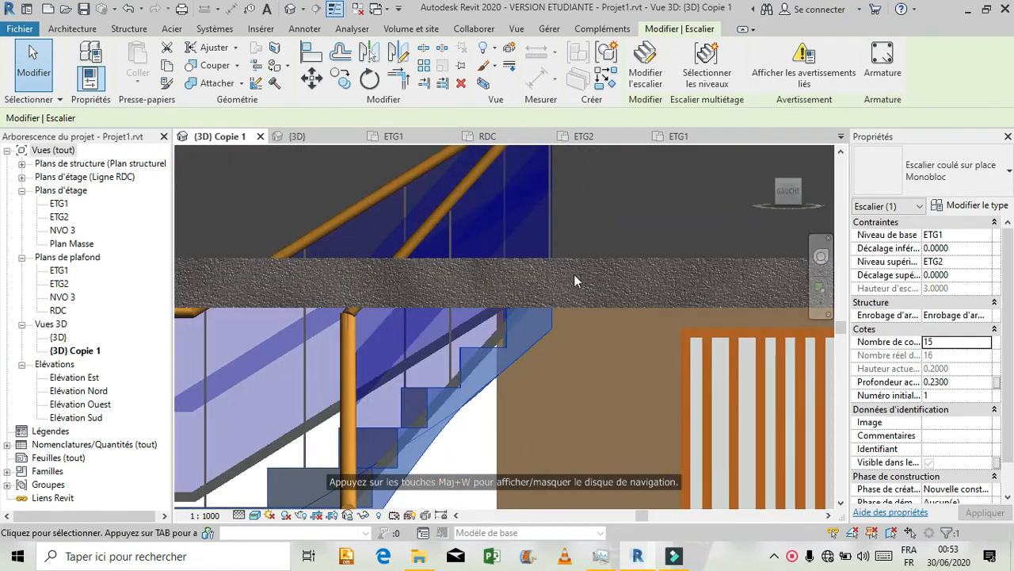
Edit the stair and stretch the upper end of its run toward the edge of the slab opening, adding a riser, and finish the edit.
left_click(633, 68)
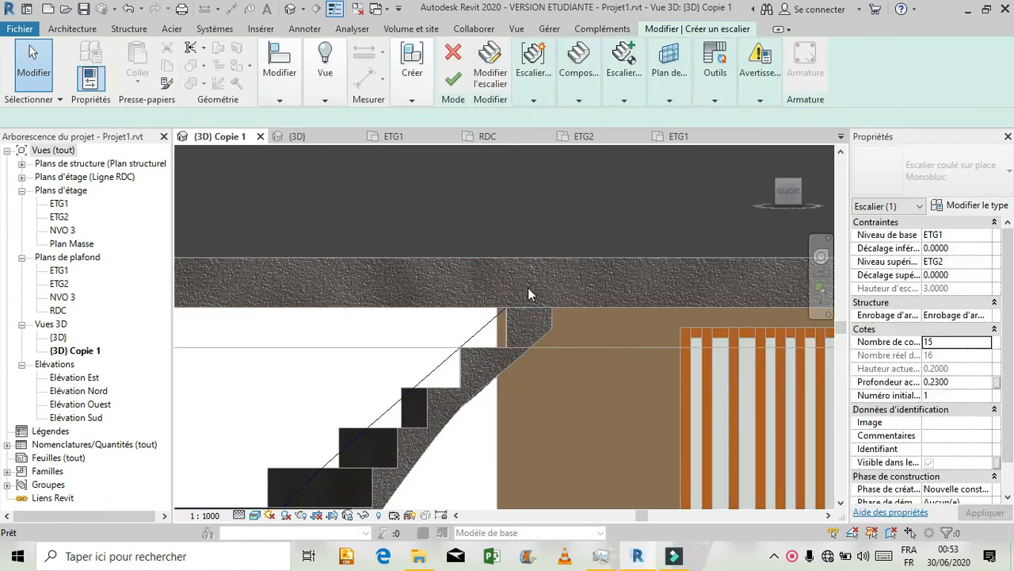
left_click(537, 326)
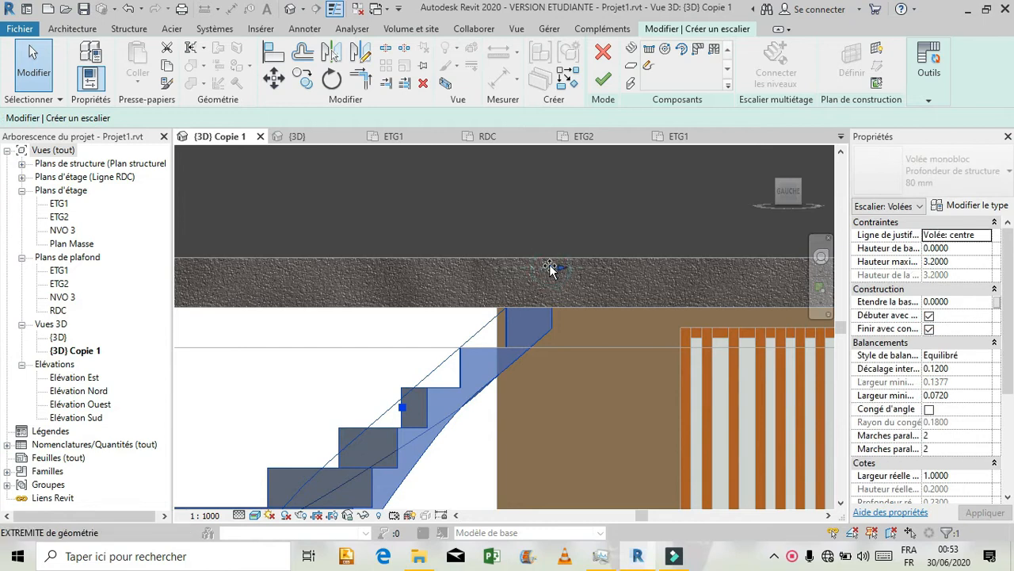
left_click_drag(554, 252, 558, 248)
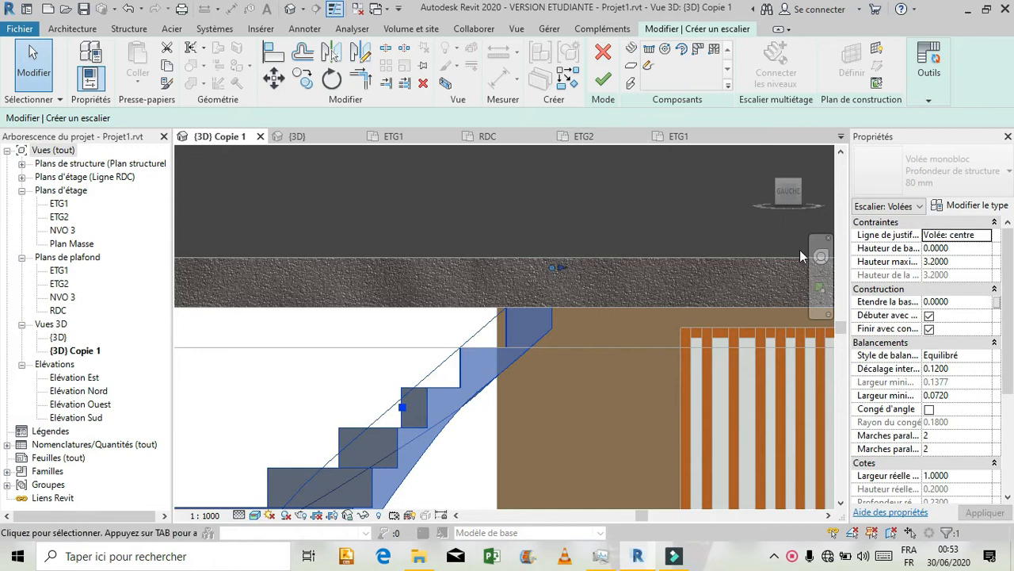
left_click(821, 257)
left_click_drag(538, 307, 575, 323)
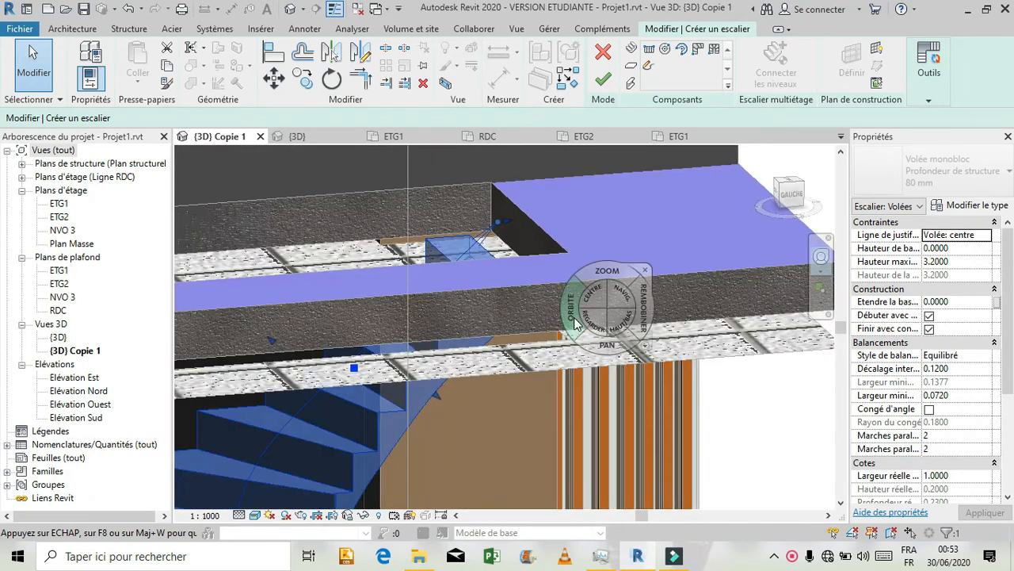
left_click(646, 271)
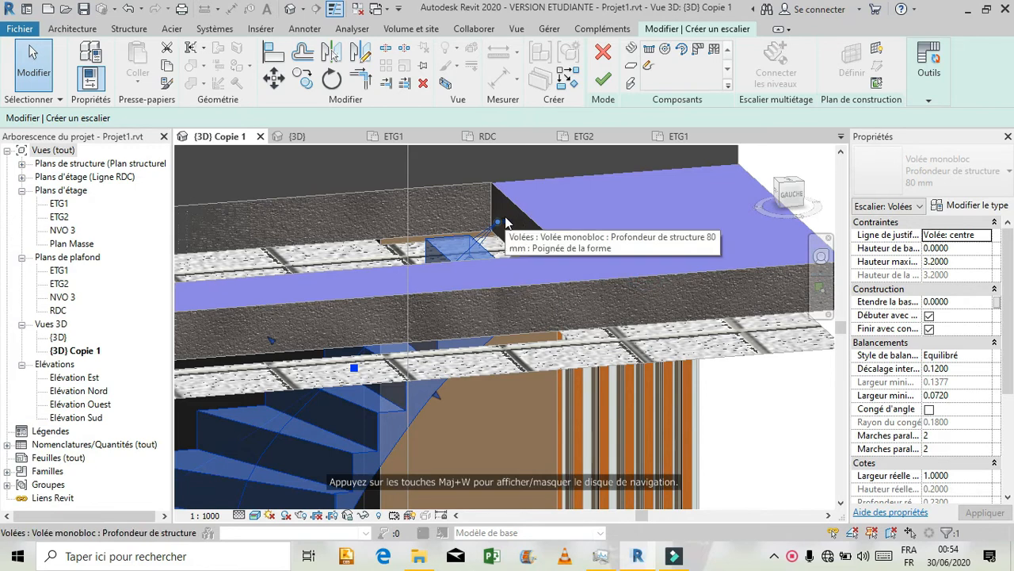
left_click_drag(516, 220, 523, 222)
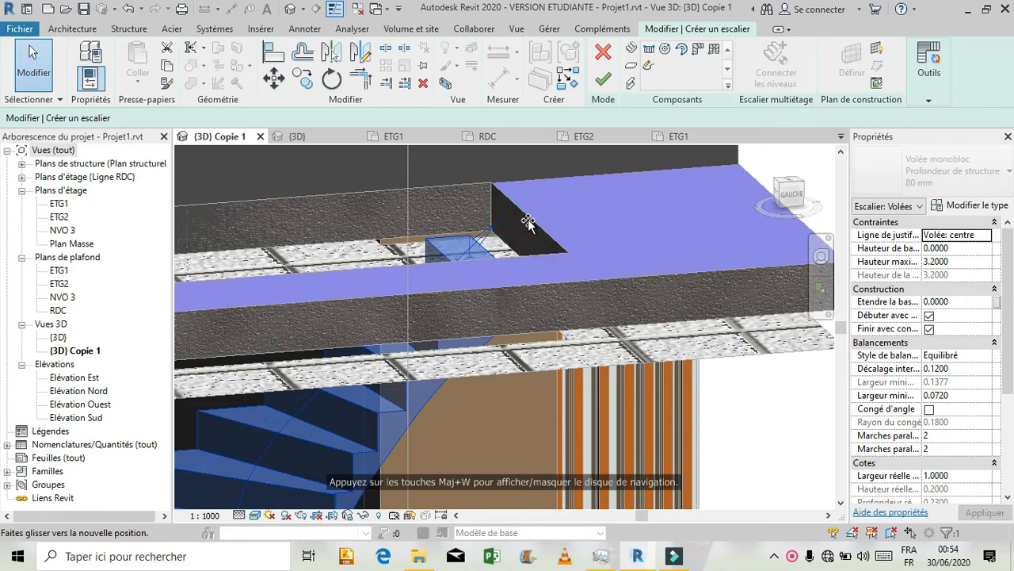
left_click_drag(531, 223, 531, 220)
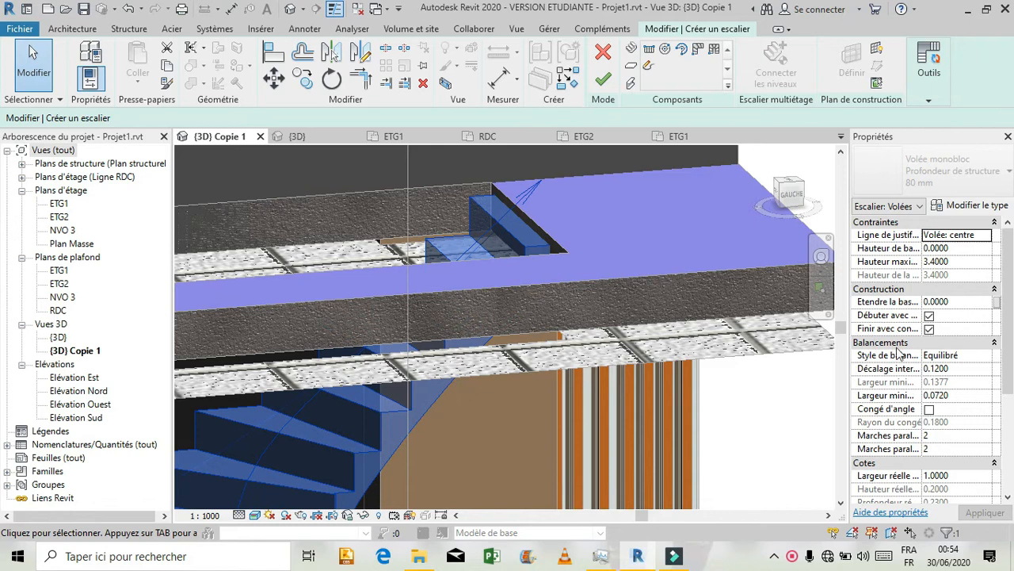
left_click(603, 78)
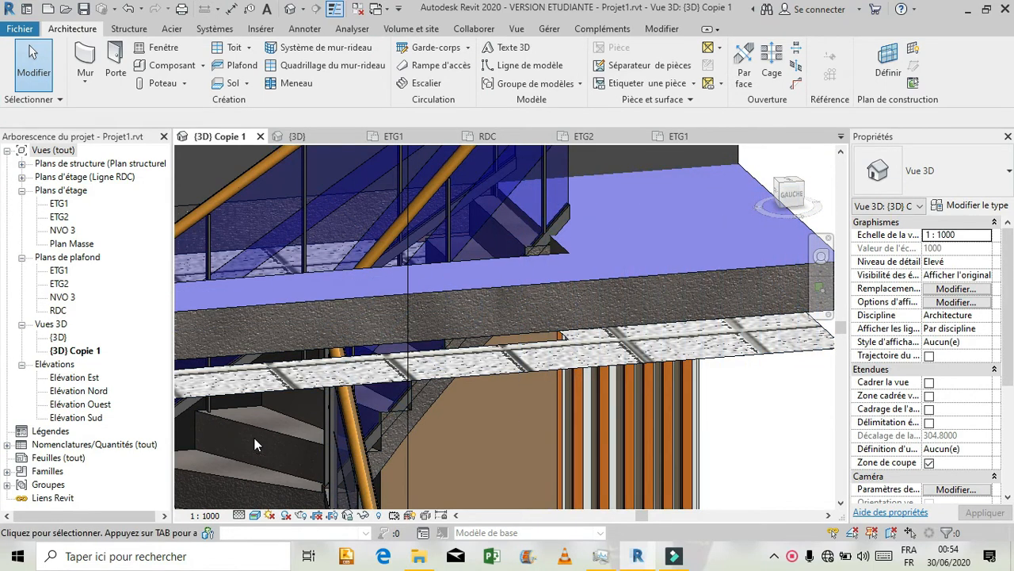
Select the stretched stair and set its desired number of risers to 16.
left_click(275, 426)
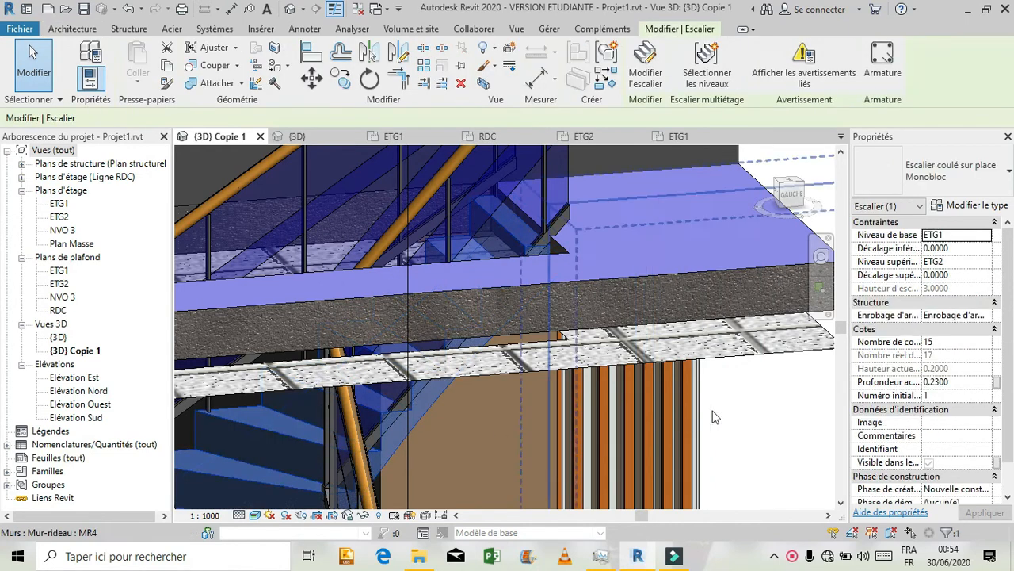
left_click(943, 342)
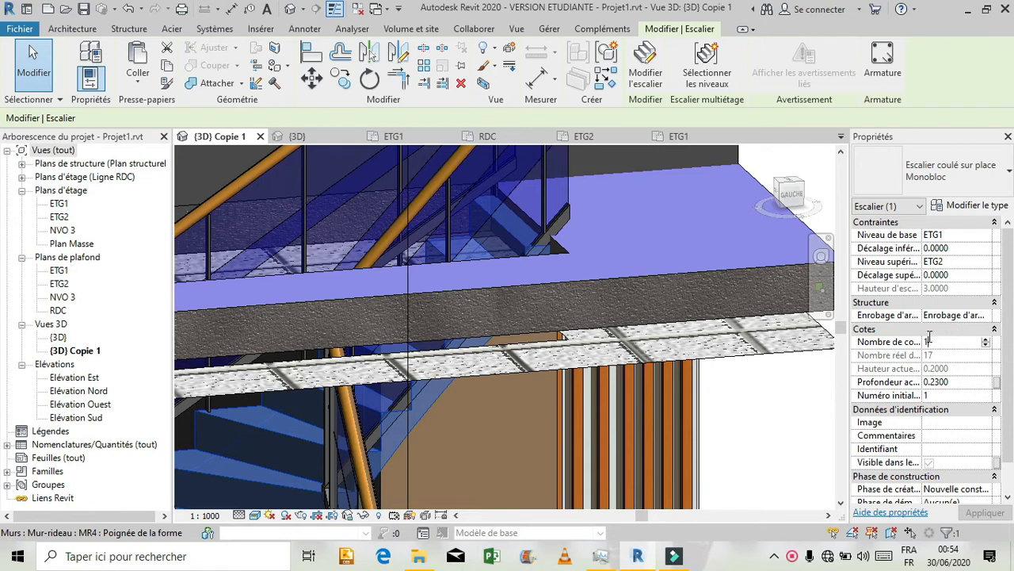
key("BackSpace")
type("6")
left_click(984, 513)
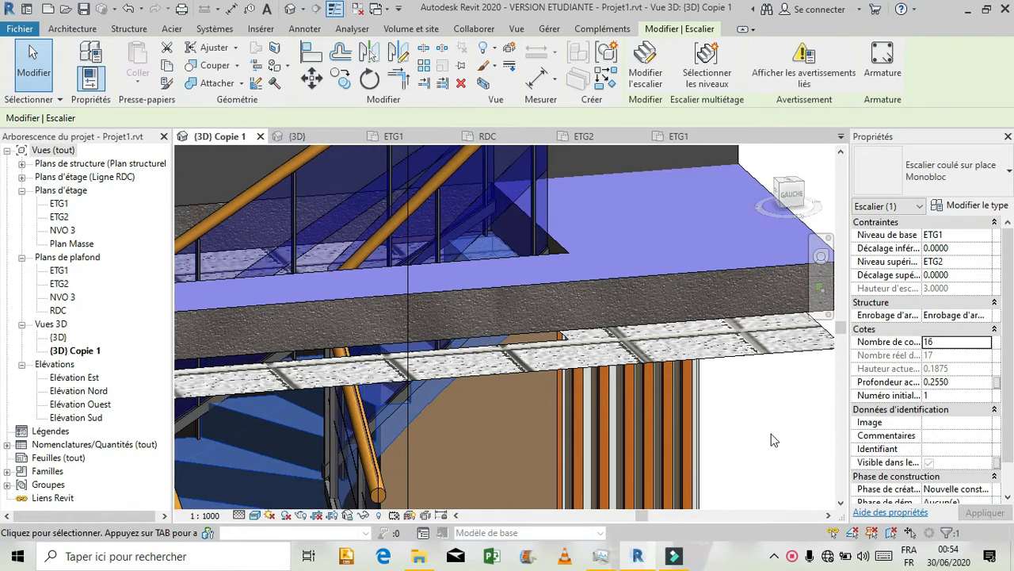
Deselect the stair and examine it within the slab opening and the whole sectioned building from above.
scroll(618, 393, "down", 5)
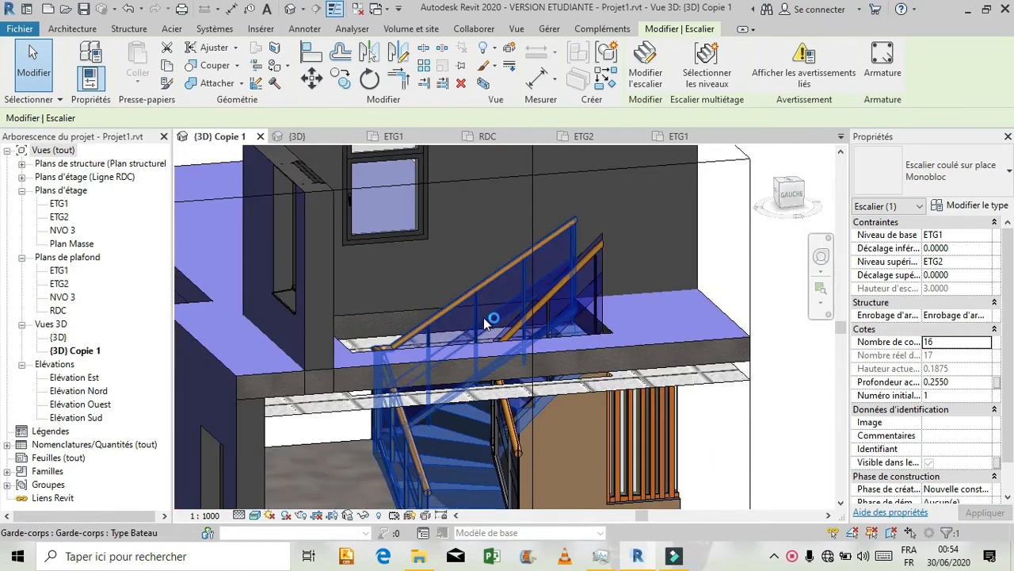
scroll(485, 317, "down", 1)
scroll(483, 285, "down", 1)
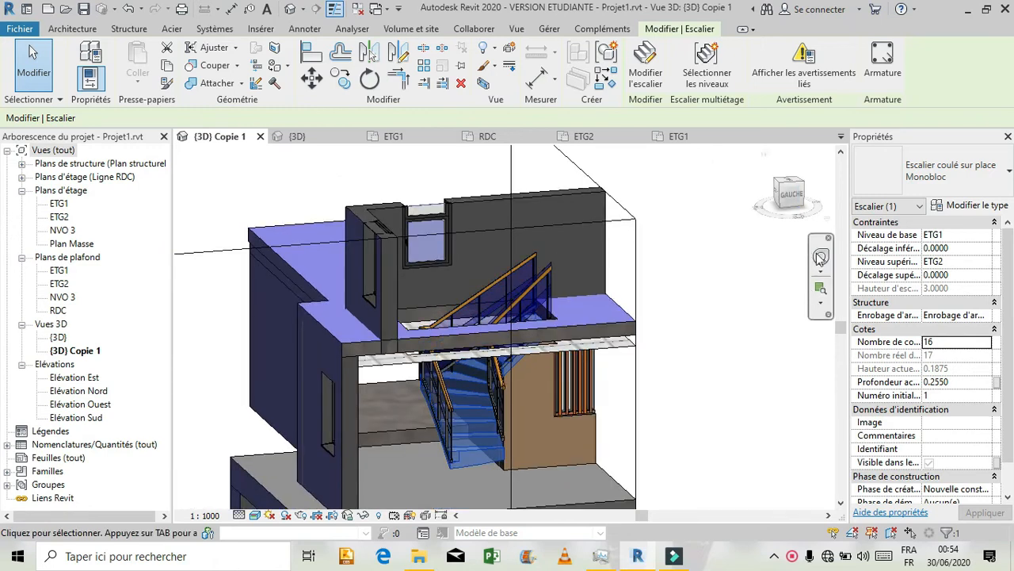
left_click(735, 276)
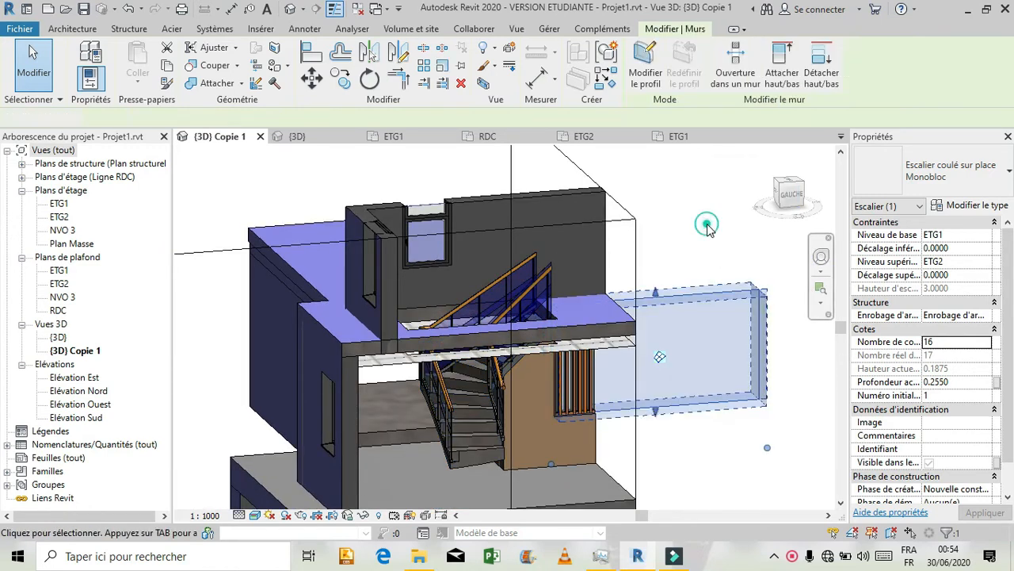
left_click(707, 225)
left_click(821, 256)
left_click_drag(621, 317, 519, 336)
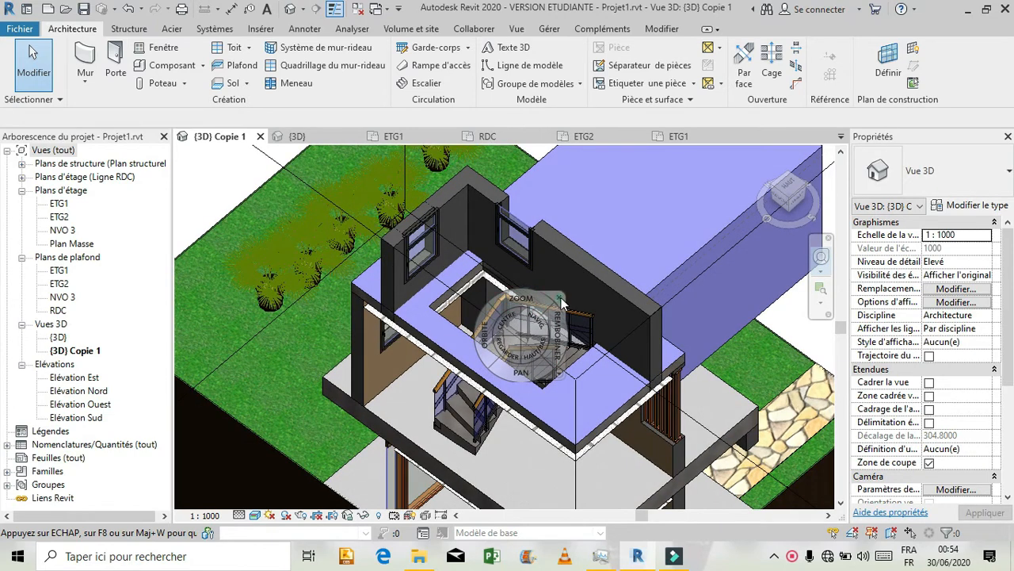
left_click(560, 298)
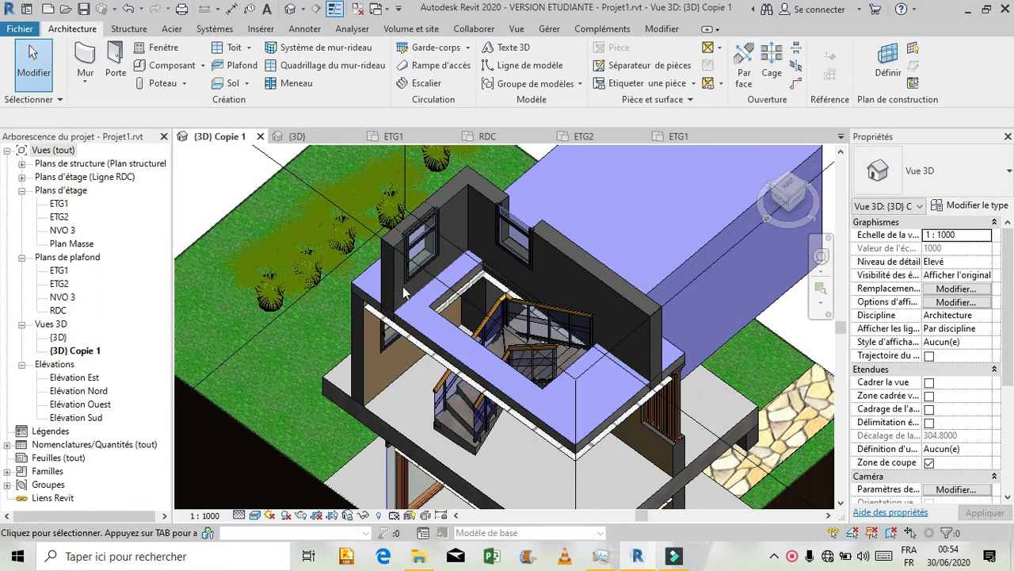
scroll(447, 402, "down", 5)
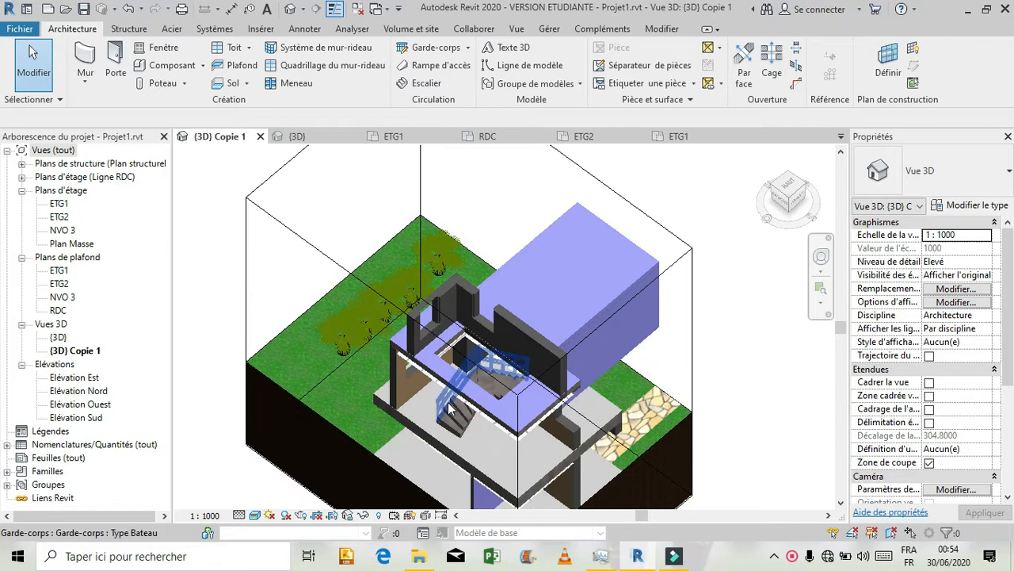
Check the staircase in the ETG1 floor plan and open the ETG2 floor plan.
left_click(428, 138)
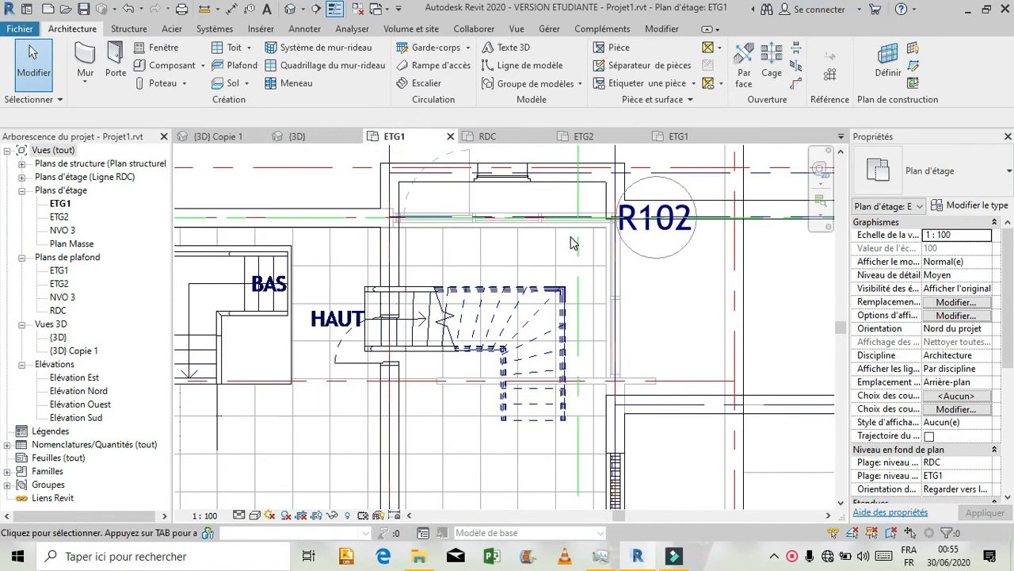
scroll(575, 243, "down", 3)
scroll(575, 244, "down", 2)
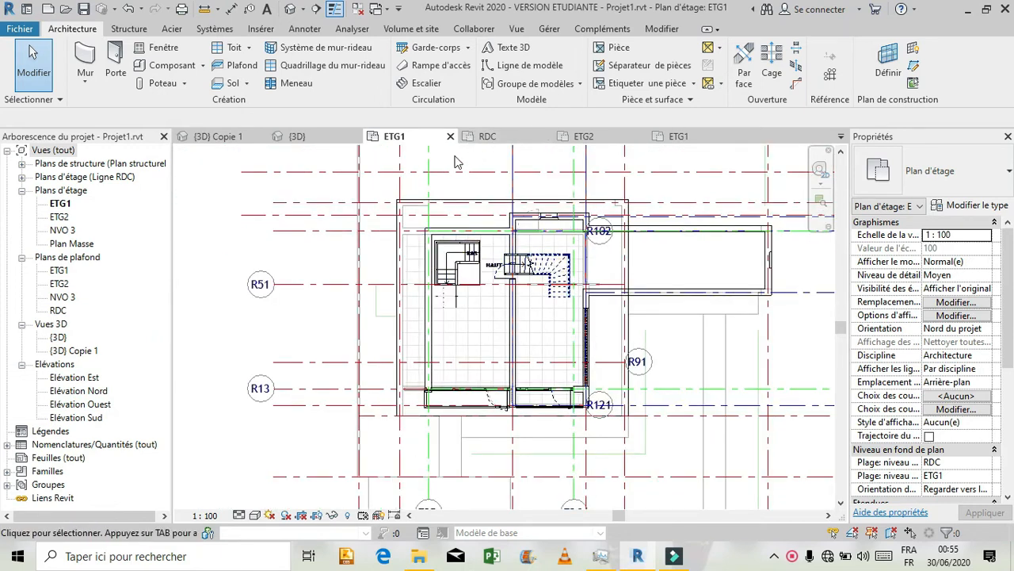
left_click(58, 216)
left_click(201, 286)
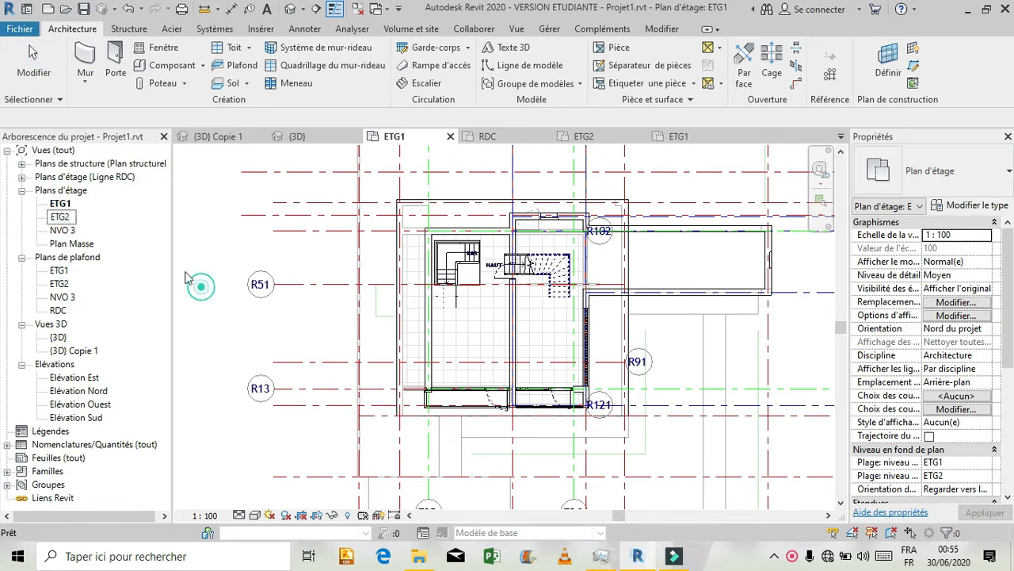
double_click(63, 213)
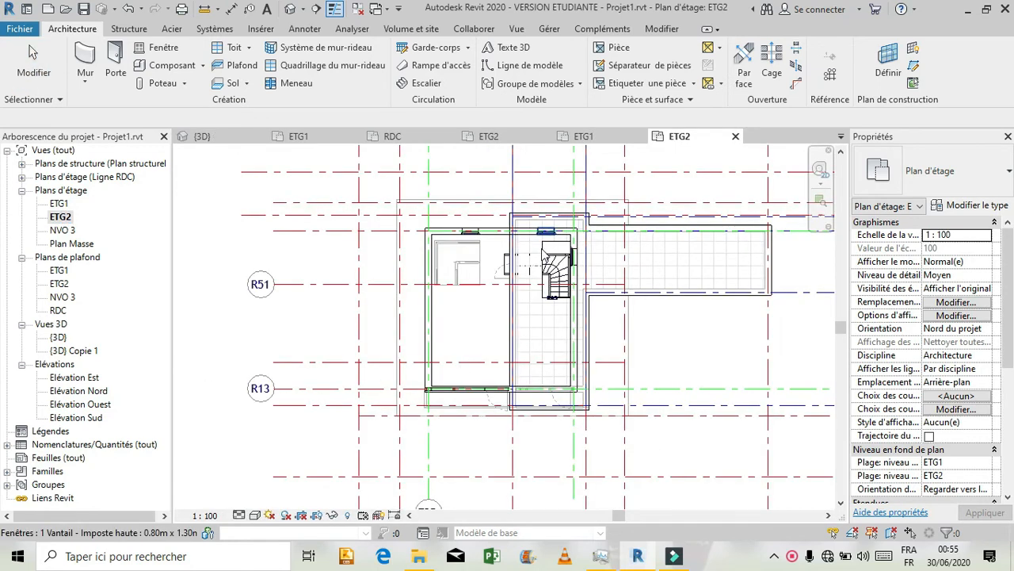
Start a railing by sketching its path on ETG2, with a first line about 1.40 m along the stair opening's upper edge.
scroll(562, 254, "up", 5)
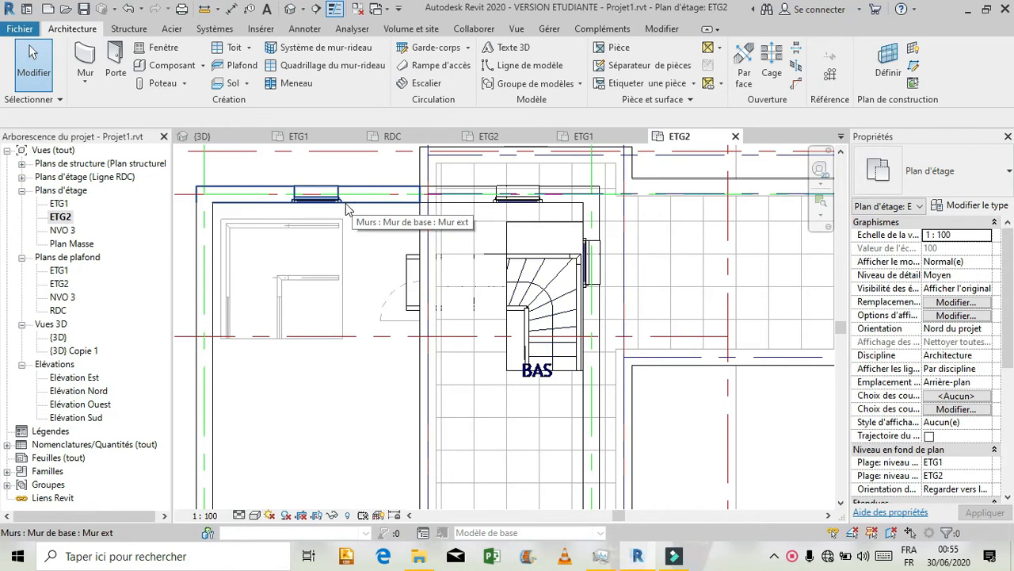
left_click(468, 48)
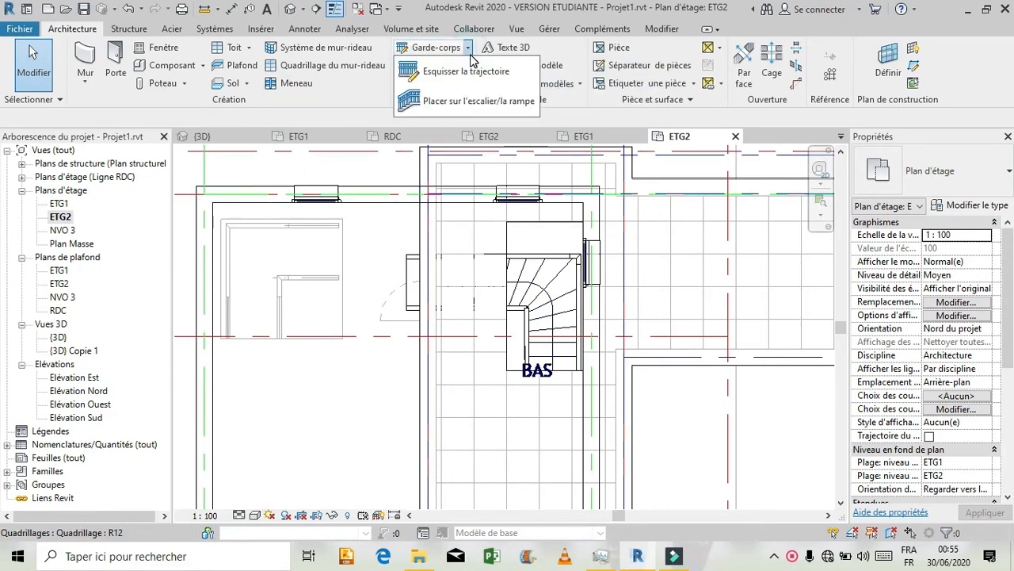
left_click(470, 75)
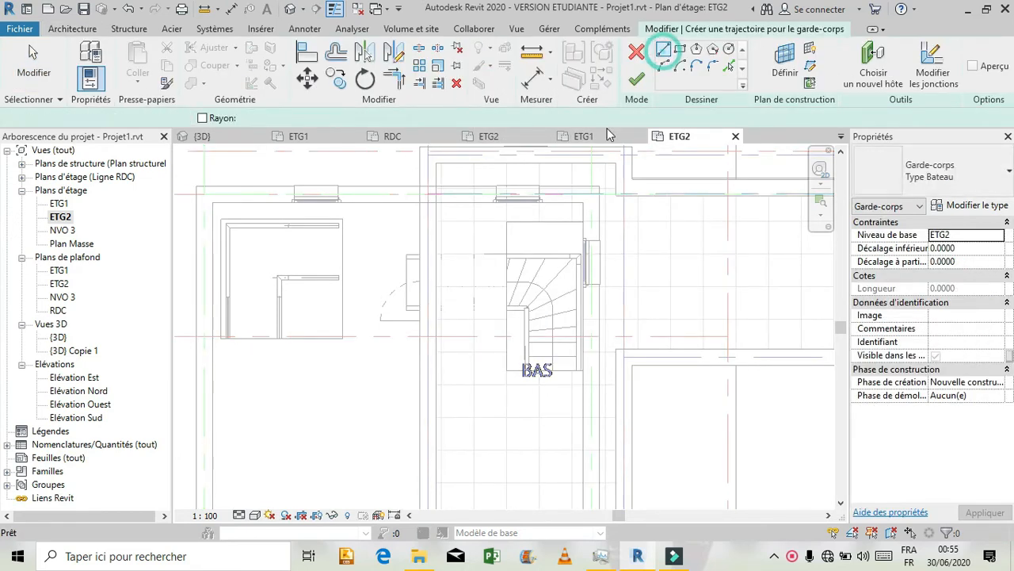
left_click(583, 220)
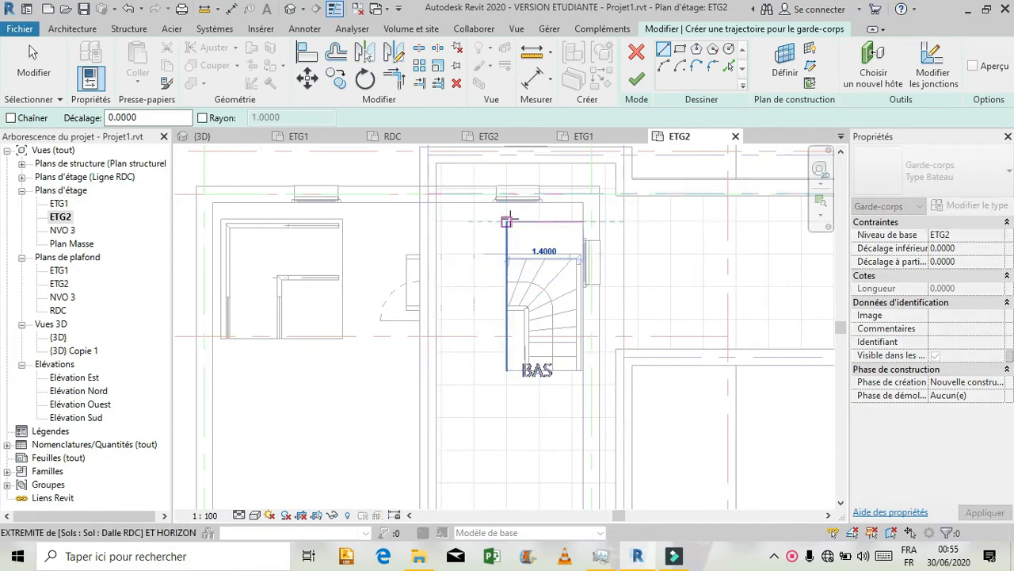
left_click(506, 221)
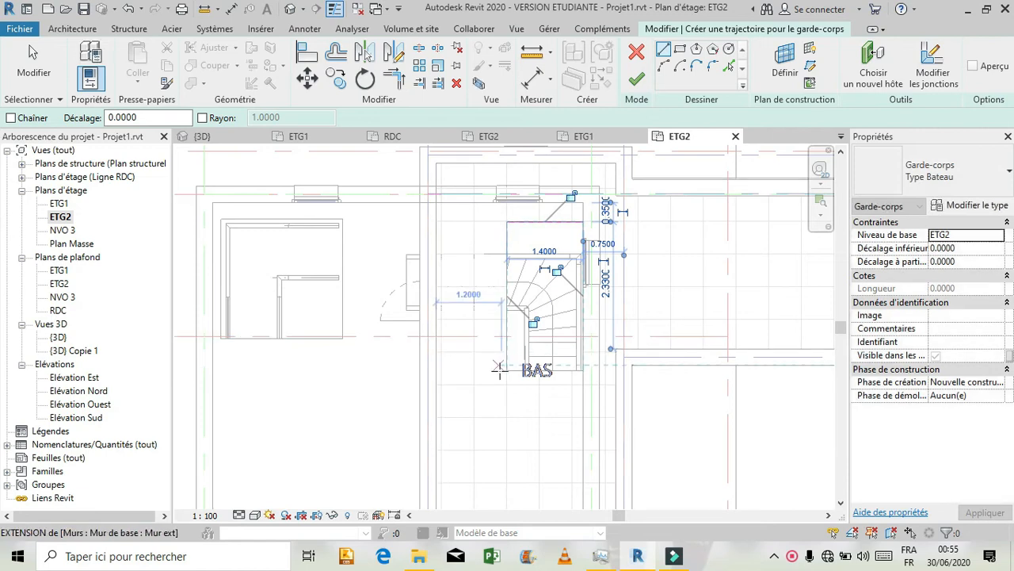
Continue the path about 2.73 m down the opening's left edge and 0.41 m along its lower edge, and finish the railing.
left_click(507, 223)
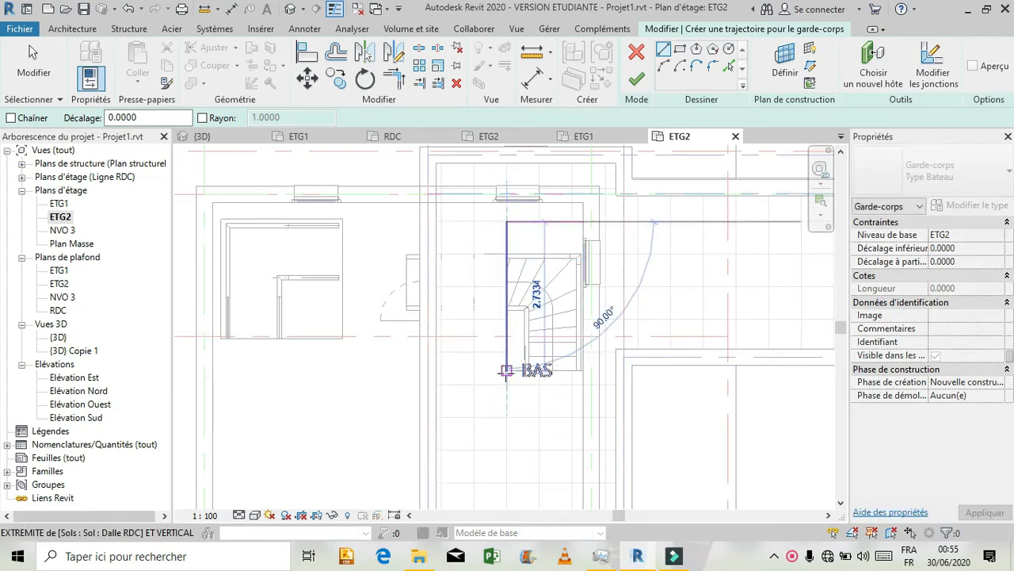
left_click(506, 371)
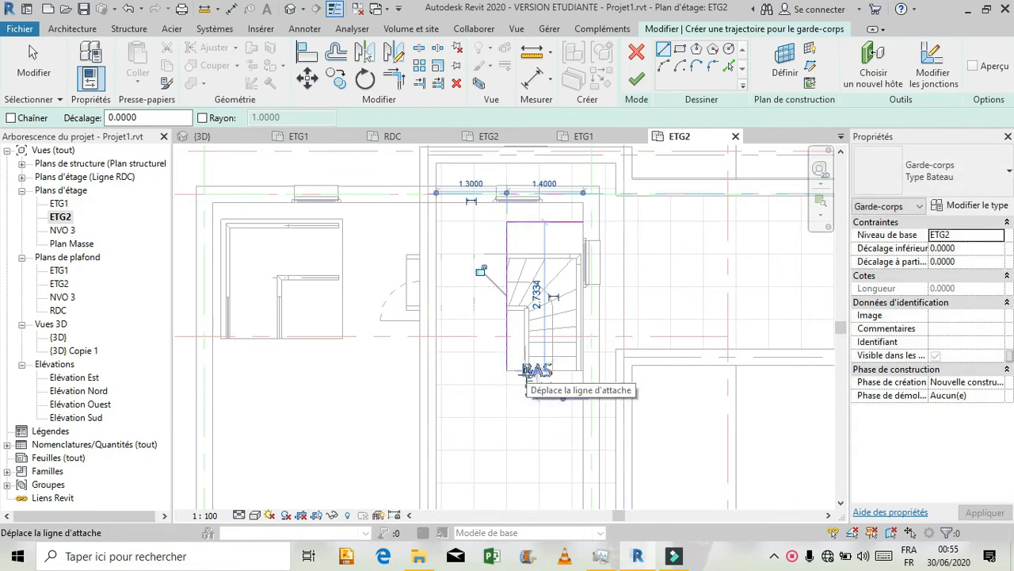
left_click(508, 370)
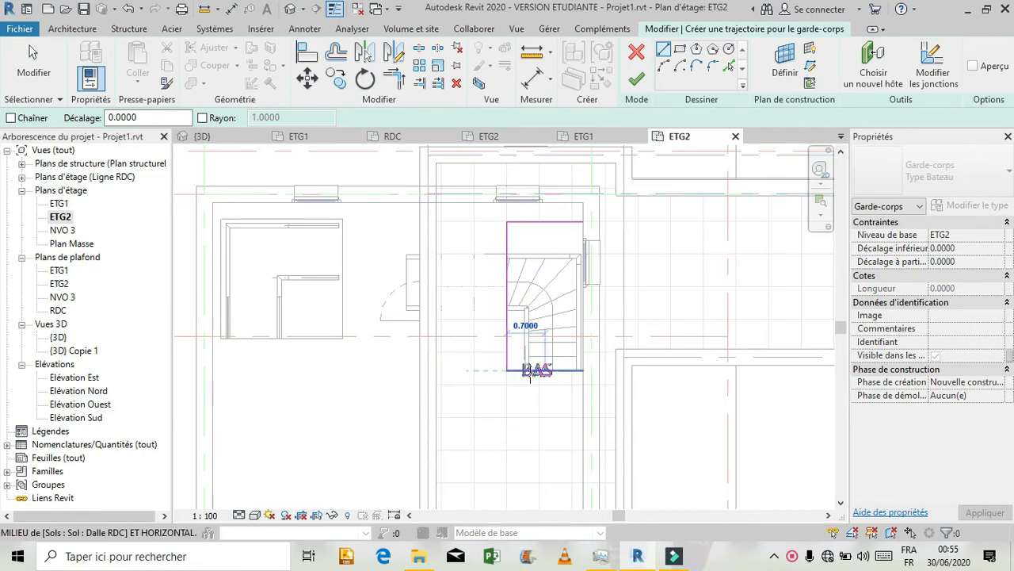
left_click(527, 367)
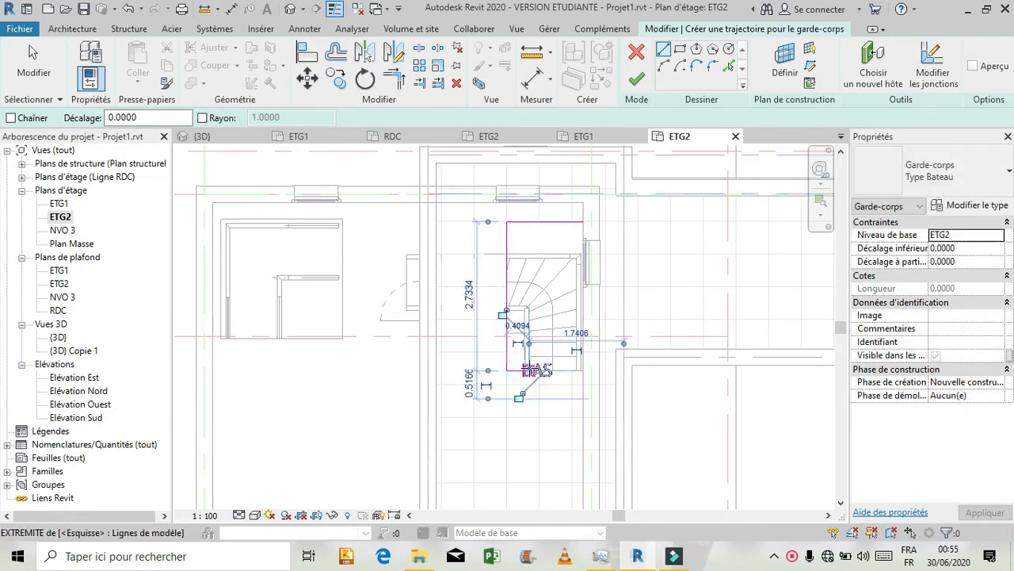
key("Escape")
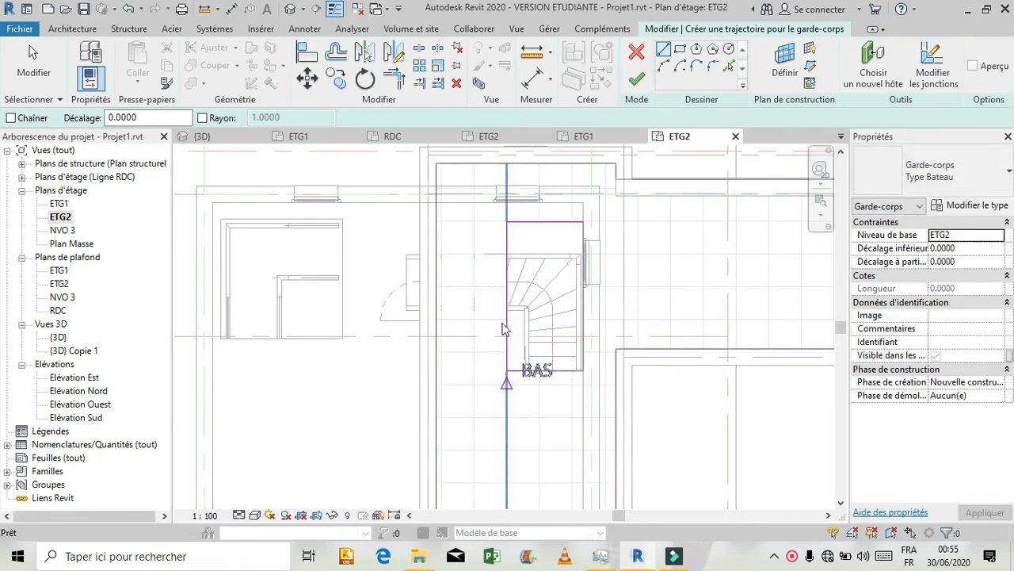
left_click(636, 80)
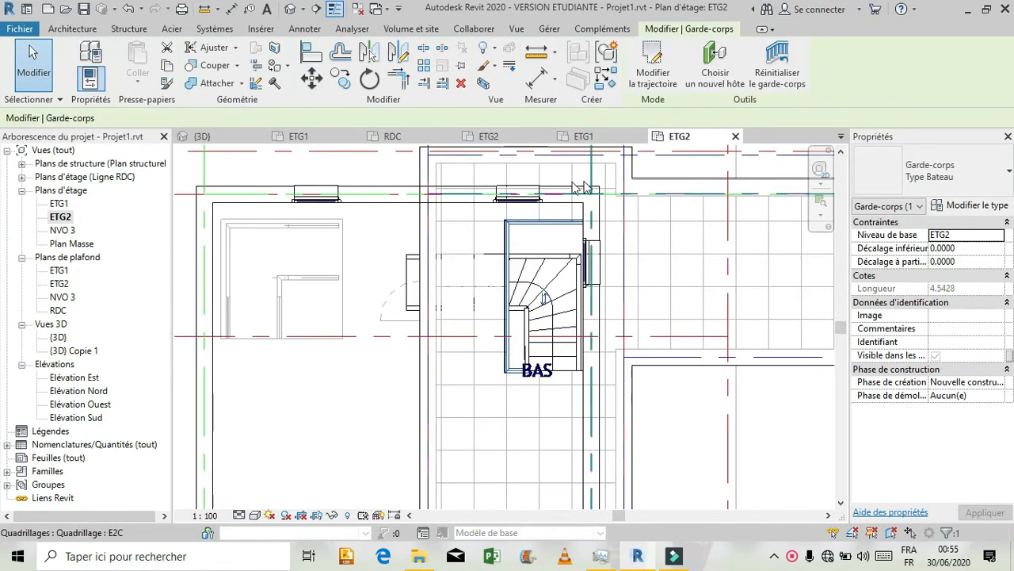
Open the {3D} Copie 1 view and examine the railing around the ETG2 stair opening.
left_click(841, 136)
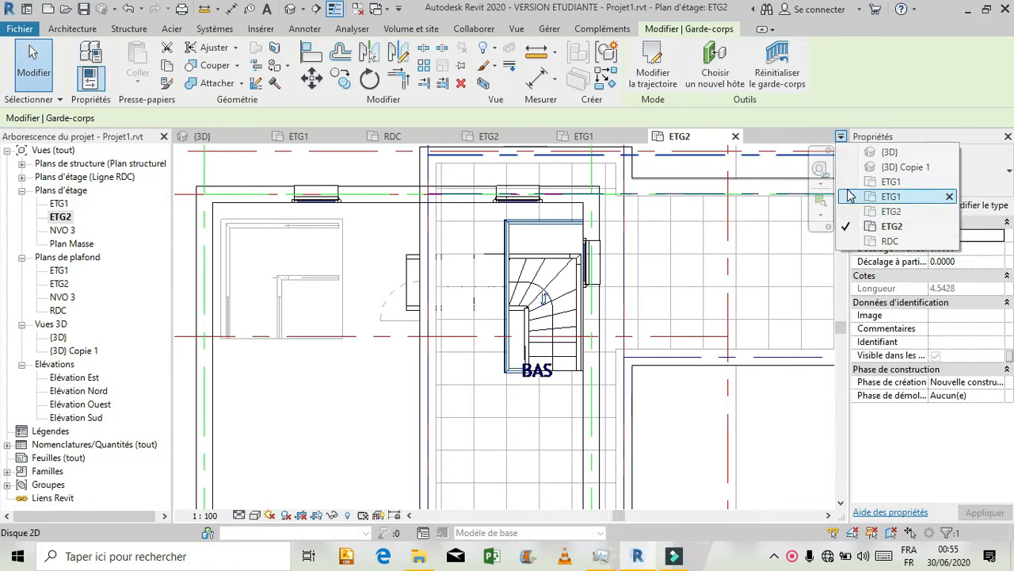
left_click(903, 167)
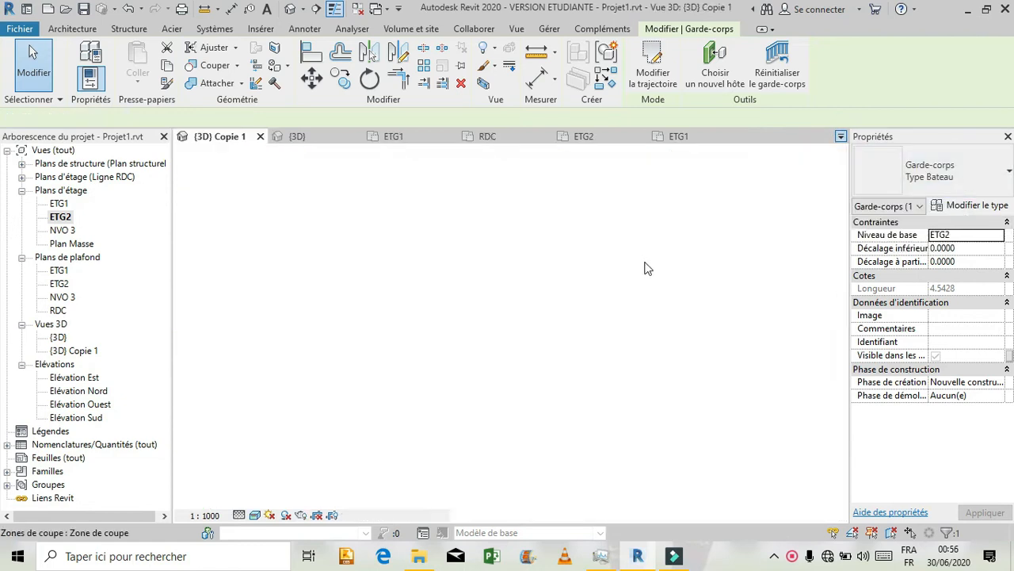
left_click(746, 280)
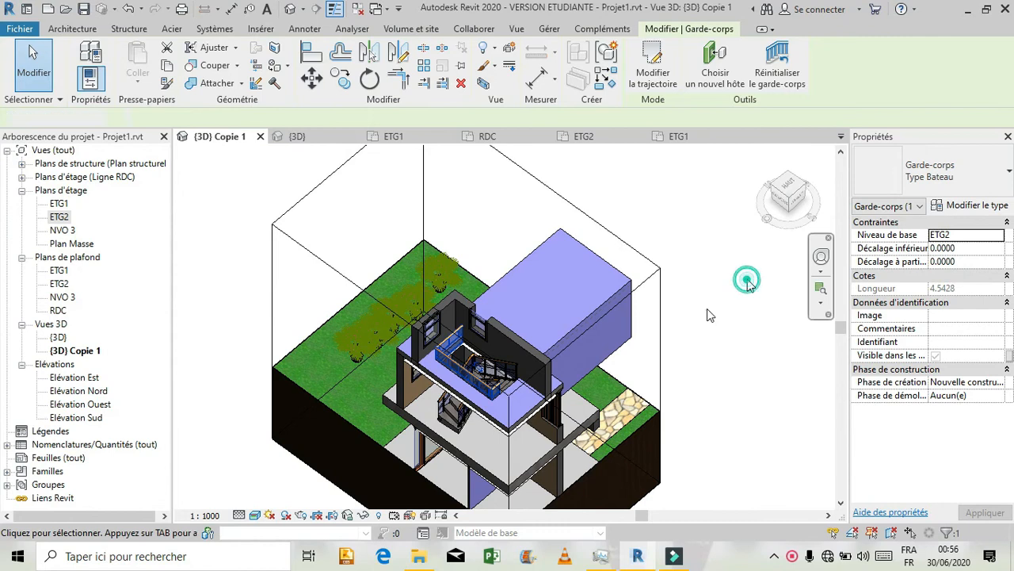
scroll(445, 414, "up", 1)
scroll(507, 384, "up", 5)
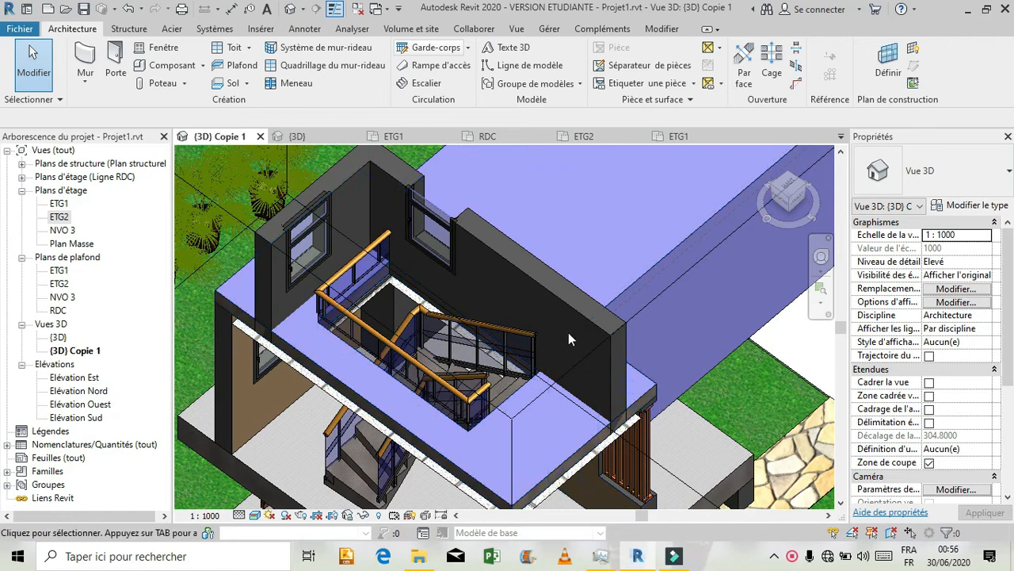
Select the section box and extend its front-left face outward to include the rest of the house.
scroll(572, 304, "down", 6)
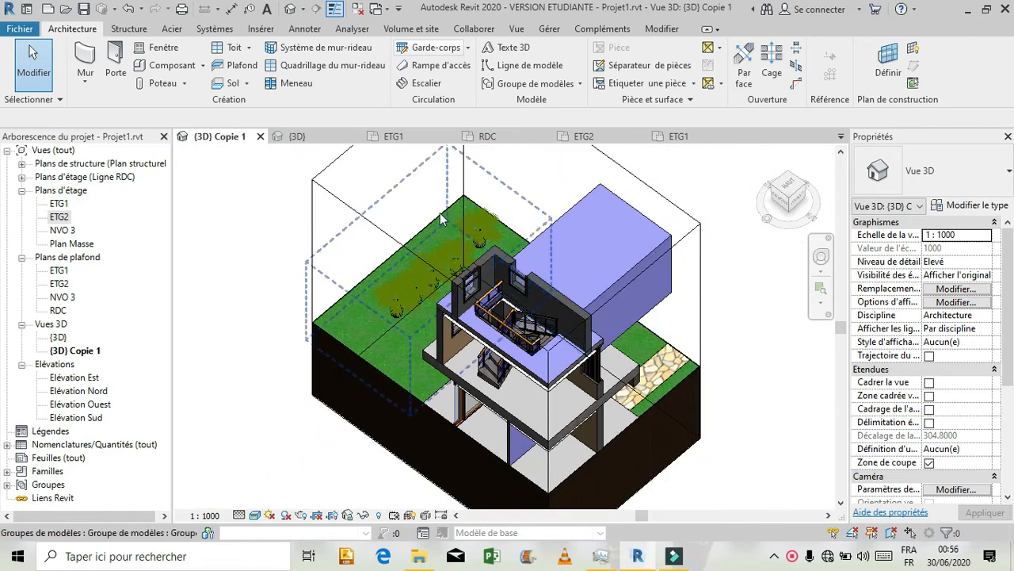
scroll(445, 230, "down", 2)
scroll(446, 230, "down", 2)
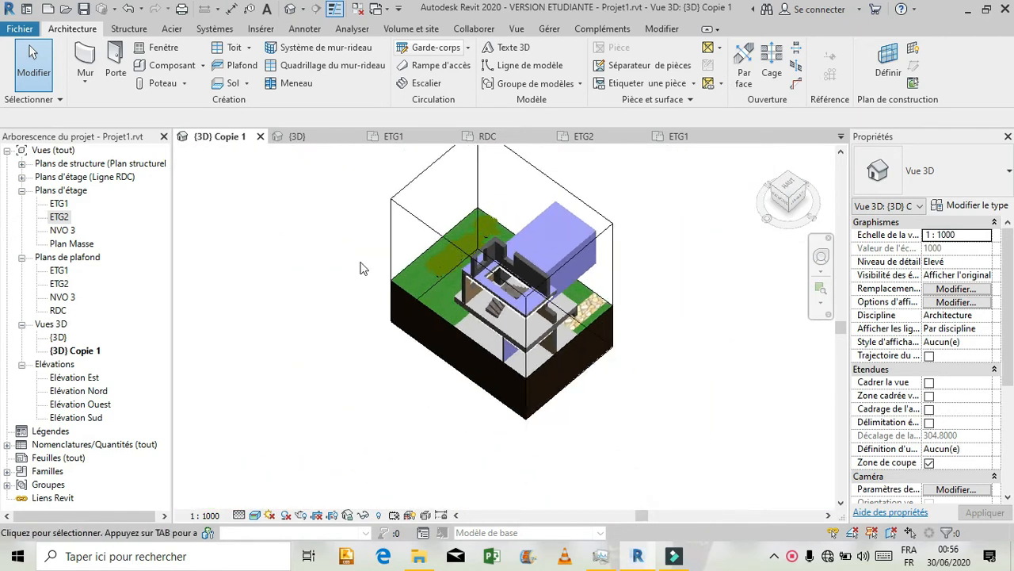
left_click(392, 212)
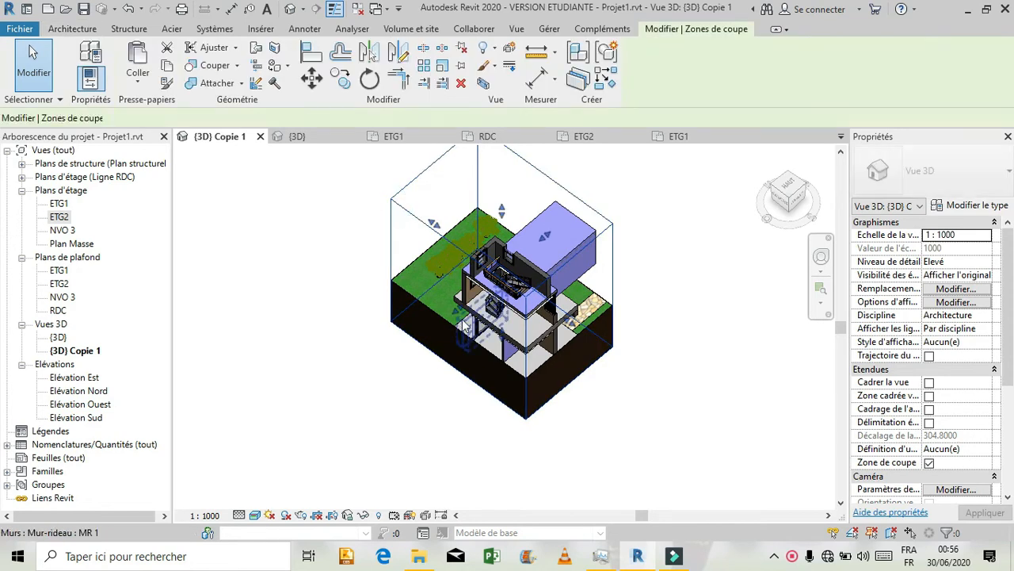
left_click_drag(457, 310, 419, 387)
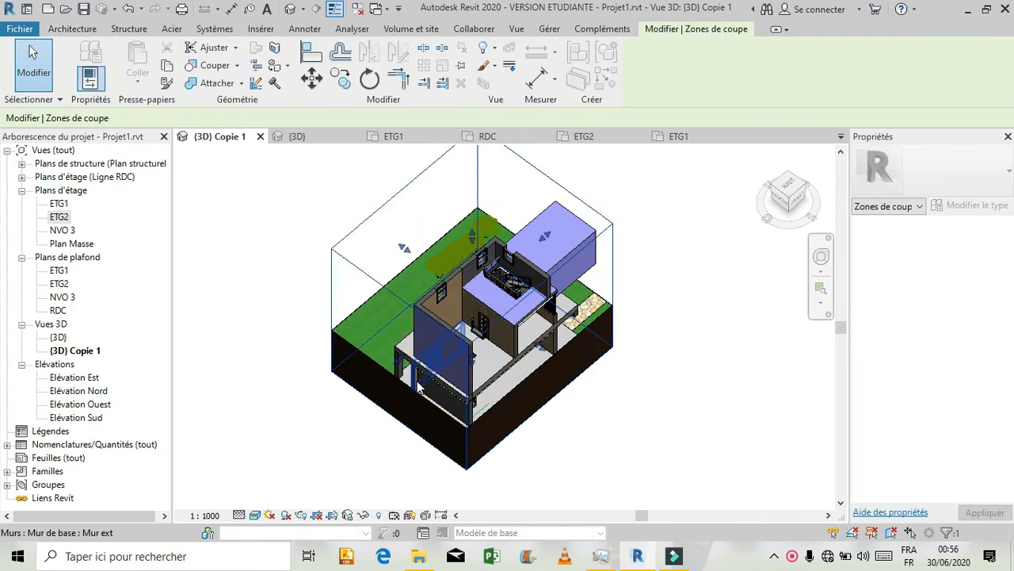
Orbit the sectioned building and examine the unguarded edges of the lower stair's opening on ETG1.
left_click(821, 260)
left_click_drag(729, 309, 543, 300)
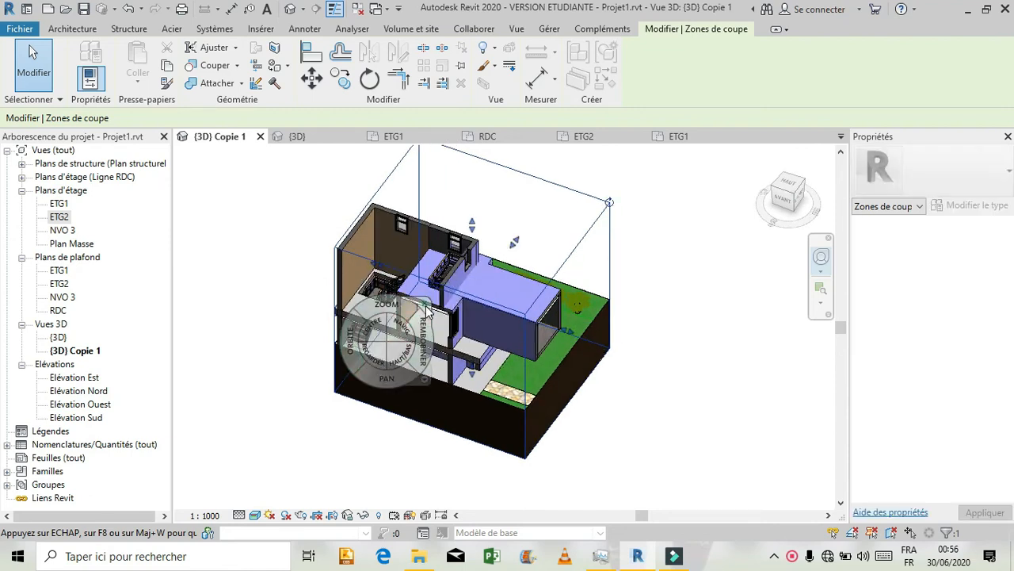
key("Escape")
scroll(383, 276, "up", 4)
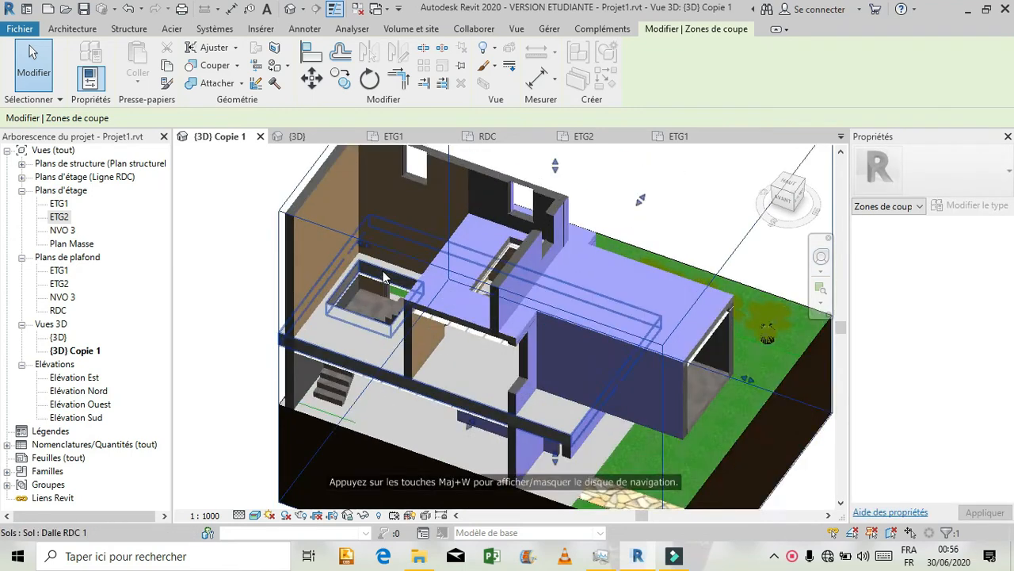
scroll(383, 277, "down", 3)
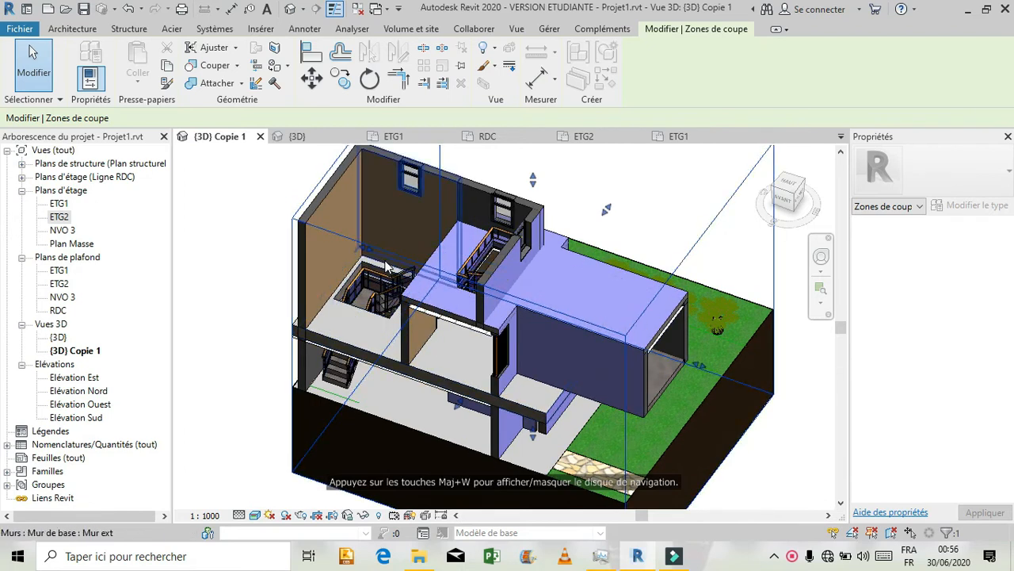
scroll(386, 266, "up", 5)
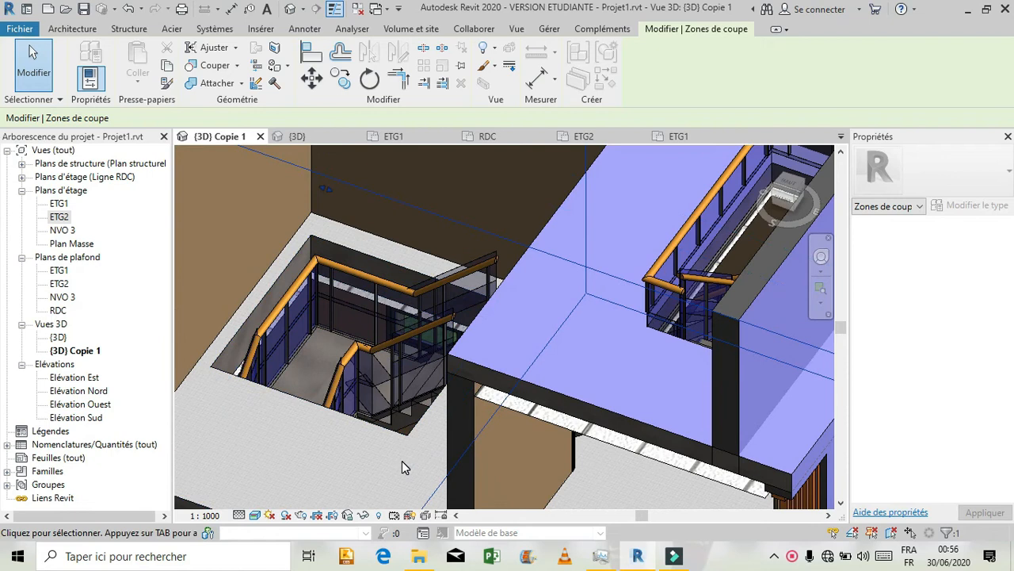
Start a sketched railing path in the ETG1 floor plan, with a line about 2.23 m along the stair opening's upper edge.
left_click(393, 138)
scroll(442, 235, "up", 5)
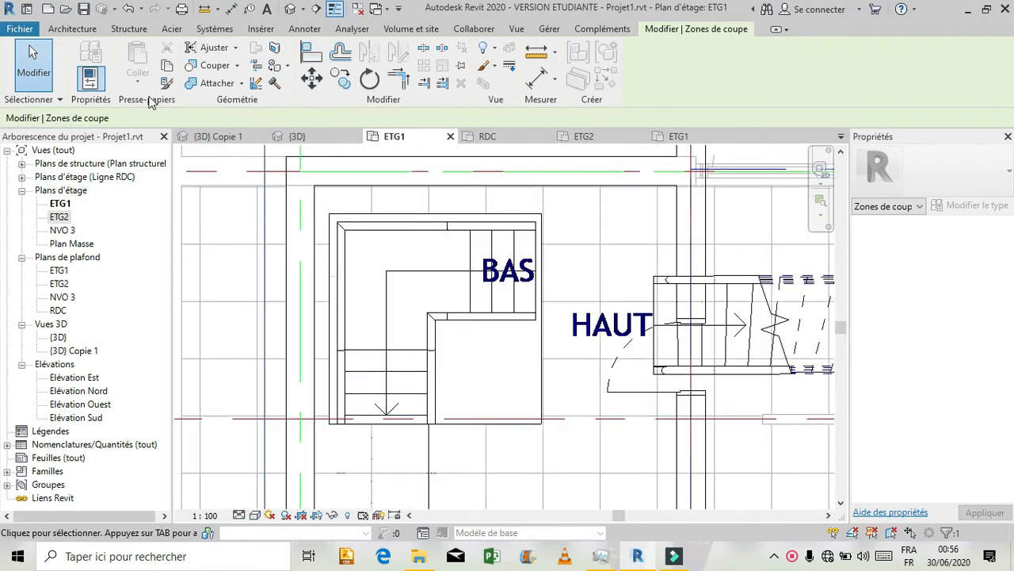
left_click(75, 29)
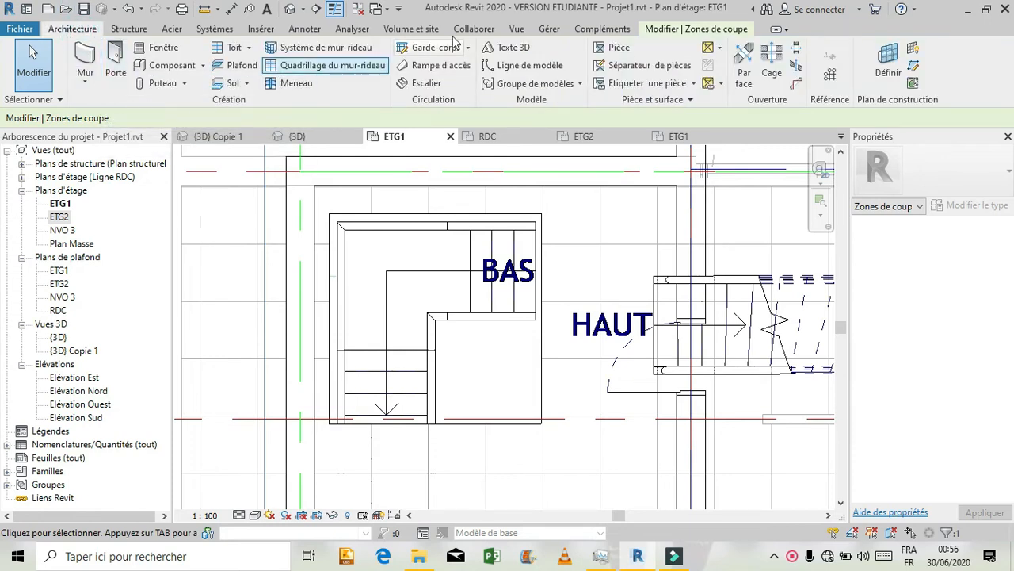
left_click(402, 51)
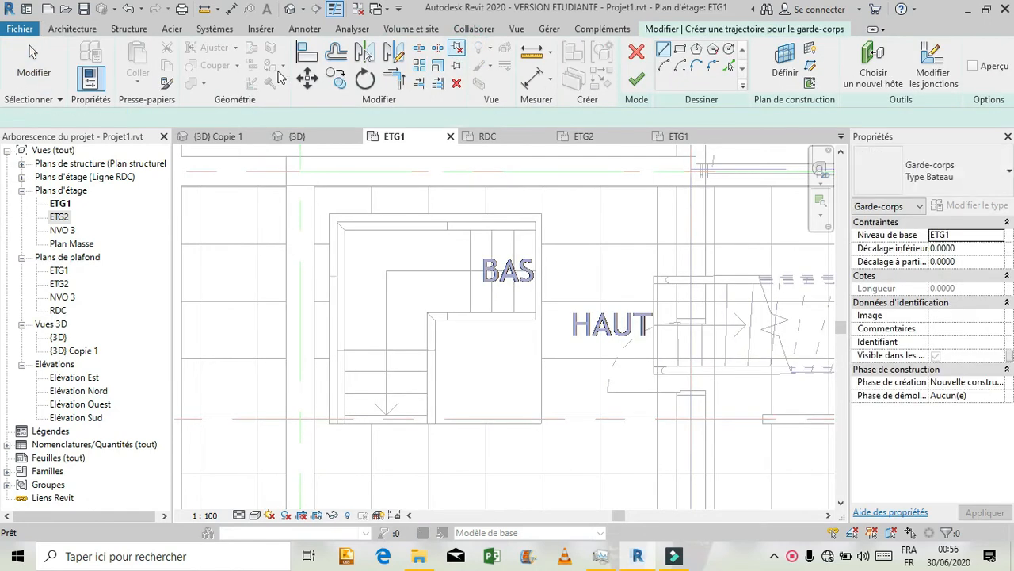
left_click(541, 213)
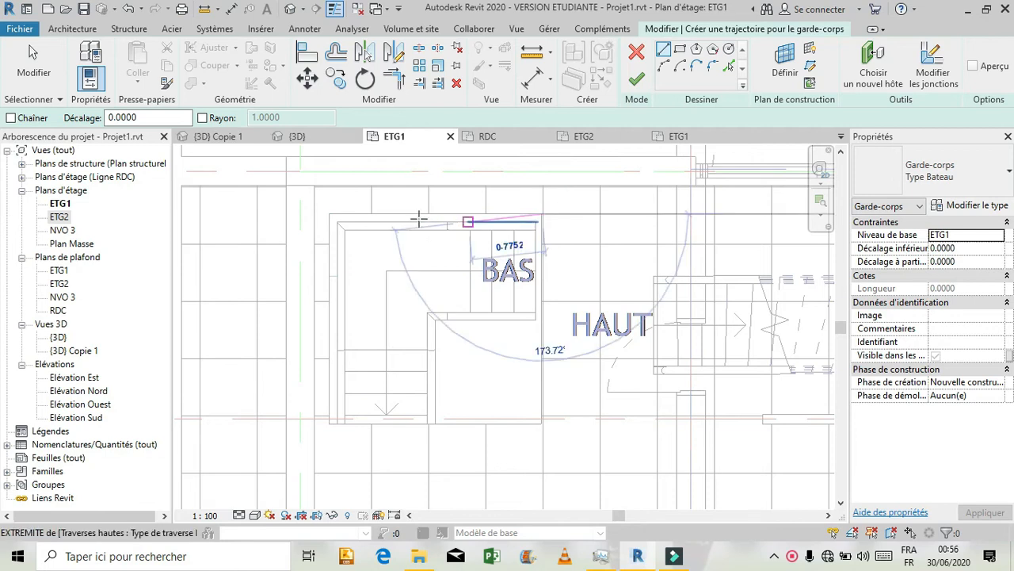
left_click(330, 213)
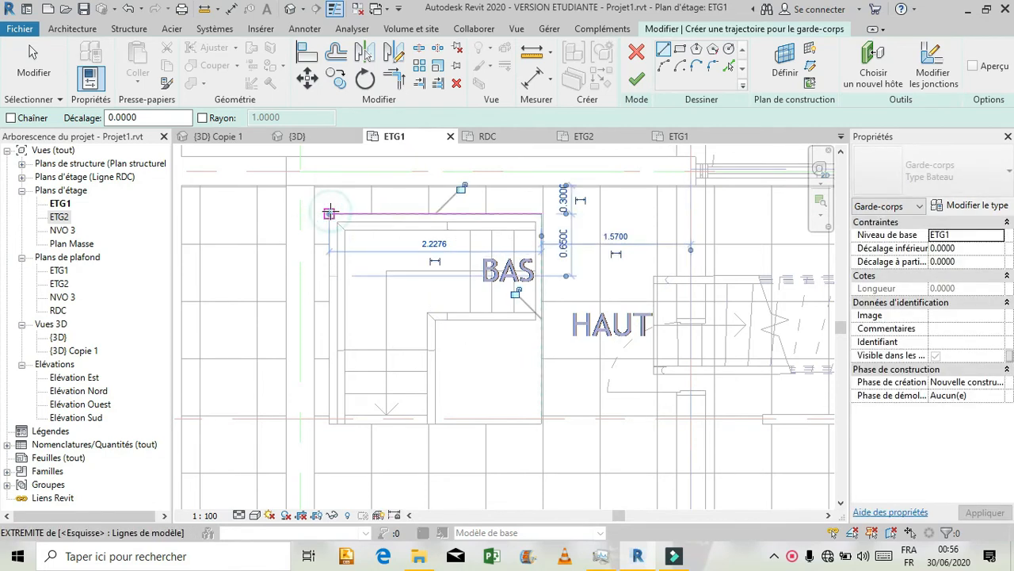
Extend the path along the opening's left, lower and right edges, about 2.20, 2.23 and 1.08 m, and finish the railing to view in {3D} Copie 1.
left_click(329, 212)
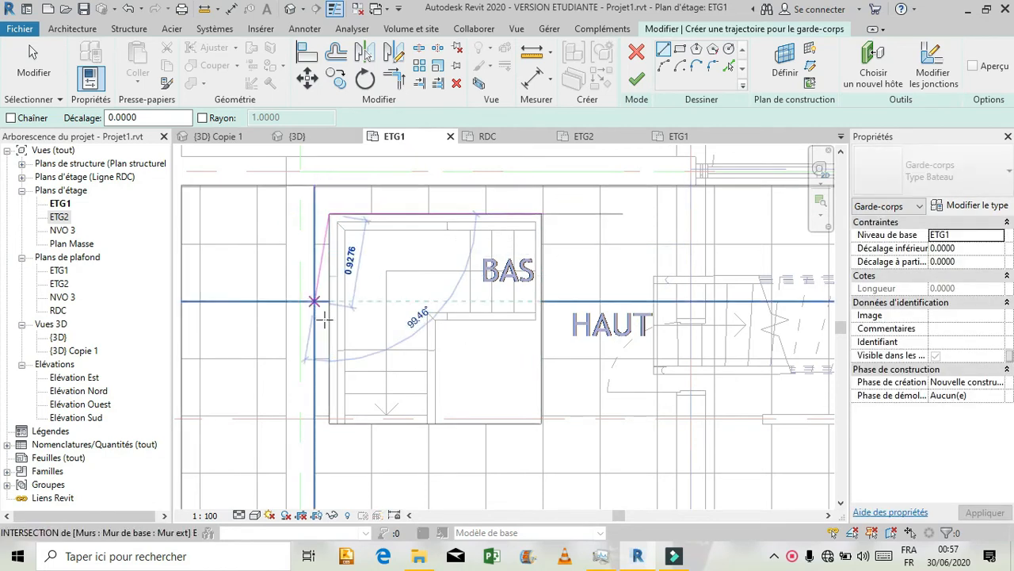
left_click(330, 422)
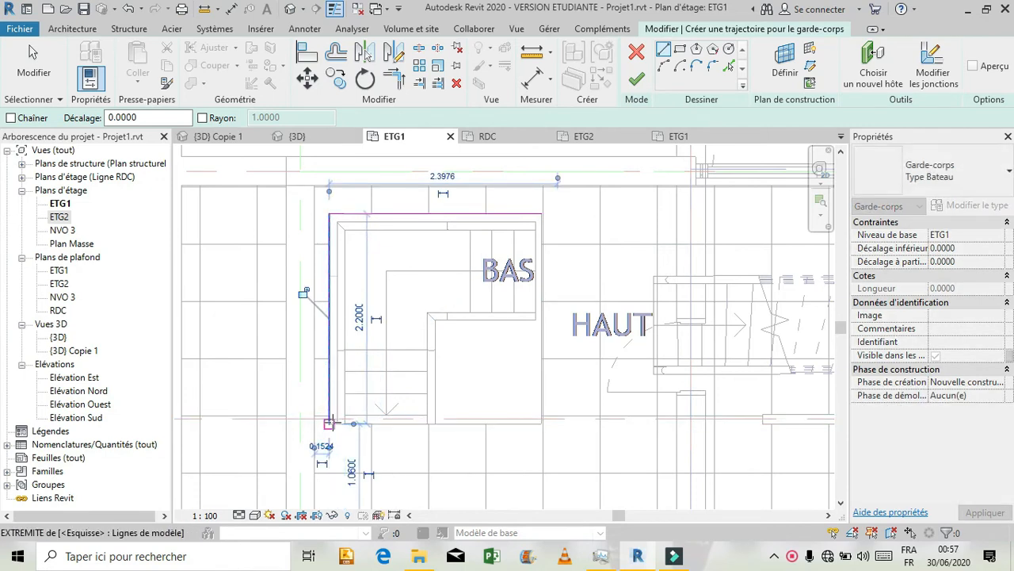
left_click(331, 423)
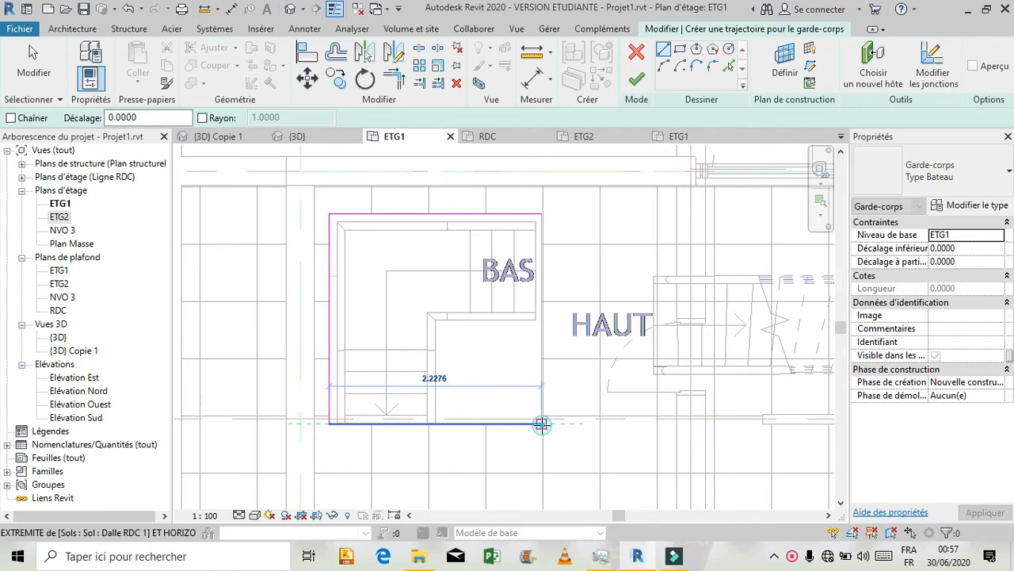
left_click(542, 423)
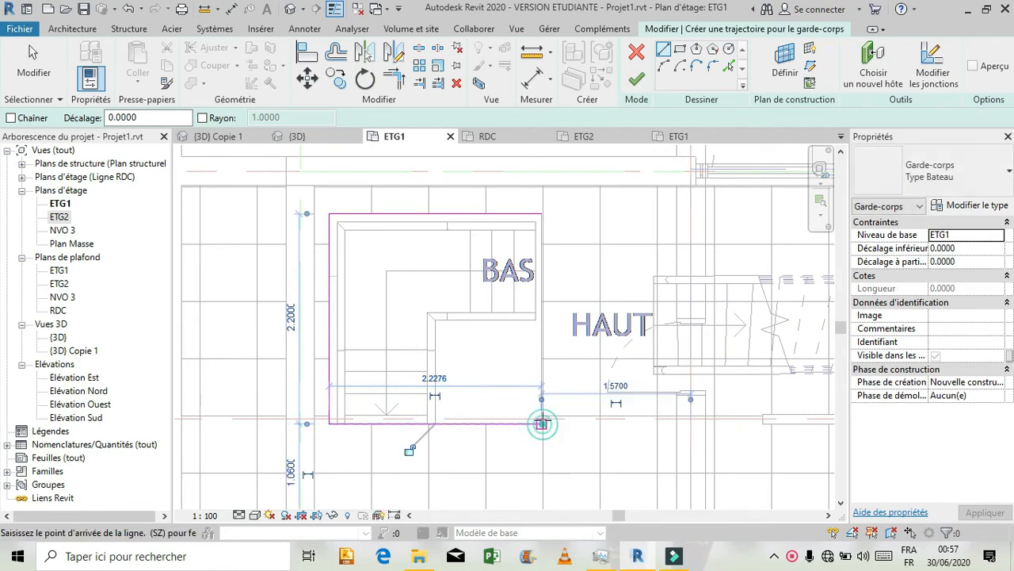
left_click(542, 303)
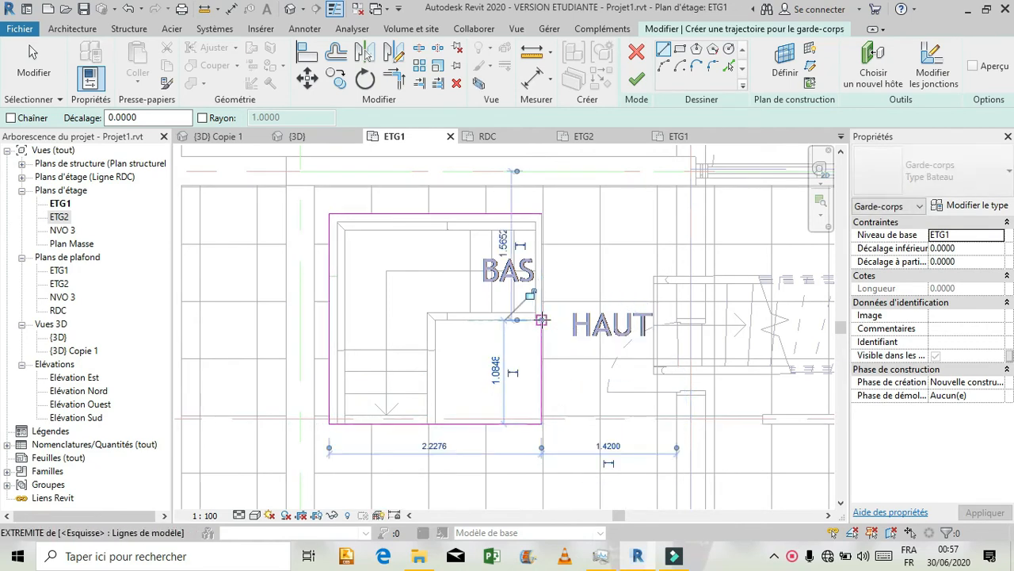
left_click(636, 80)
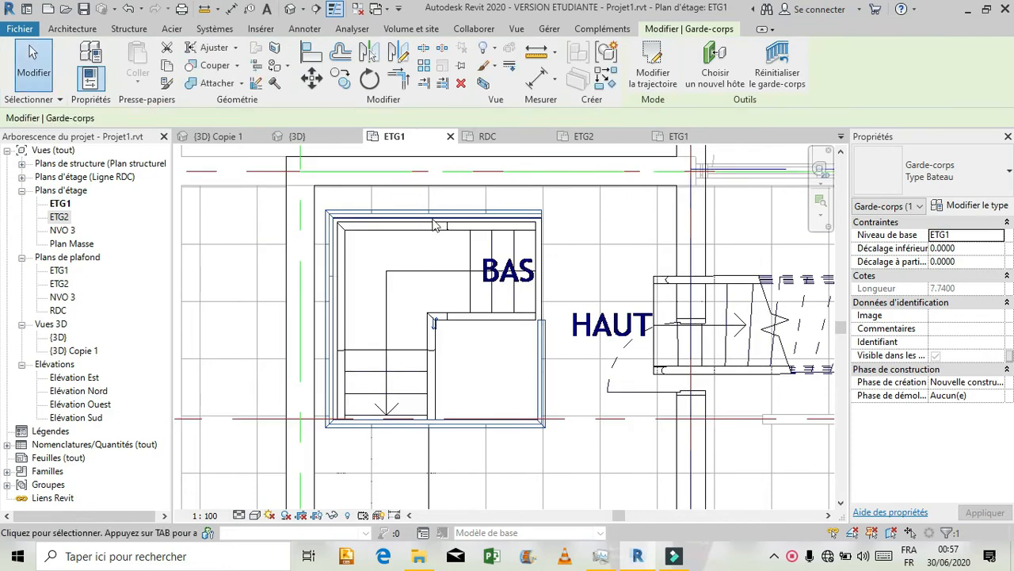
left_click(202, 141)
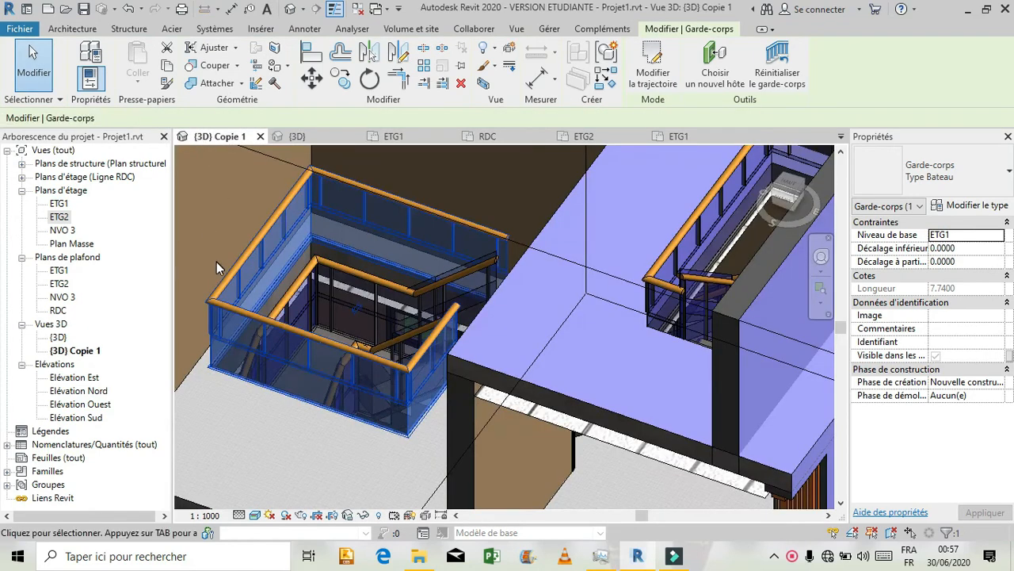
Examine the finished railings in the sectioned model, and the exterior of the whole house in the {3D} view.
left_click(293, 440)
scroll(294, 440, "down", 2)
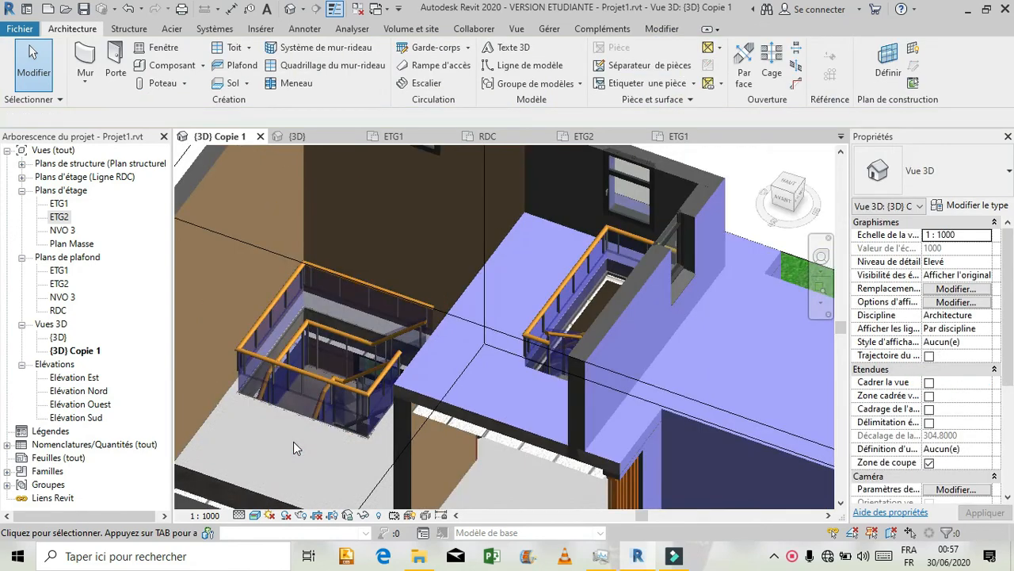
scroll(330, 389, "down", 4)
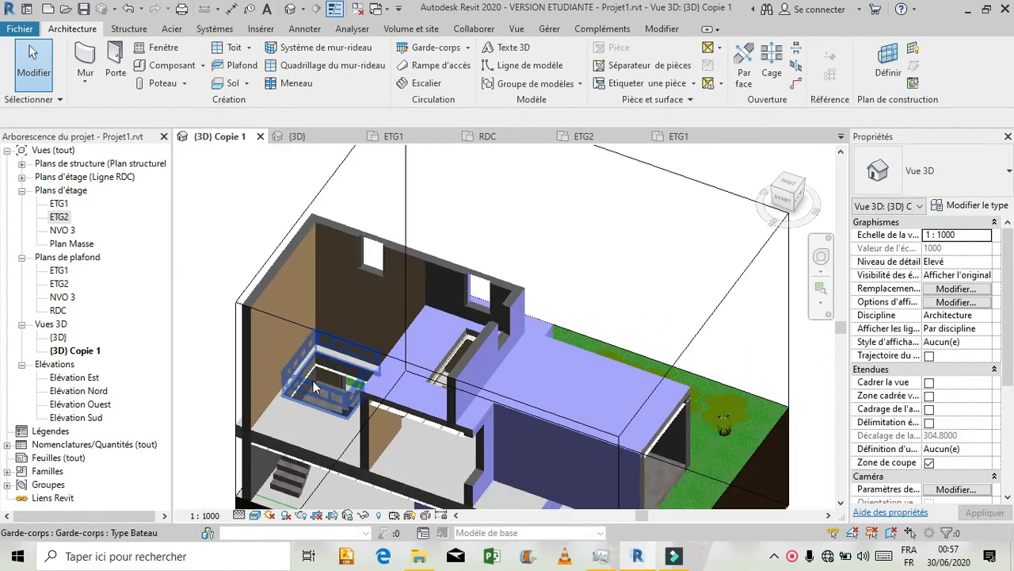
scroll(329, 305, "down", 2)
scroll(325, 276, "down", 1)
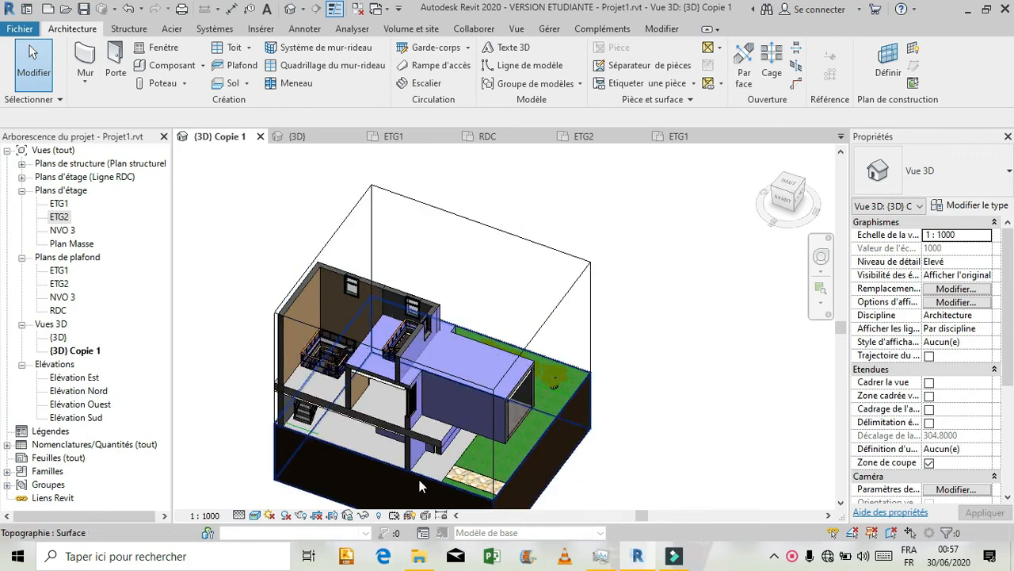
scroll(691, 274, "down", 1)
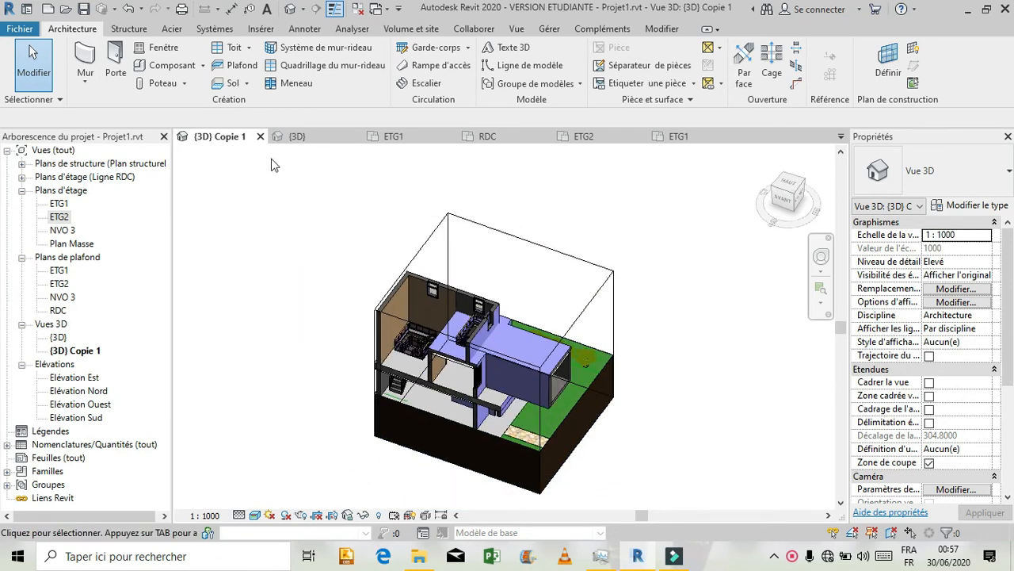
left_click(329, 141)
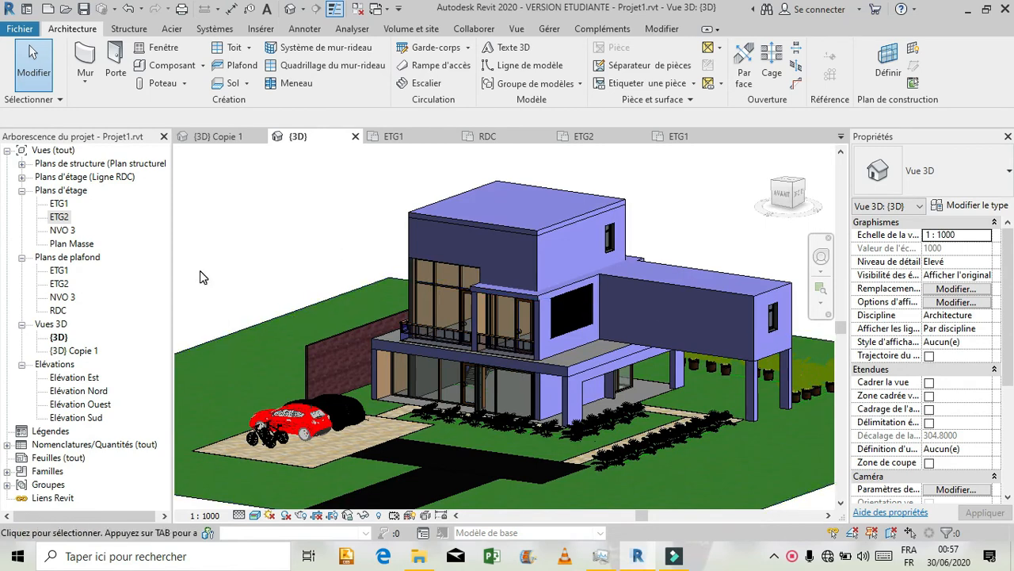
scroll(415, 278, "down", 4)
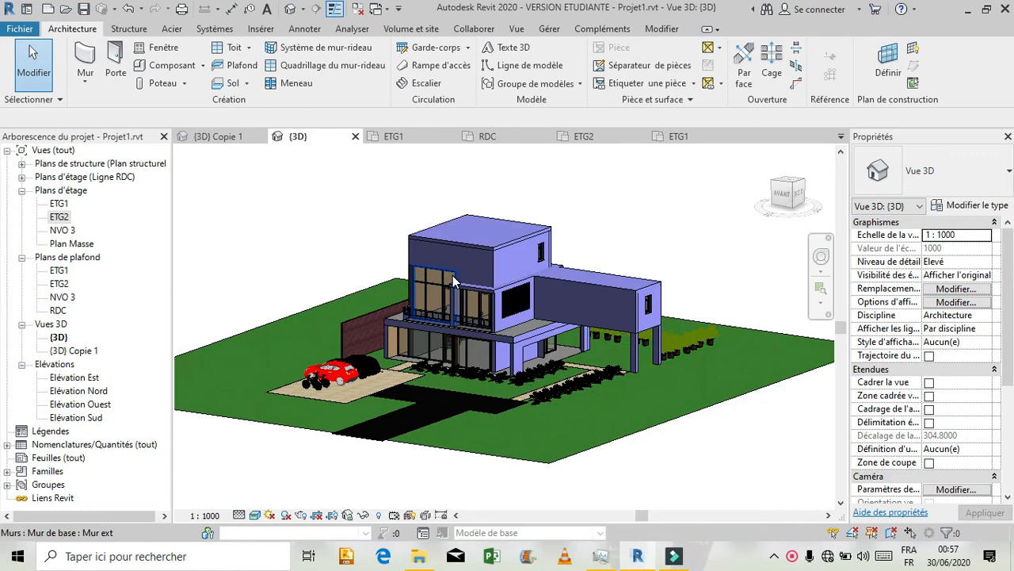
scroll(453, 281, "up", 1)
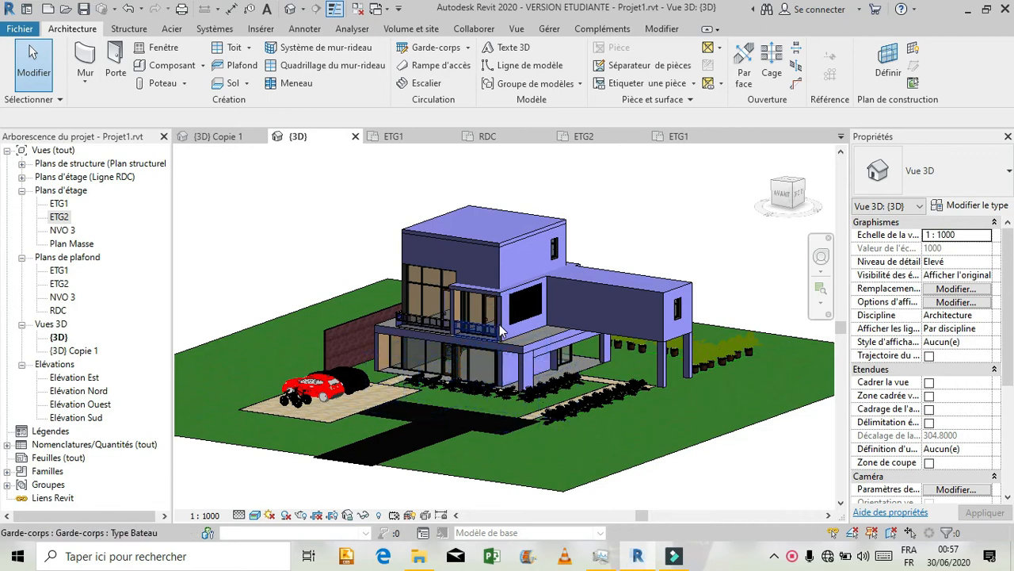
scroll(501, 329, "up", 2)
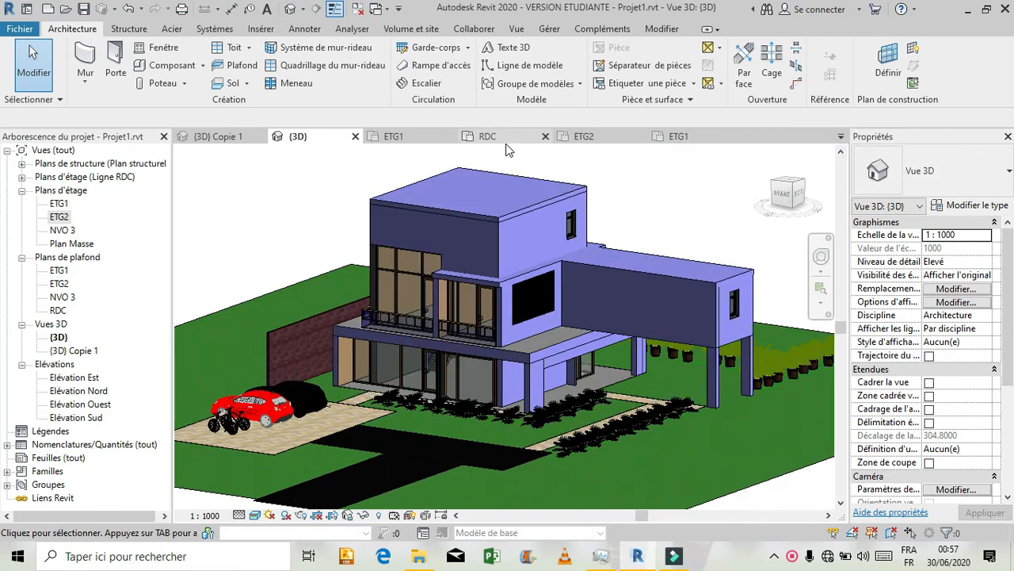
Close the ETG1 and ETG2 floor plan views of Projet1.
left_click(734, 136)
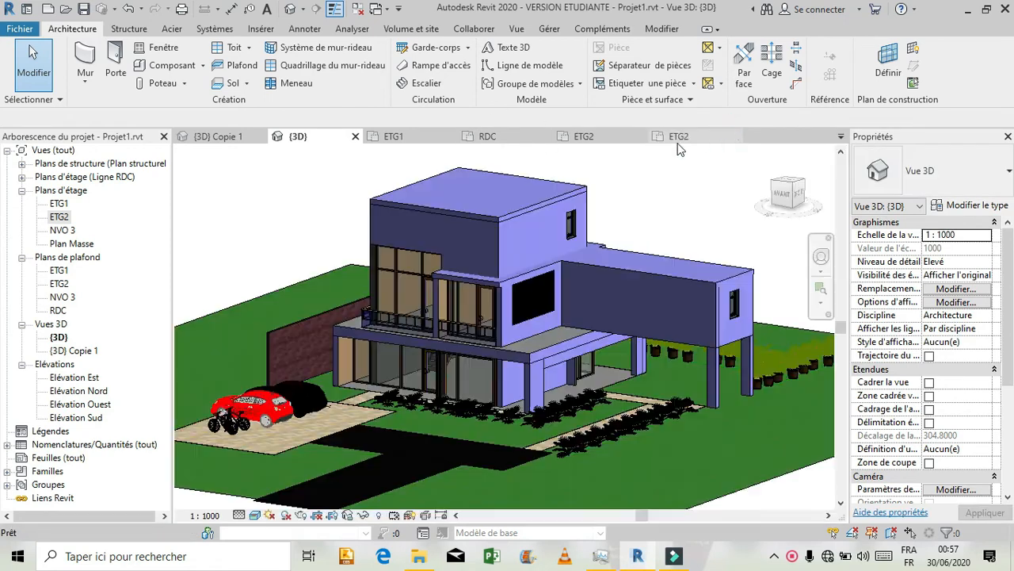
left_click(686, 138)
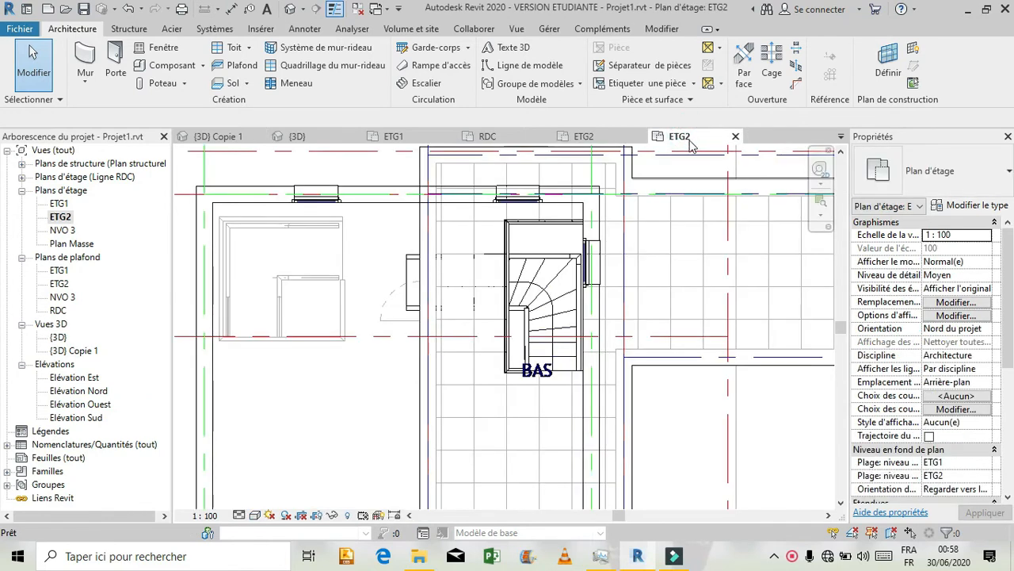
left_click(735, 136)
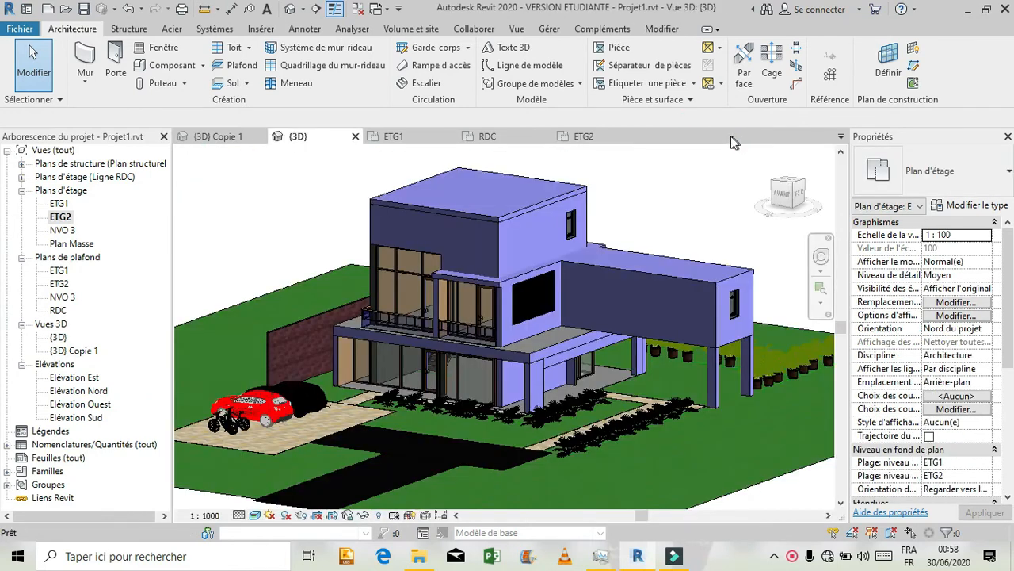
Switch to the formation revit.rvt project, open its default 3D view and examine the reference house from outside.
left_click(586, 138)
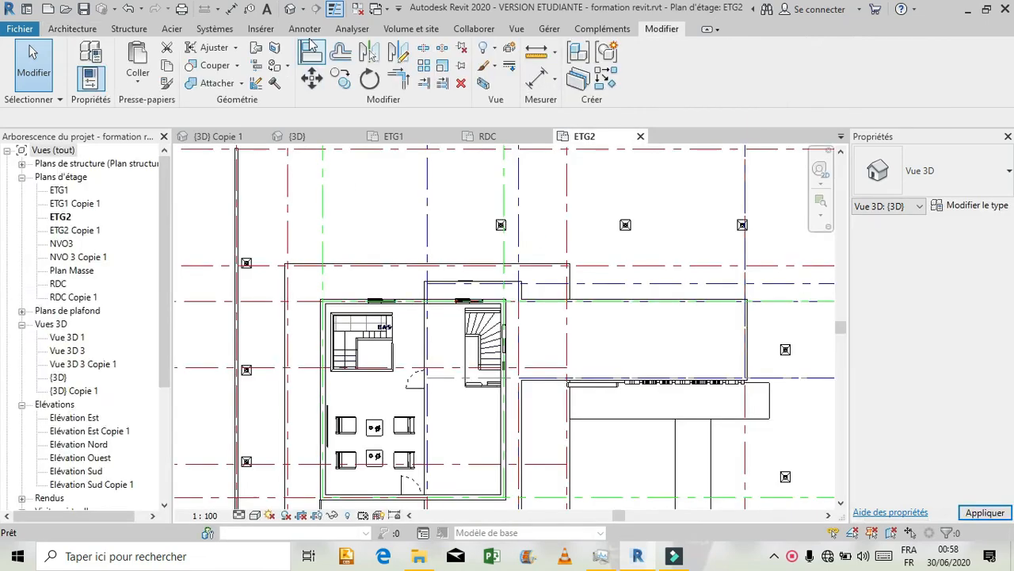
left_click(290, 12)
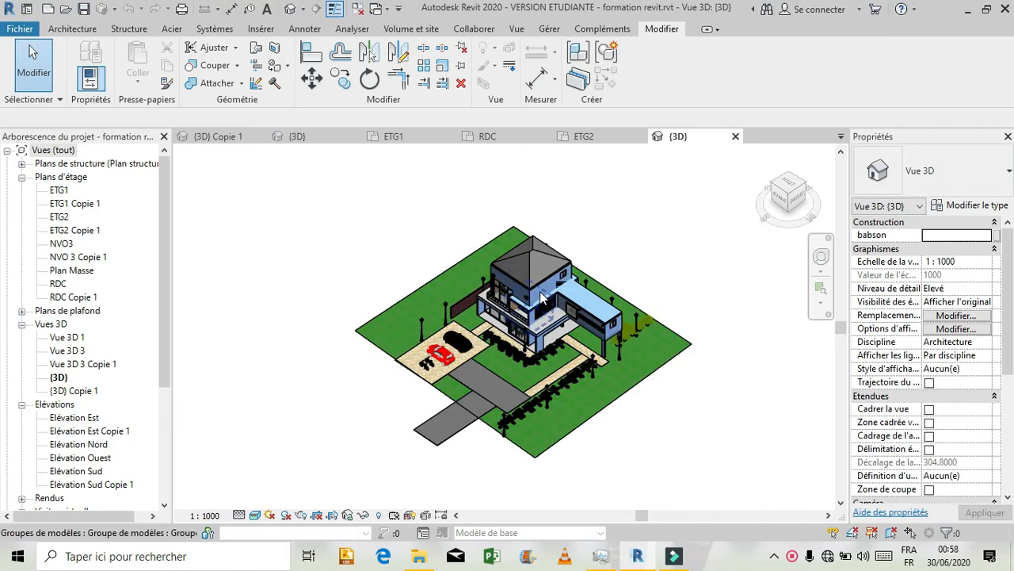
scroll(542, 290, "up", 10)
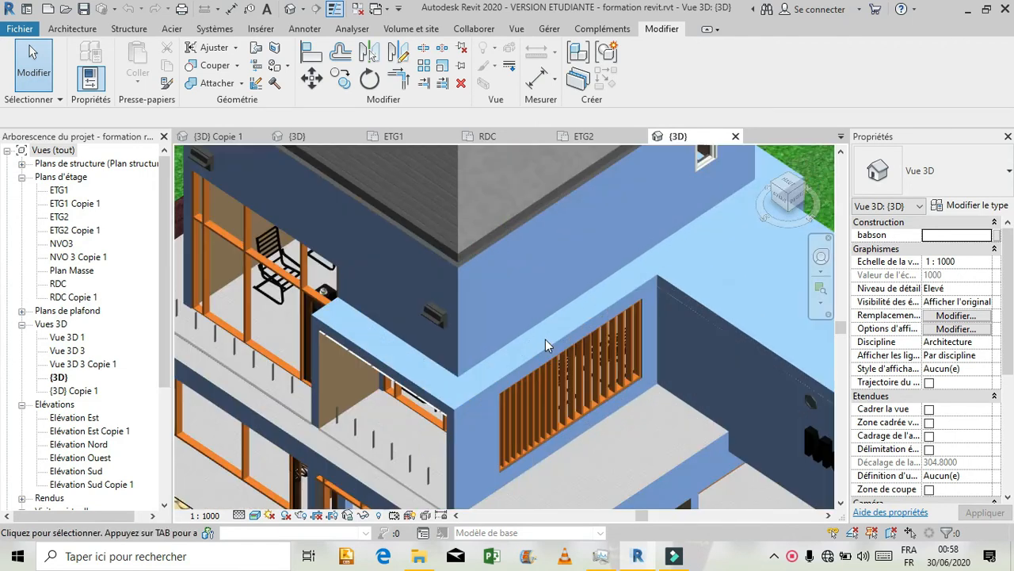
scroll(545, 340, "down", 7)
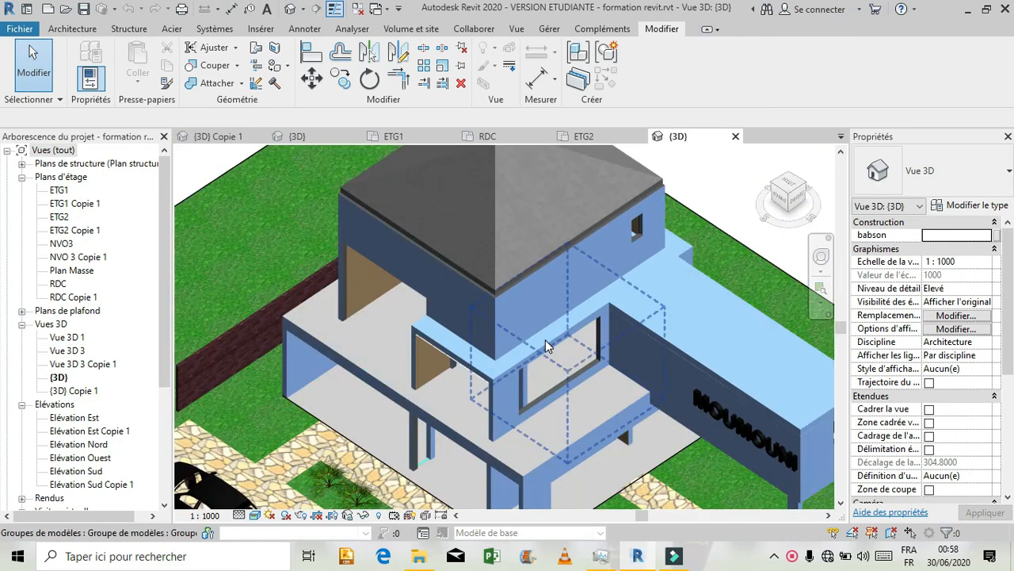
scroll(410, 294, "up", 2)
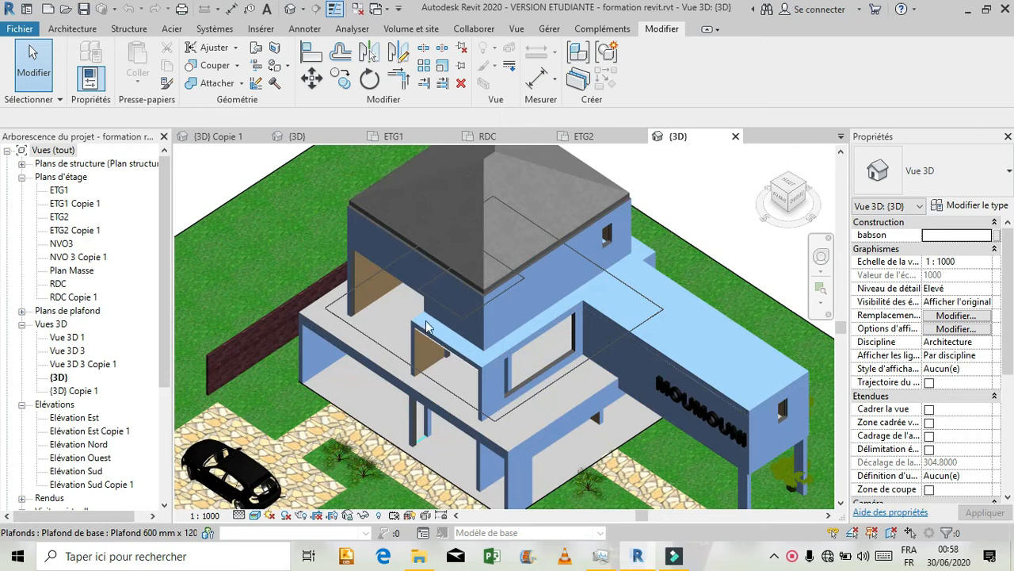
scroll(426, 323, "down", 3)
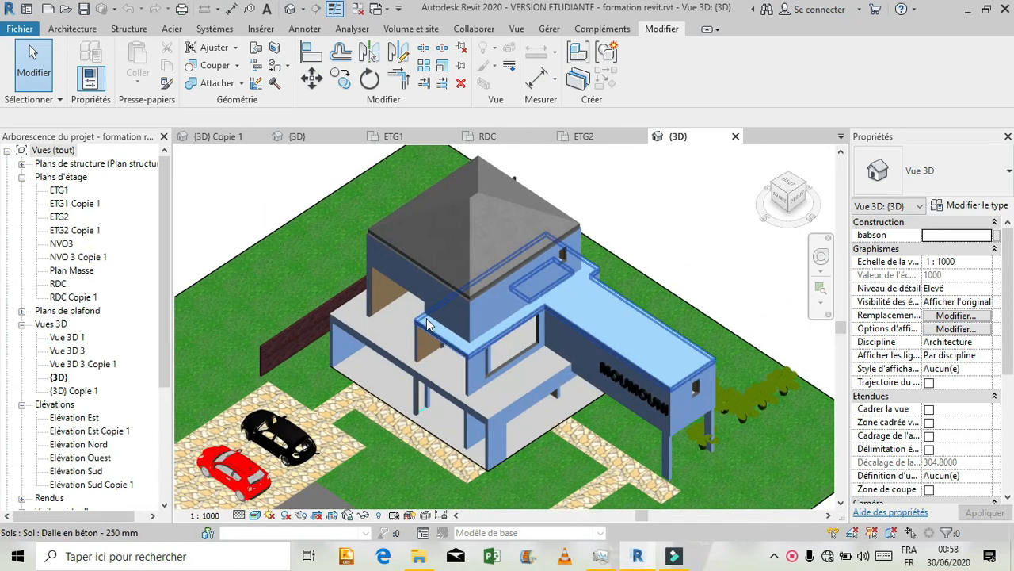
scroll(426, 324, "down", 1)
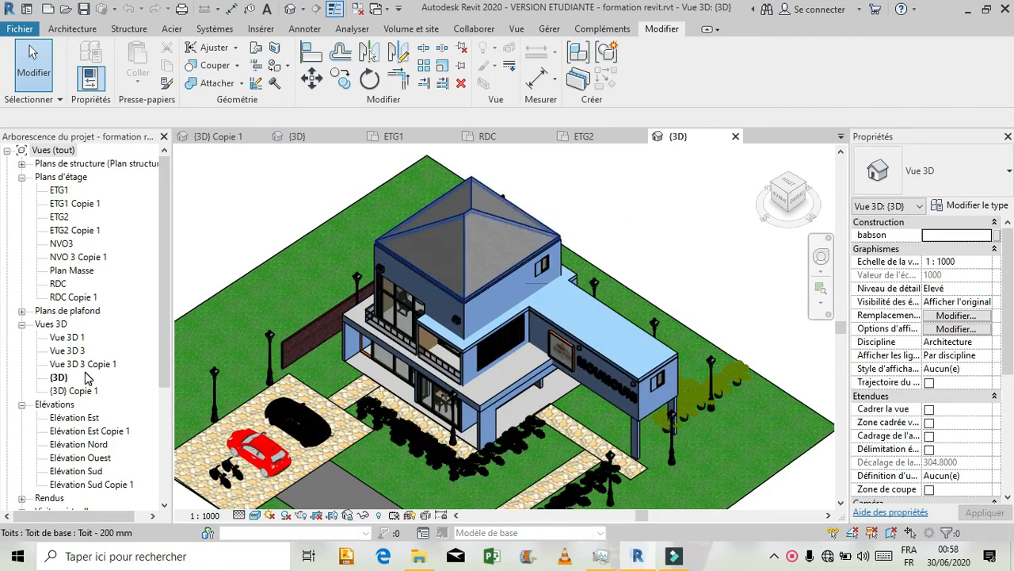
Open the {3D} Copie 1 view of formation revit.rvt, orbit it to an oblique angle and set its visual style to Réaliste.
double_click(88, 392)
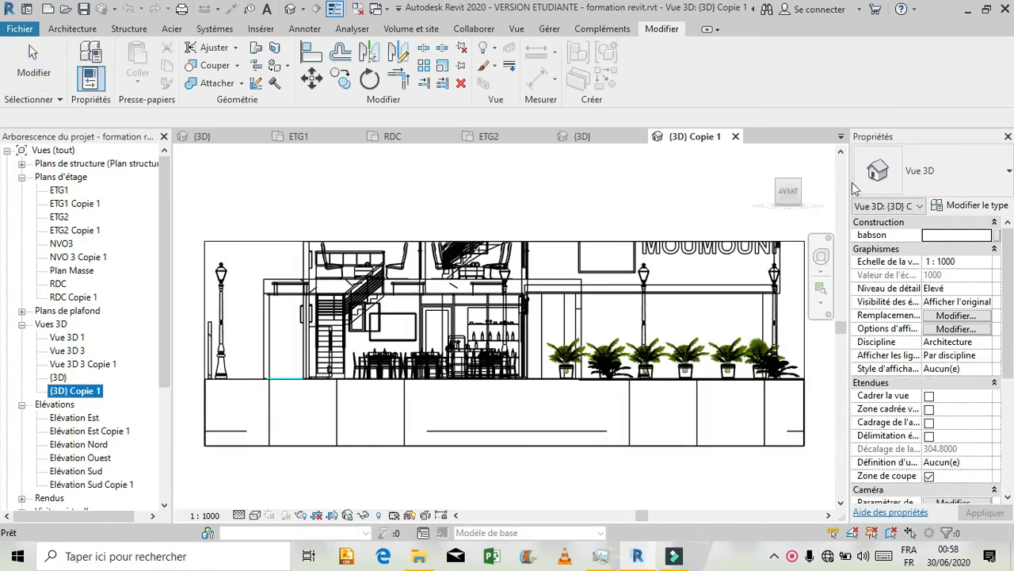
left_click(822, 255)
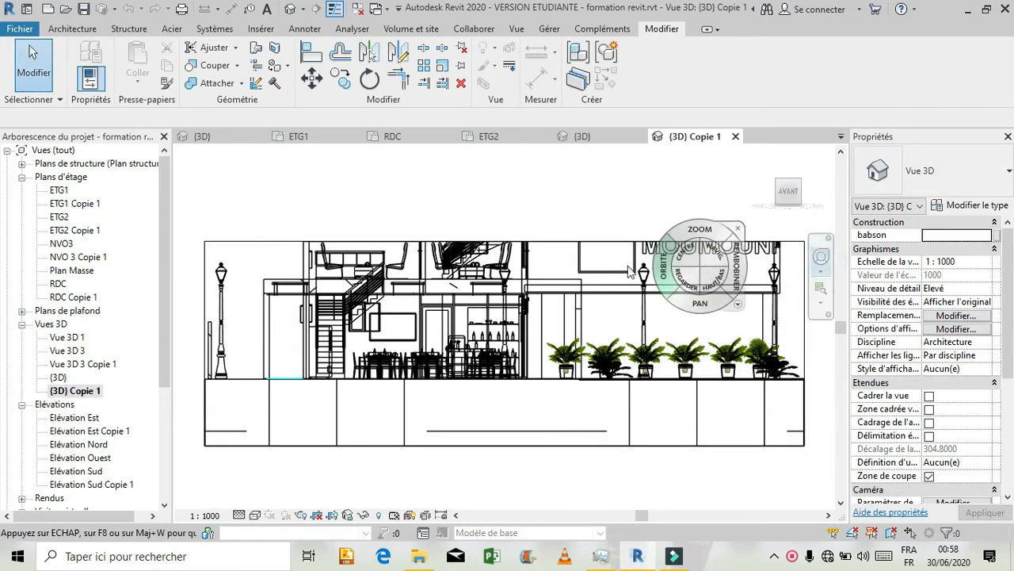
left_click_drag(642, 273, 527, 319)
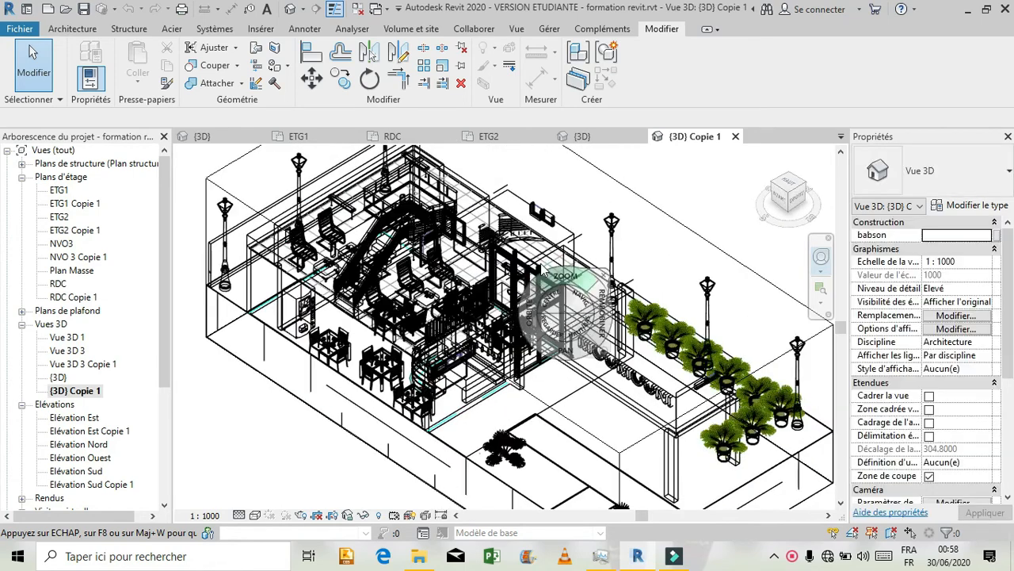
left_click(598, 267)
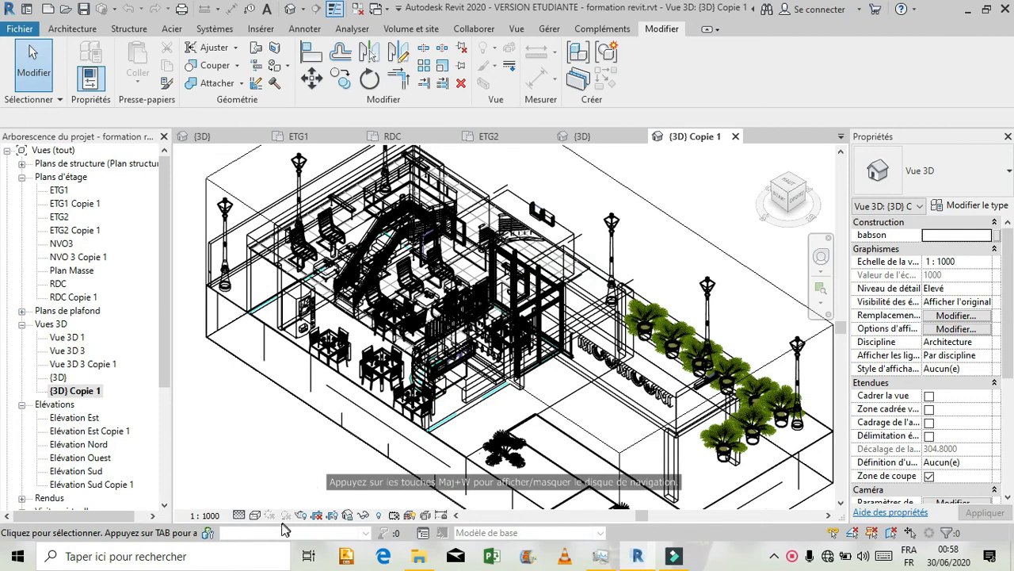
left_click(257, 516)
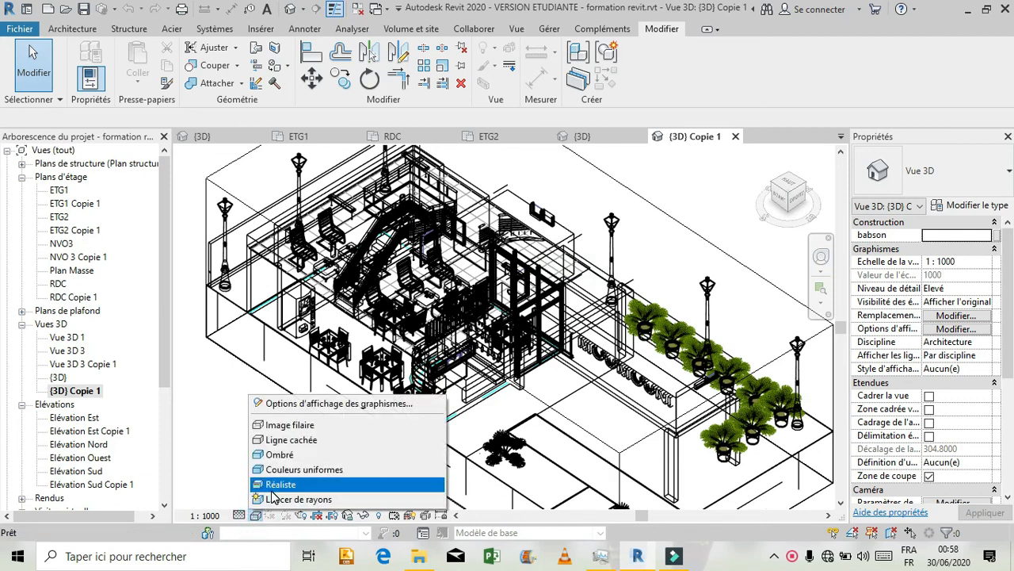
left_click(272, 485)
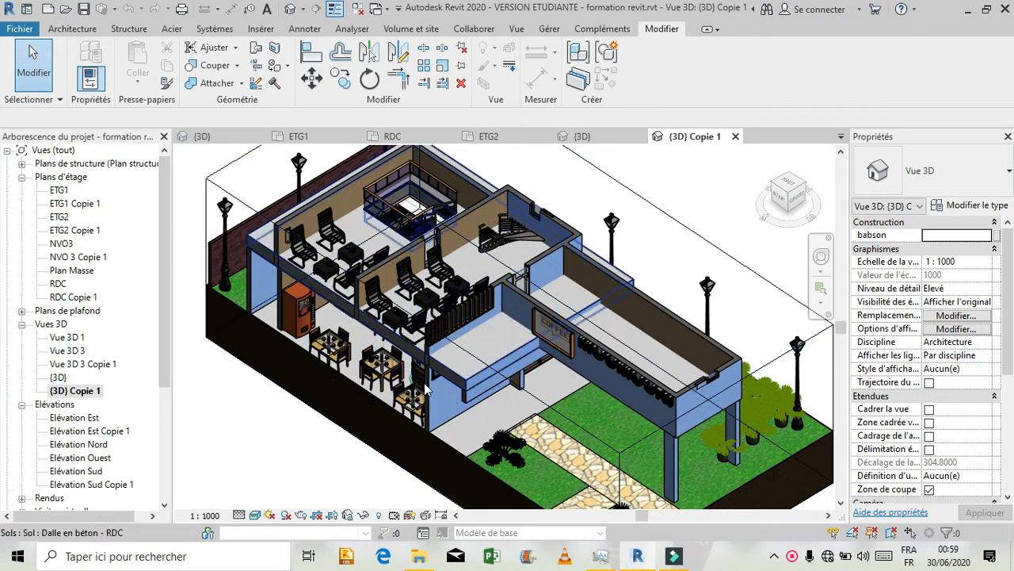
Select the section box and lower its upper face to cut the building open at the ground floor.
left_click(637, 195)
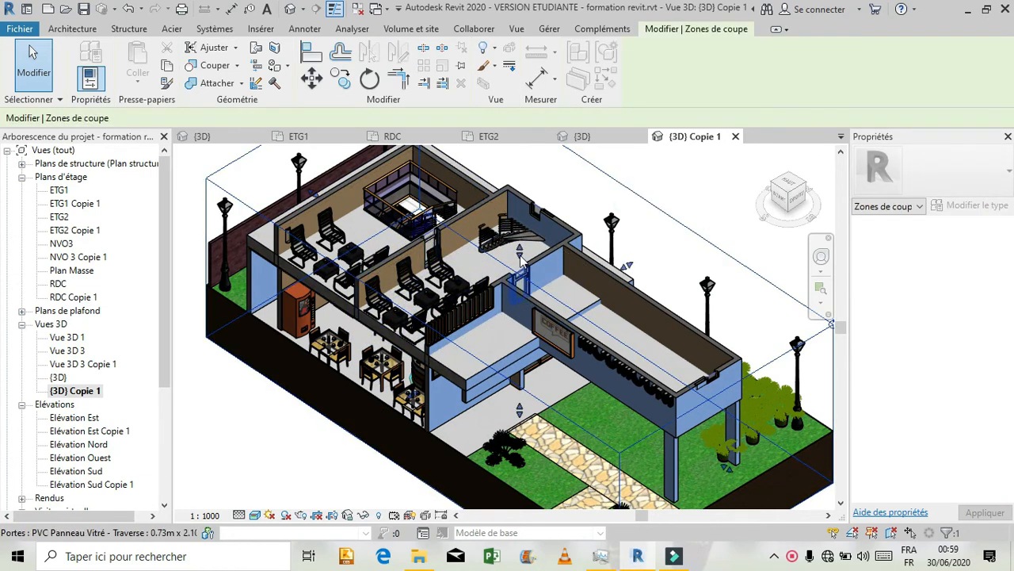
left_click_drag(521, 254, 530, 297)
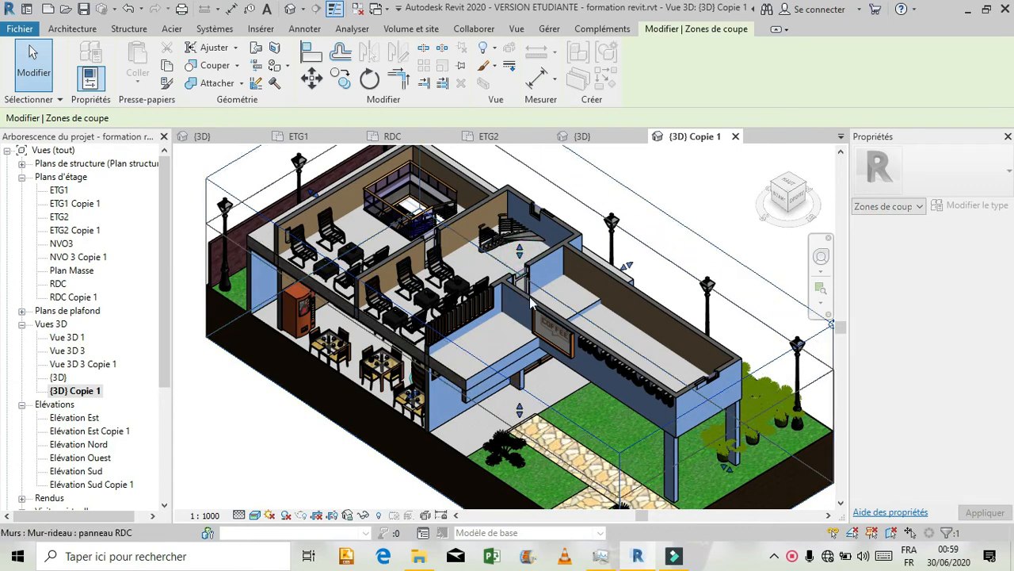
left_click_drag(527, 296, 529, 298)
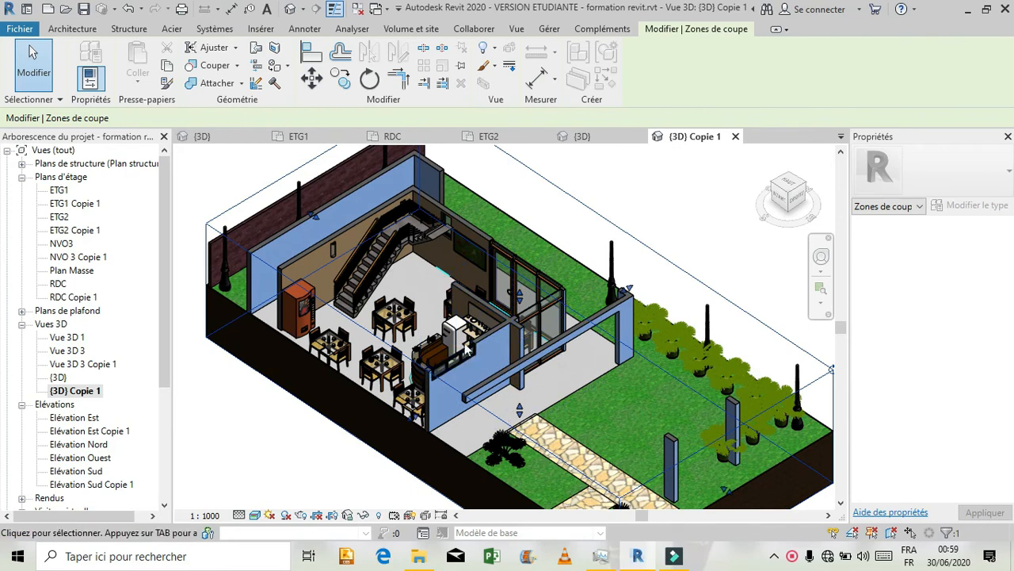
Examine the furnished ground-floor café from several angles, including the tables, the bar counter and the wall-mounted television.
scroll(363, 351, "up", 5)
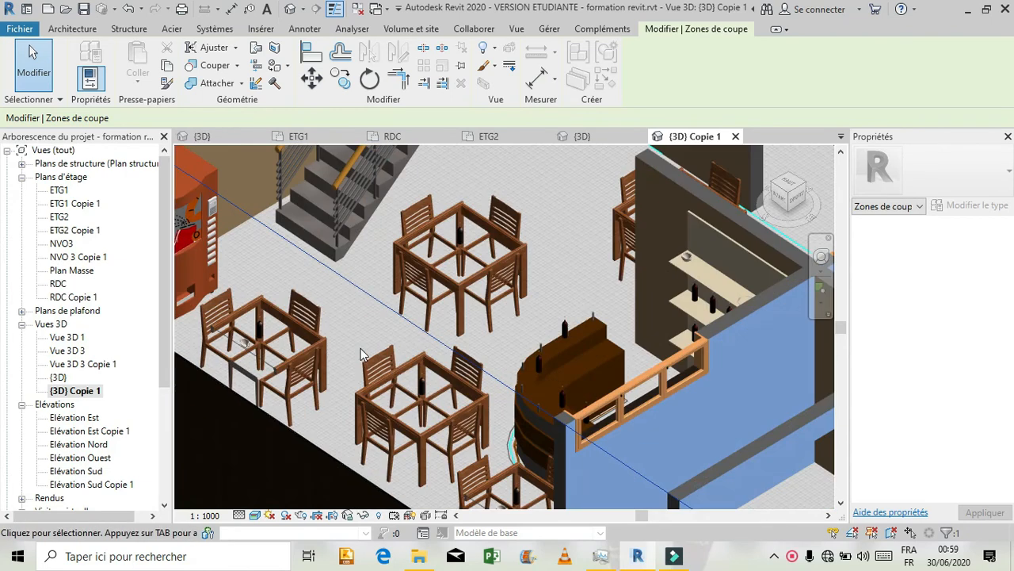
scroll(670, 341, "down", 2)
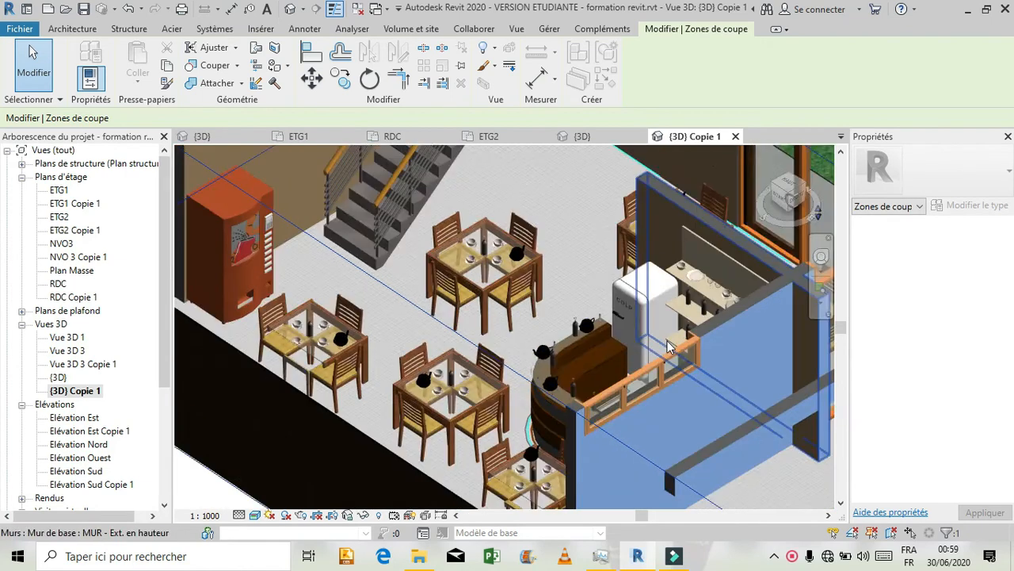
left_click(821, 256)
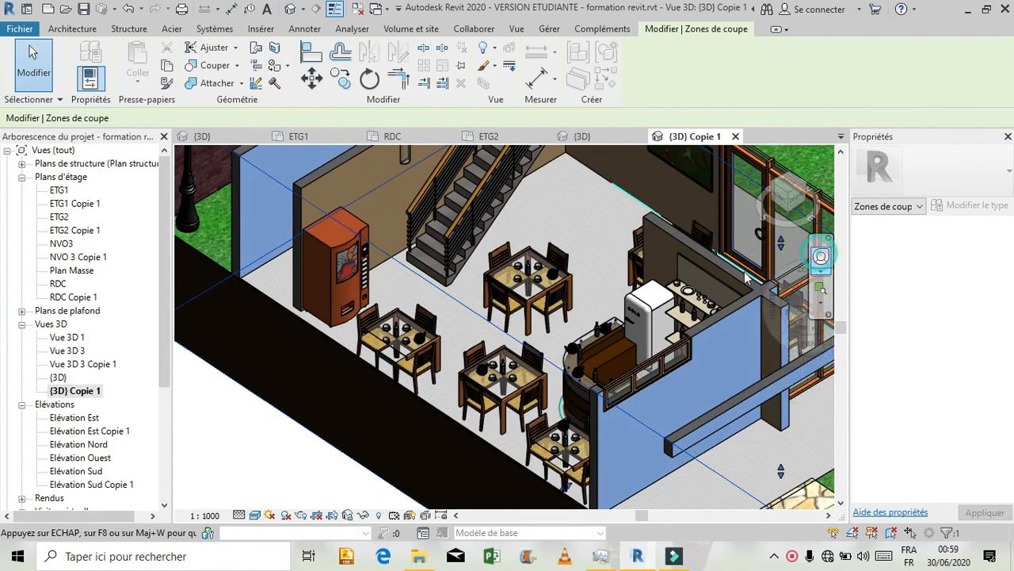
left_click_drag(554, 293, 448, 278)
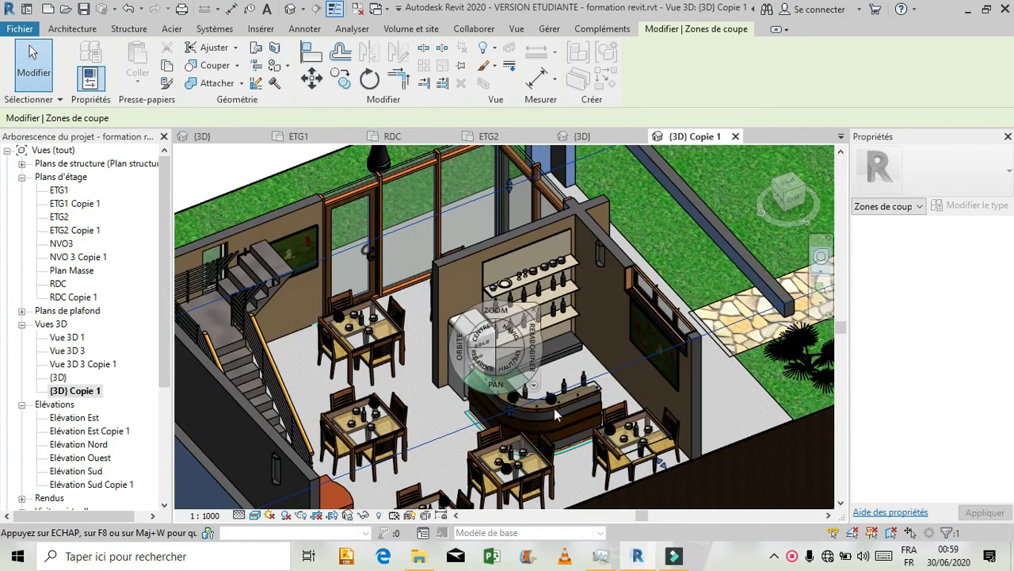
left_click_drag(510, 350, 555, 351)
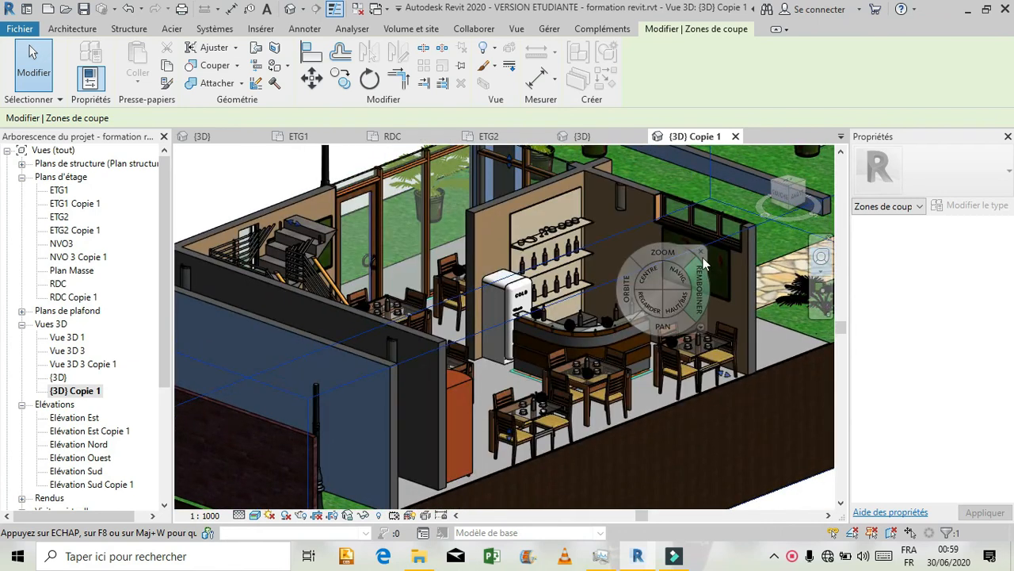
left_click(703, 252)
scroll(726, 268, "up", 4)
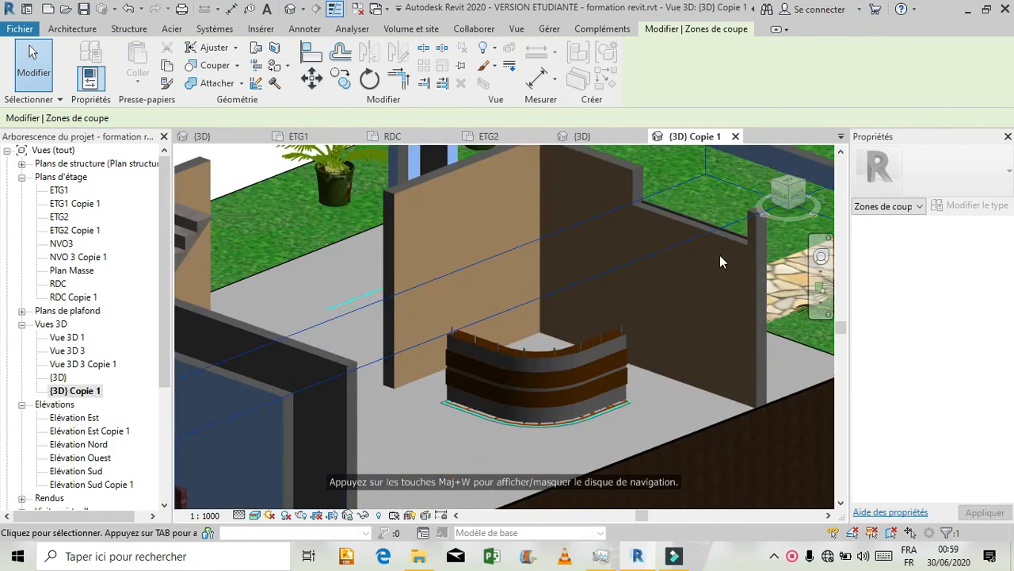
scroll(715, 249, "up", 3)
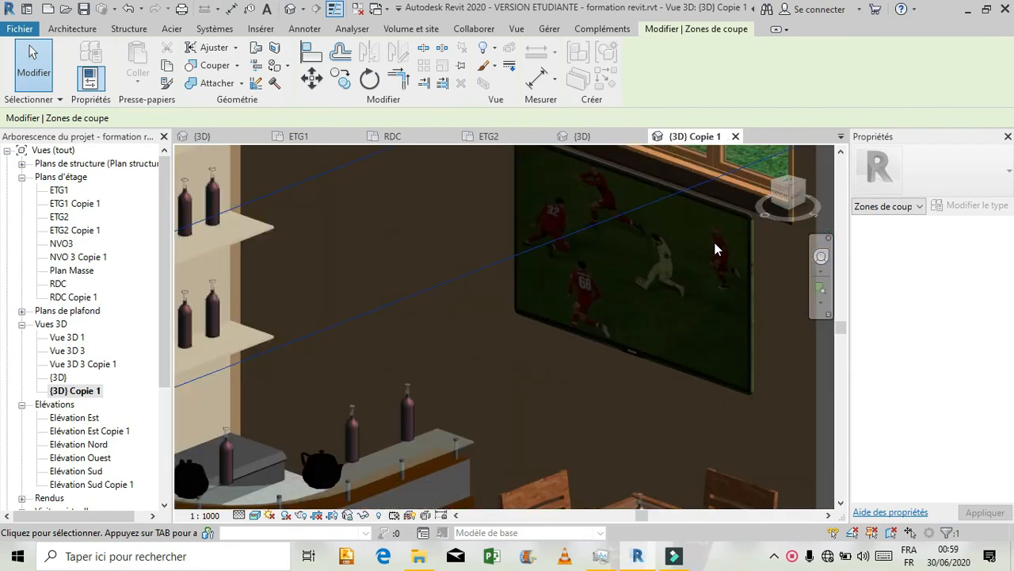
scroll(715, 249, "up", 2)
scroll(716, 248, "up", 3)
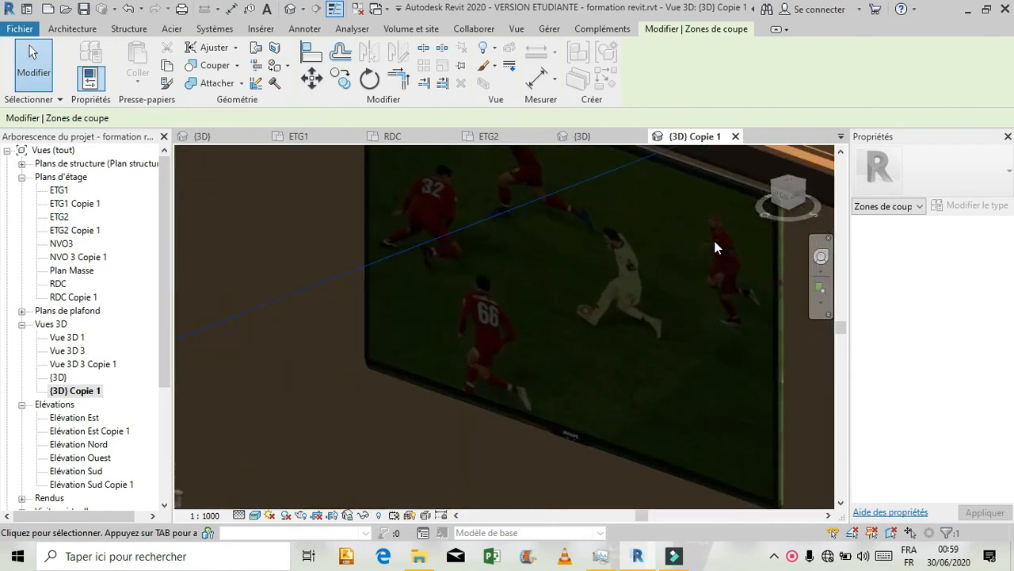
Examine the café's bar corner with its bottle shelves, refrigerator and television, and its place within the sectioned ground floor and garden.
scroll(717, 313, "down", 4)
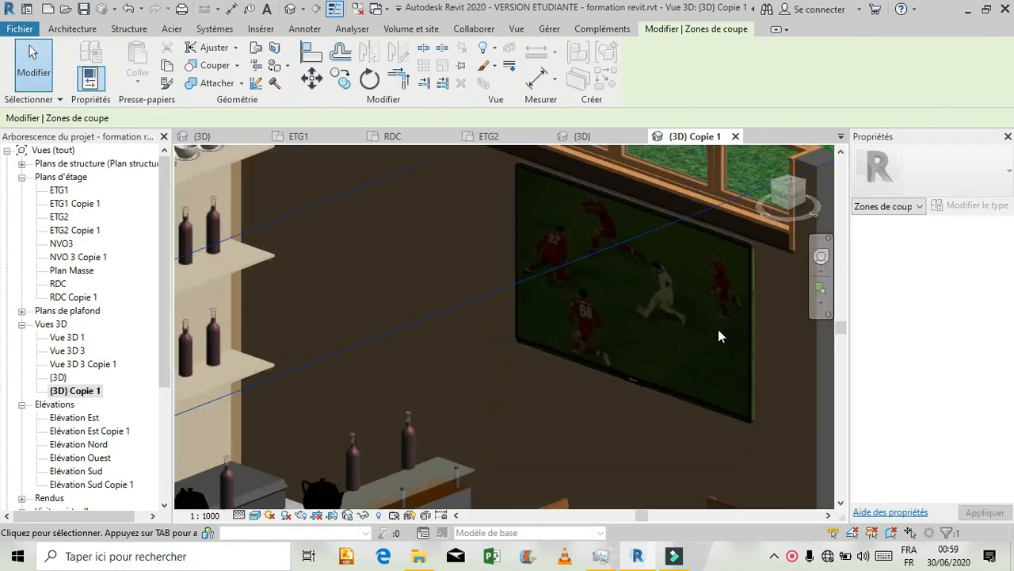
scroll(719, 347, "down", 3)
scroll(508, 355, "down", 4)
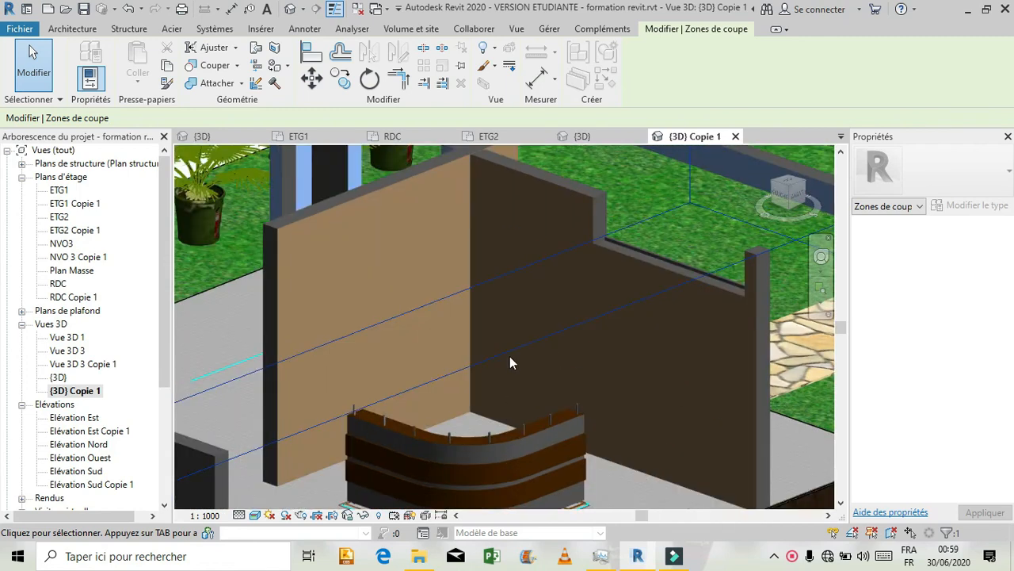
scroll(503, 356, "down", 4)
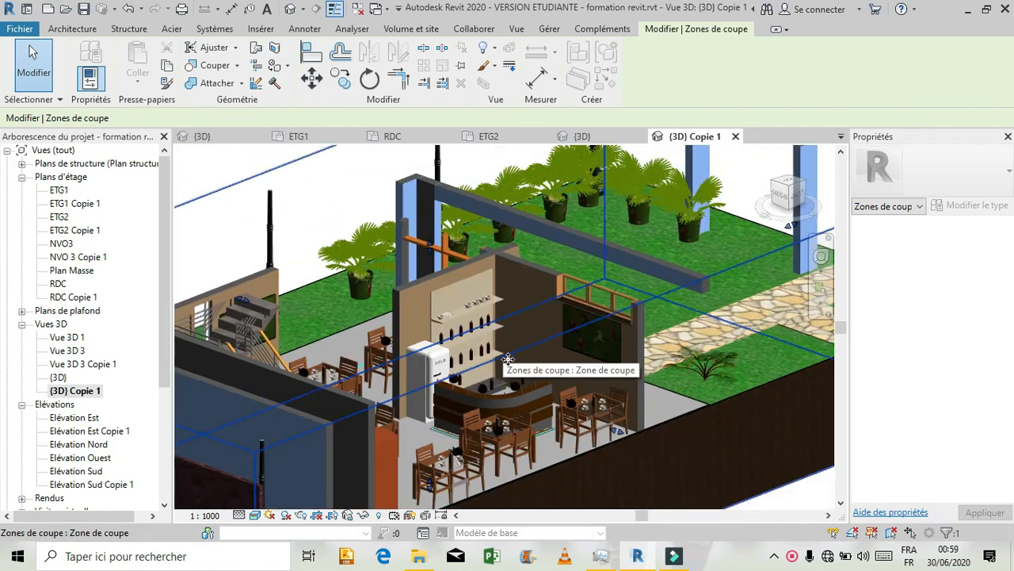
scroll(515, 381, "up", 5)
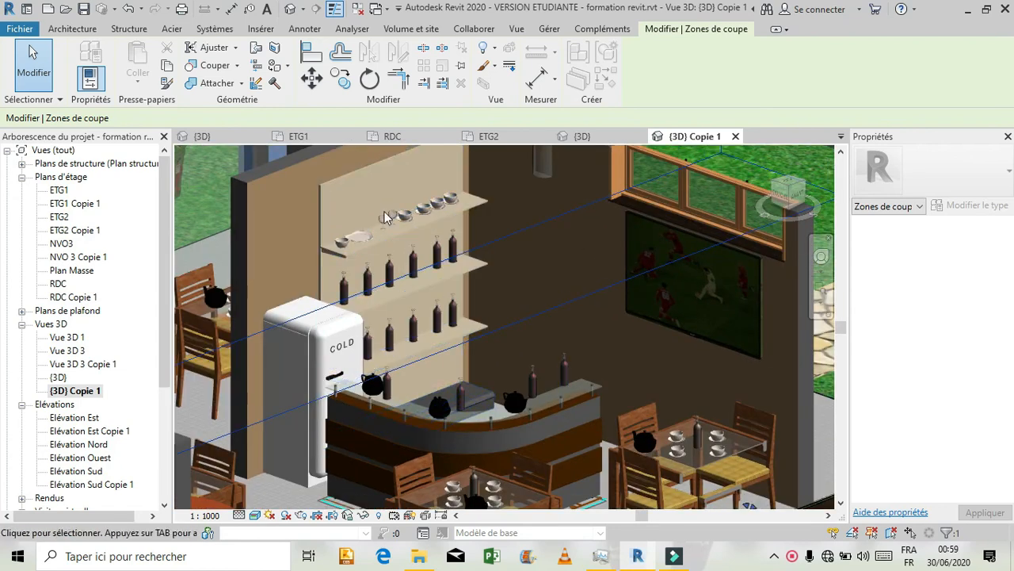
scroll(556, 425, "down", 3)
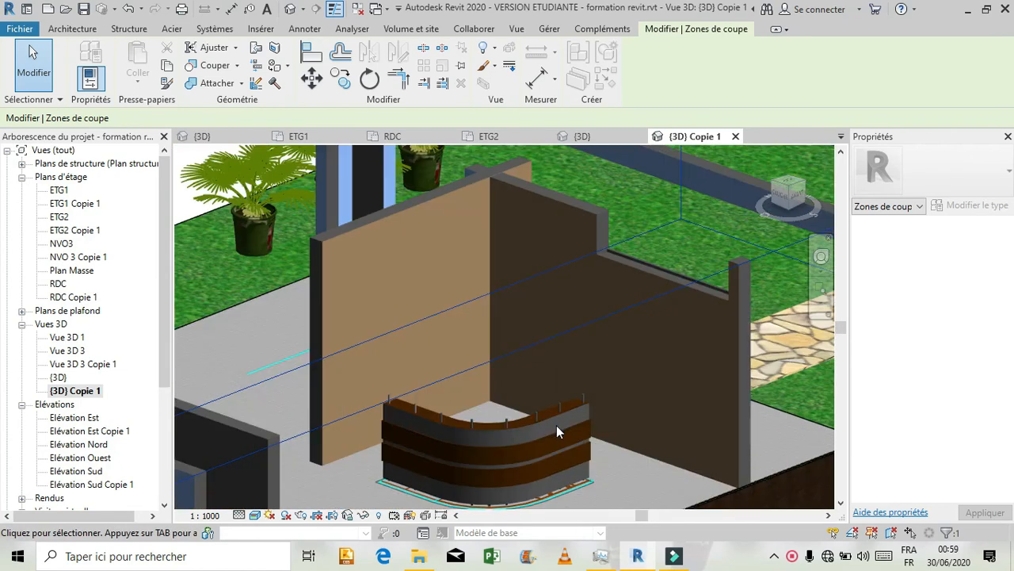
scroll(556, 425, "down", 2)
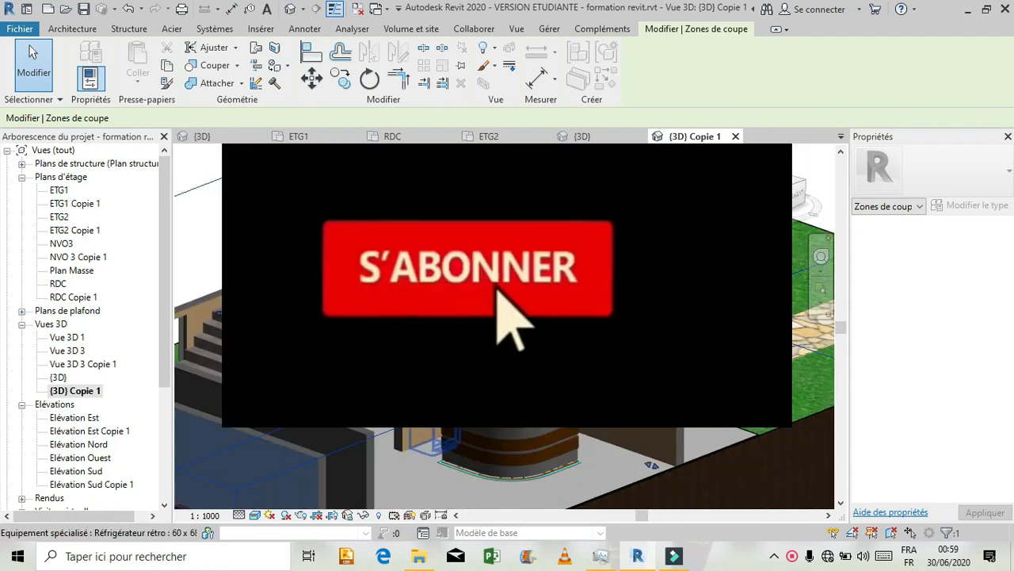
scroll(522, 429, "up", 3)
scroll(454, 388, "down", 5)
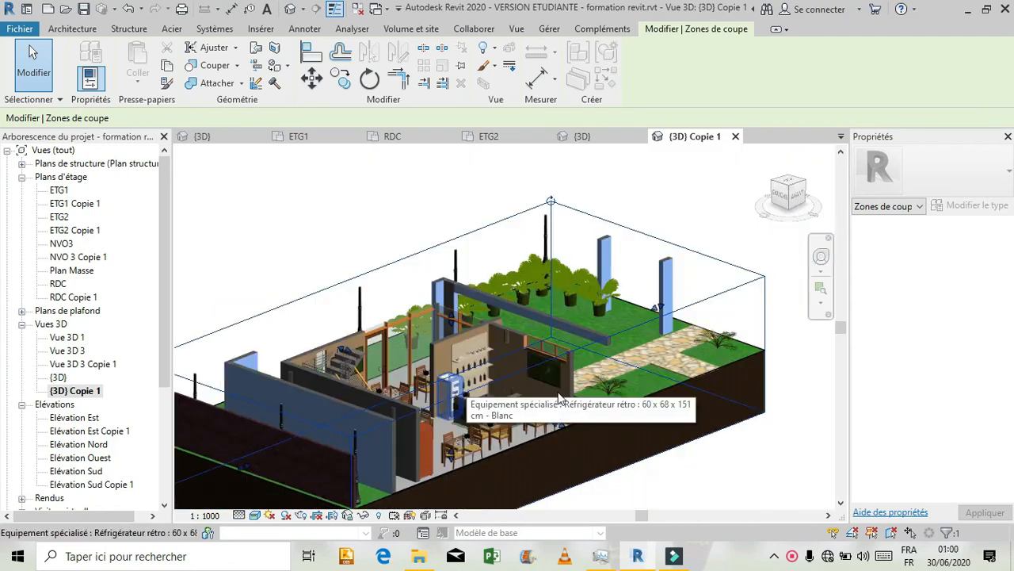